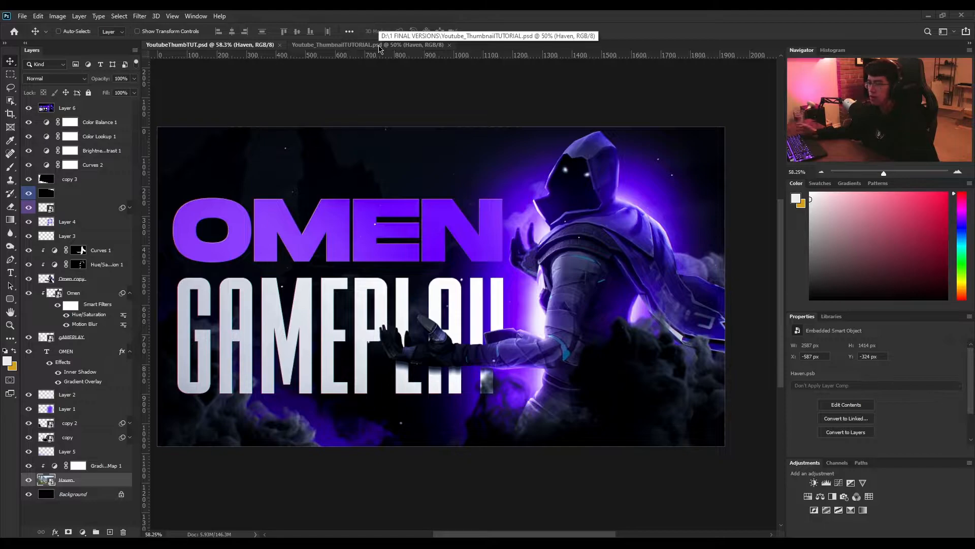
Switch to the Youtube_ThumbnailTUTORIAL.psd document and hide every layer except the Background.
{"action": "left_click", "coordinate": [379, 46]}
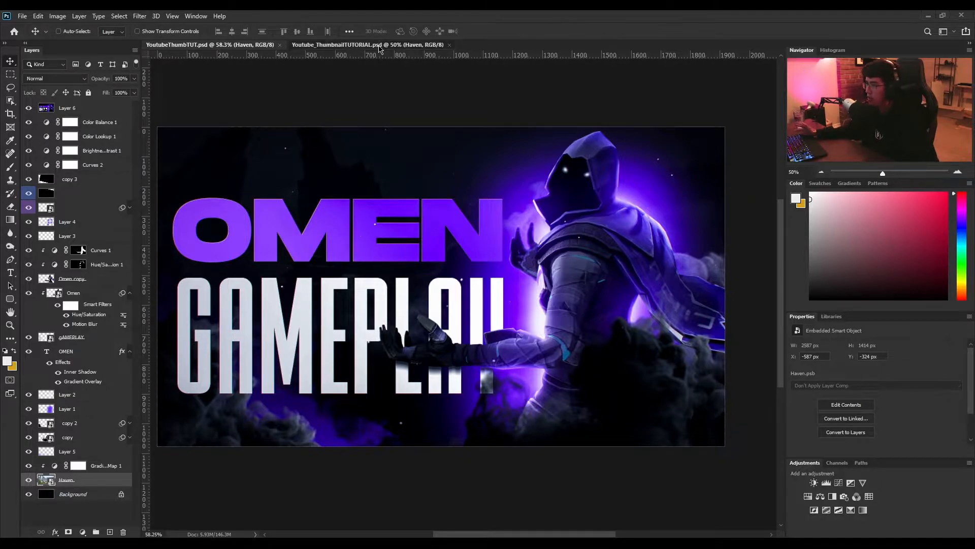
{"action": "left_click", "coordinate": [28, 191]}
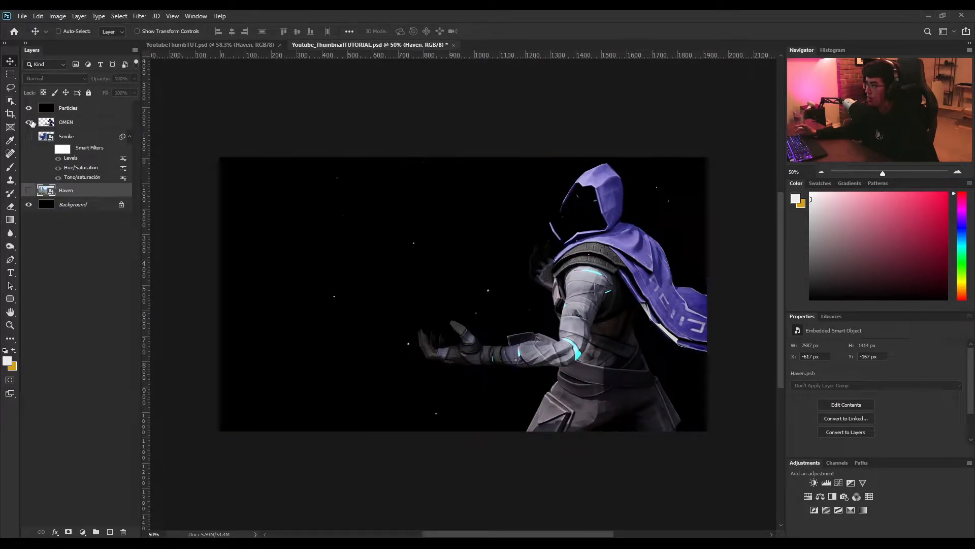
{"action": "left_click_drag", "start_coordinate": [29, 122], "coordinate": [28, 107]}
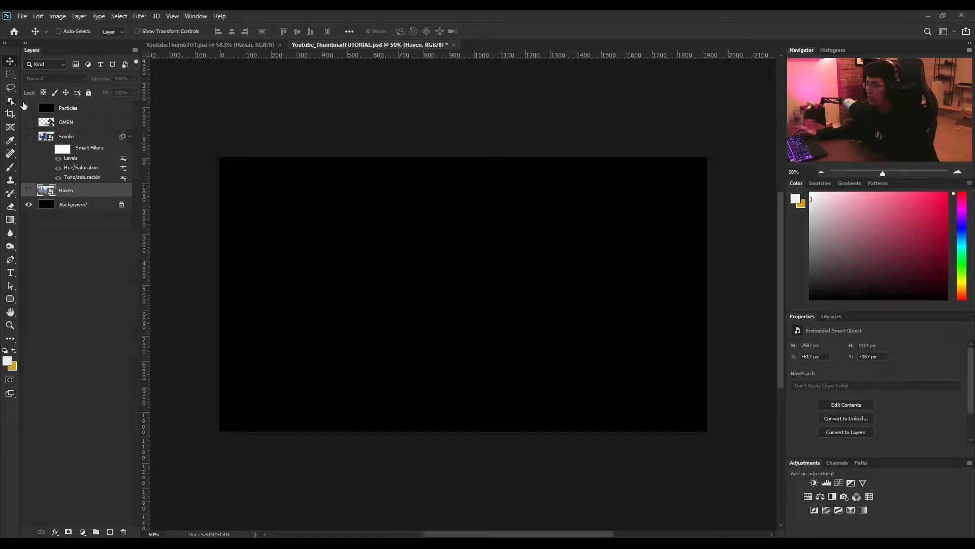
Review the size, resolution and color settings for a new document without creating one.
{"action": "left_click", "coordinate": [24, 15]}
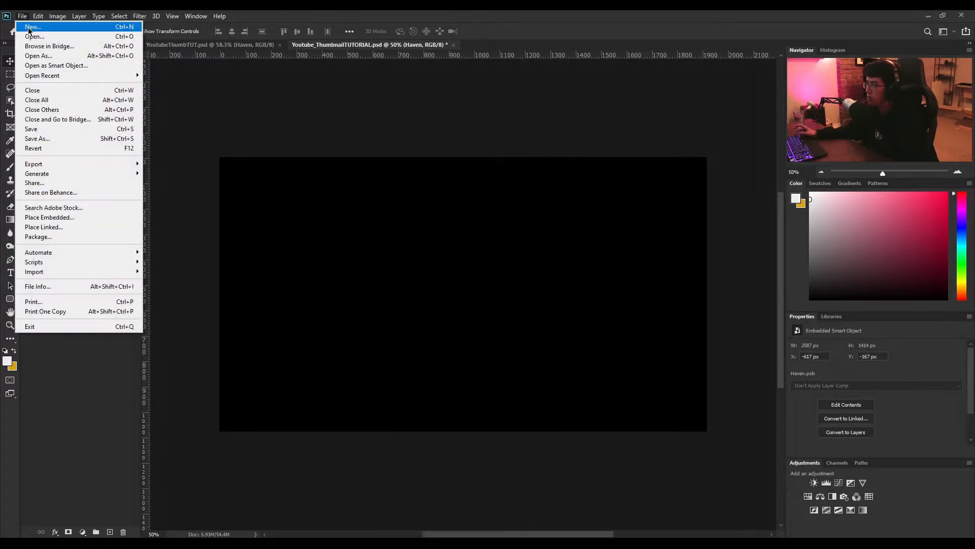
{"action": "left_click", "coordinate": [30, 24]}
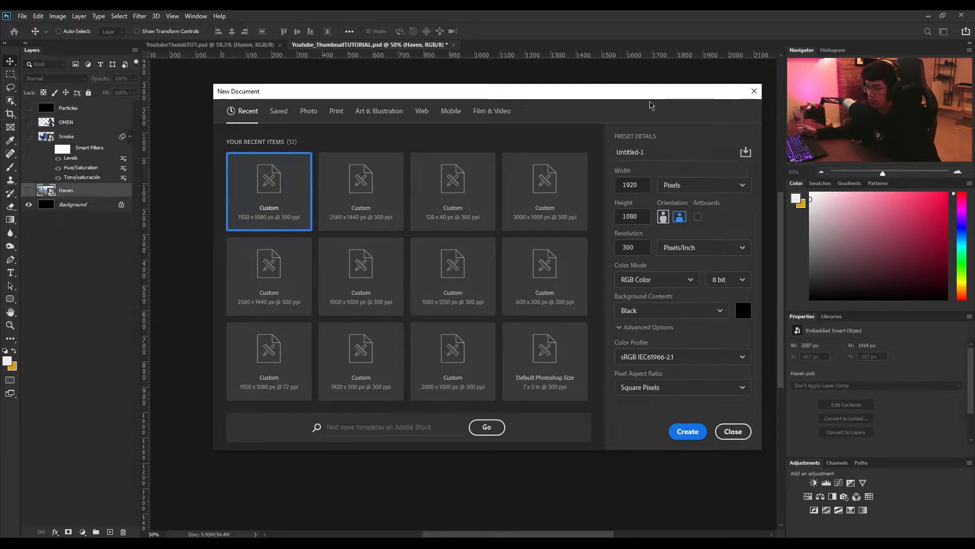
{"action": "left_click", "coordinate": [733, 431]}
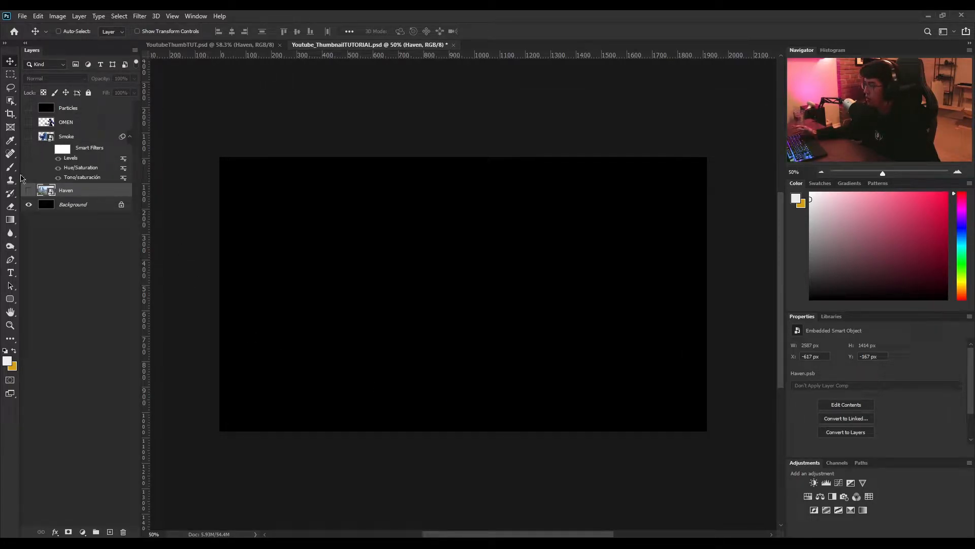
Show the Haven layer and move the scene image up by about 186 px.
{"action": "left_click", "coordinate": [28, 191]}
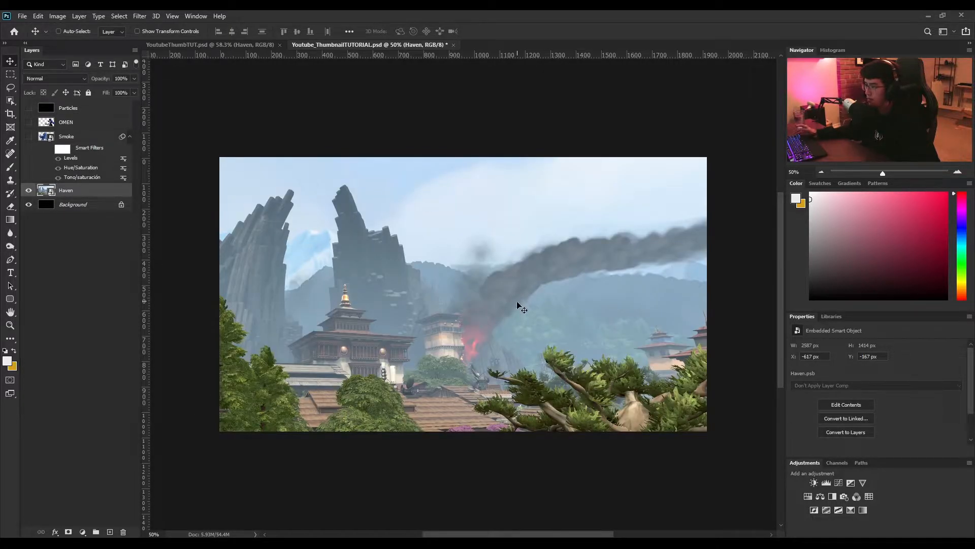
{"action": "left_click_drag", "start_coordinate": [335, 295], "coordinate": [334, 241]}
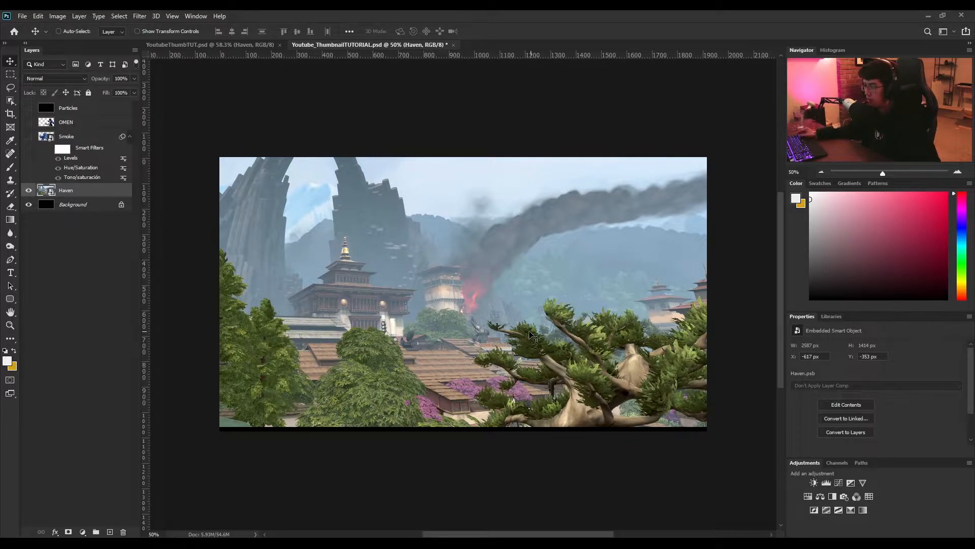
Scale the Haven image up to about 2768 x 1513 px and reposition it so it covers the canvas's black bottom edge.
{"action": "scroll", "coordinate": [533, 336], "scroll_direction": "up", "scroll_amount": 3}
{"action": "scroll", "coordinate": [394, 419], "scroll_direction": "up", "scroll_amount": 4}
{"action": "left_click_drag", "start_coordinate": [605, 392], "coordinate": [437, 282]}
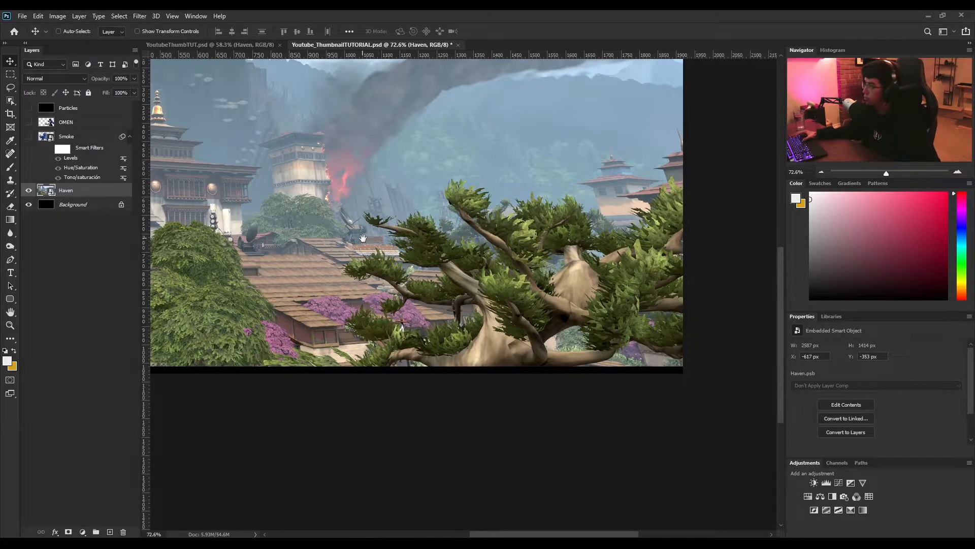
{"action": "left_click_drag", "start_coordinate": [350, 238], "coordinate": [503, 244]}
{"action": "scroll", "coordinate": [400, 233], "scroll_direction": "down", "scroll_amount": 3}
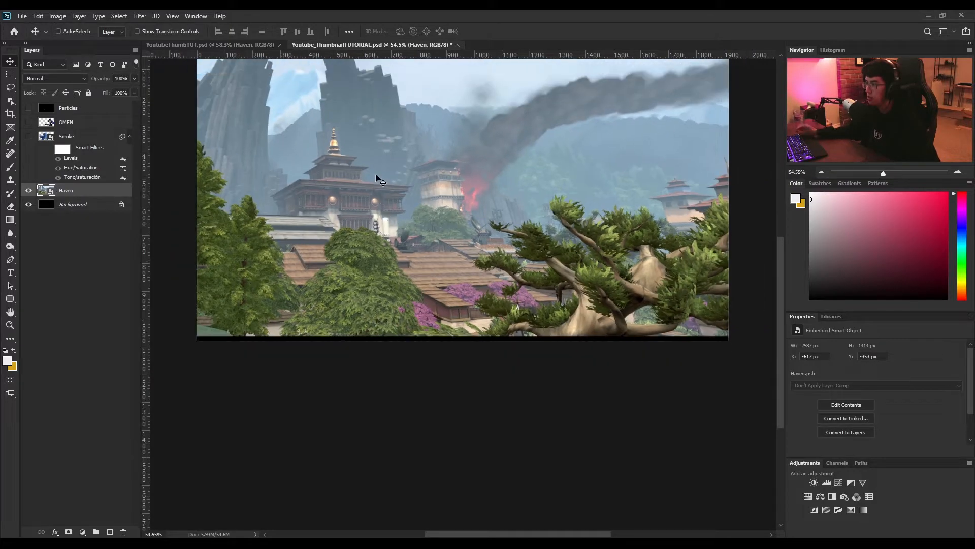
{"action": "left_click_drag", "start_coordinate": [388, 136], "coordinate": [384, 202]}
{"action": "key", "text": "ctrl+t"}
{"action": "scroll", "coordinate": [376, 354], "scroll_direction": "down", "scroll_amount": 1}
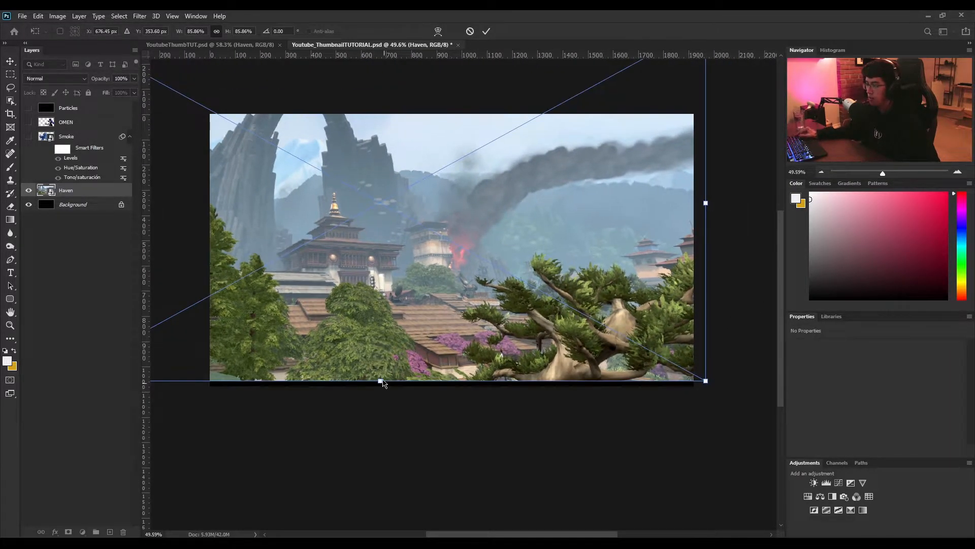
{"action": "left_click_drag", "start_coordinate": [380, 381], "coordinate": [380, 405]}
{"action": "left_click_drag", "start_coordinate": [371, 356], "coordinate": [369, 347]}
{"action": "key", "text": "Return"}
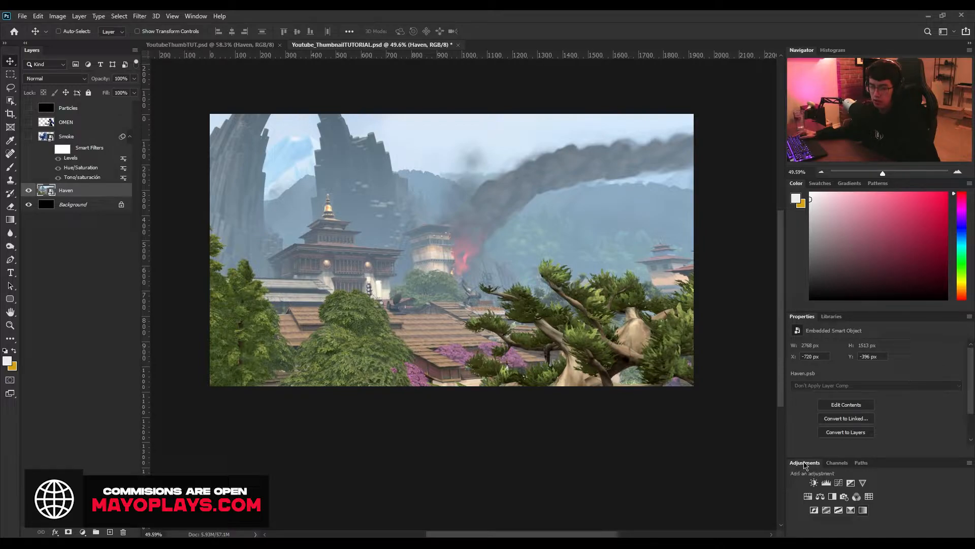
Add a Gradient Map adjustment above the Haven layer and clip it to that layer.
{"action": "left_click", "coordinate": [863, 511]}
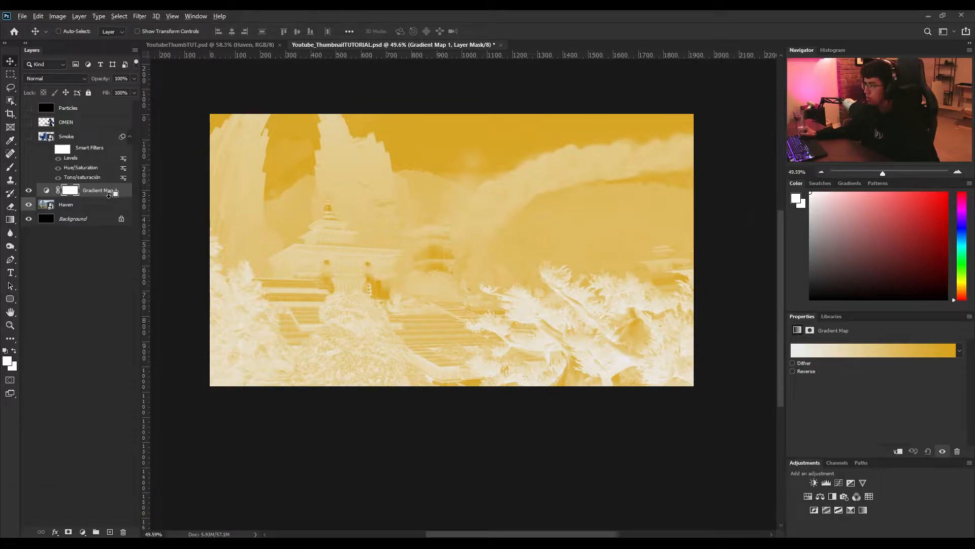
{"action": "left_click_drag", "start_coordinate": [105, 194], "coordinate": [89, 196]}
{"action": "left_click", "coordinate": [88, 195], "text": "alt"}
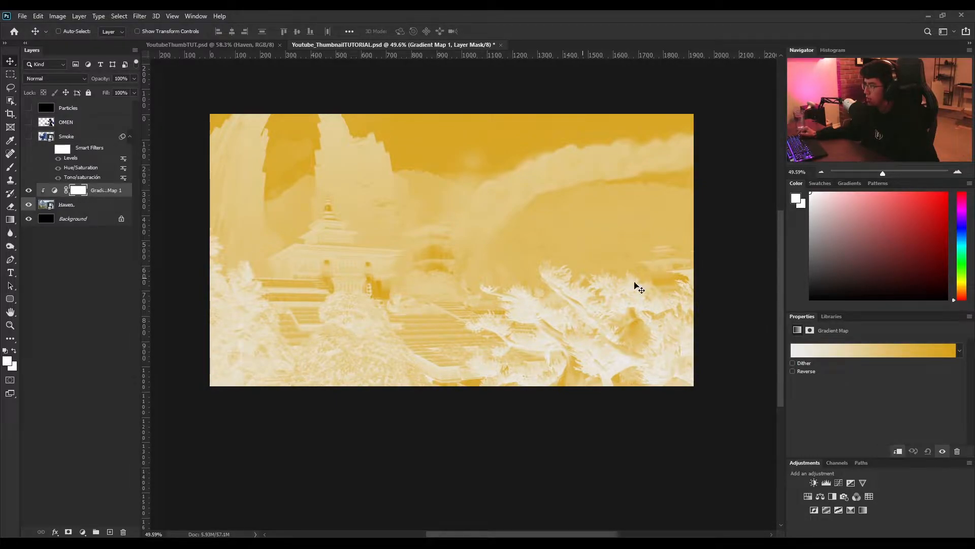
Set the gradient map to the Black, White preset and recolor its white end stop to dark gray #1b1b1b.
{"action": "left_click", "coordinate": [862, 355]}
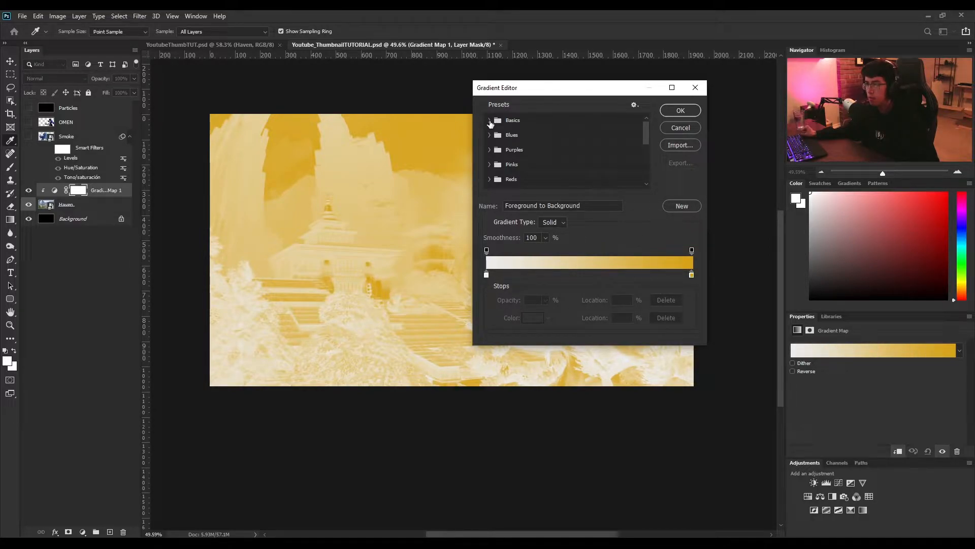
{"action": "left_click", "coordinate": [489, 120]}
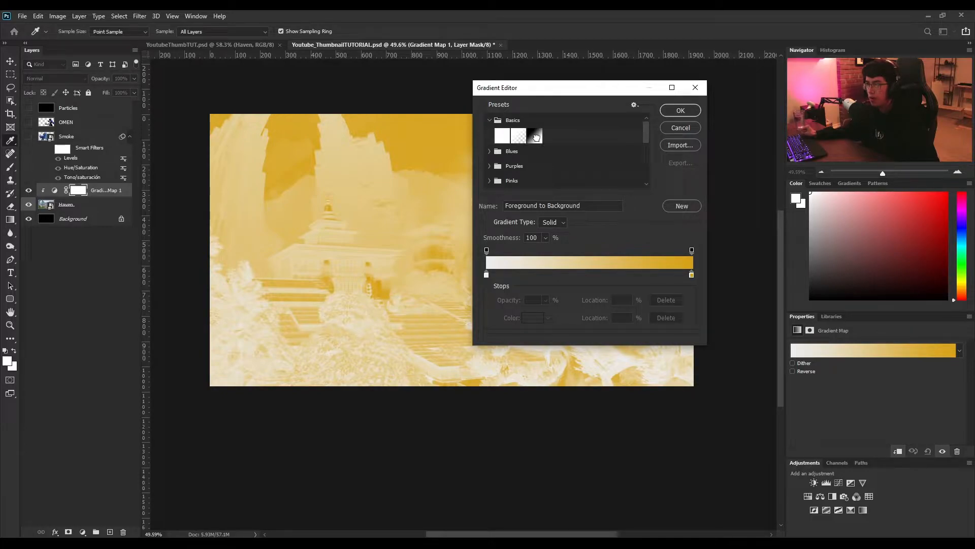
{"action": "left_click", "coordinate": [538, 138]}
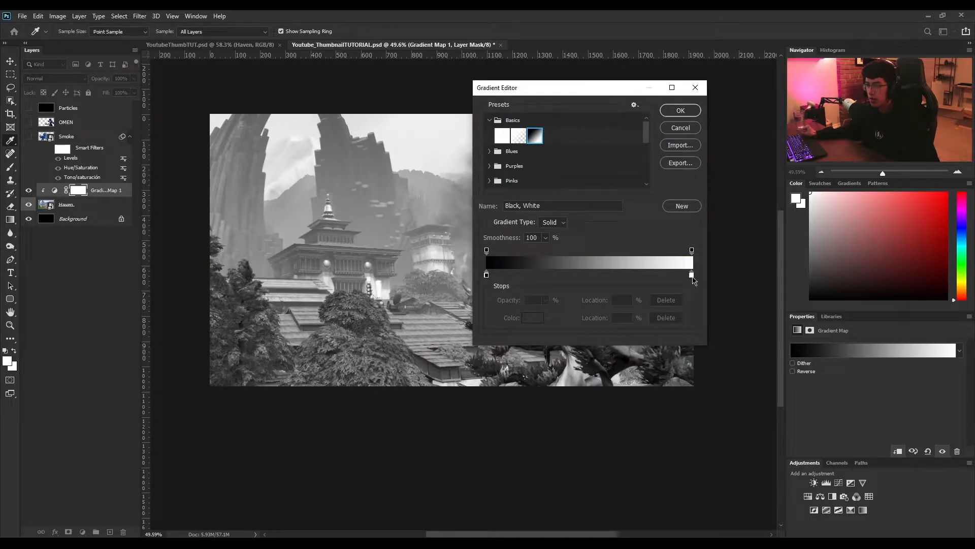
{"action": "double_click", "coordinate": [691, 276]}
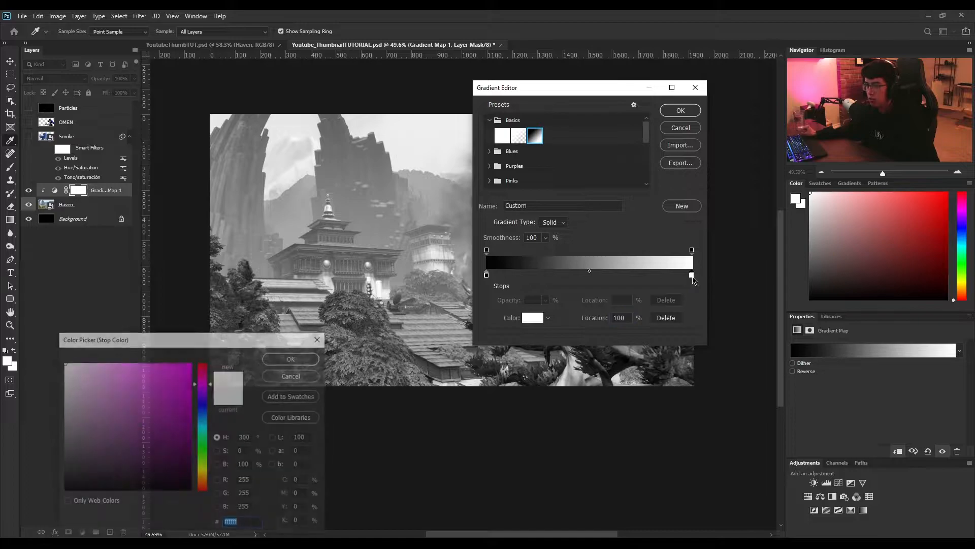
{"action": "left_click_drag", "start_coordinate": [87, 455], "coordinate": [57, 481]}
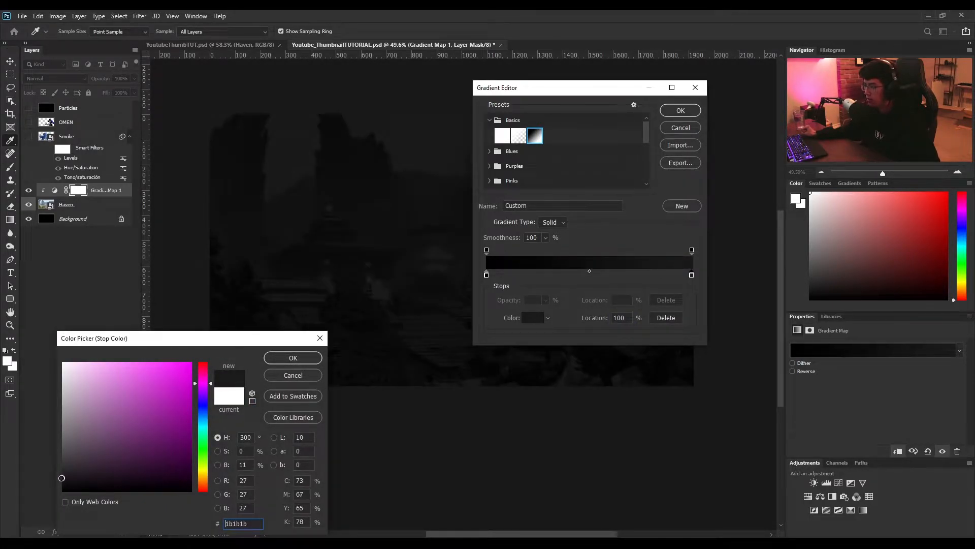
{"action": "left_click", "coordinate": [293, 357]}
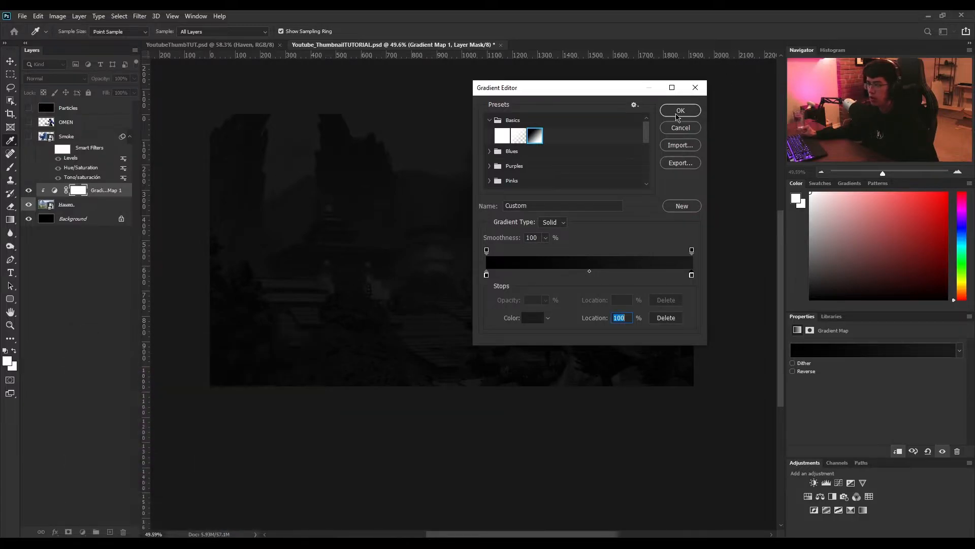
{"action": "left_click", "coordinate": [680, 109]}
{"action": "key", "text": "v"}
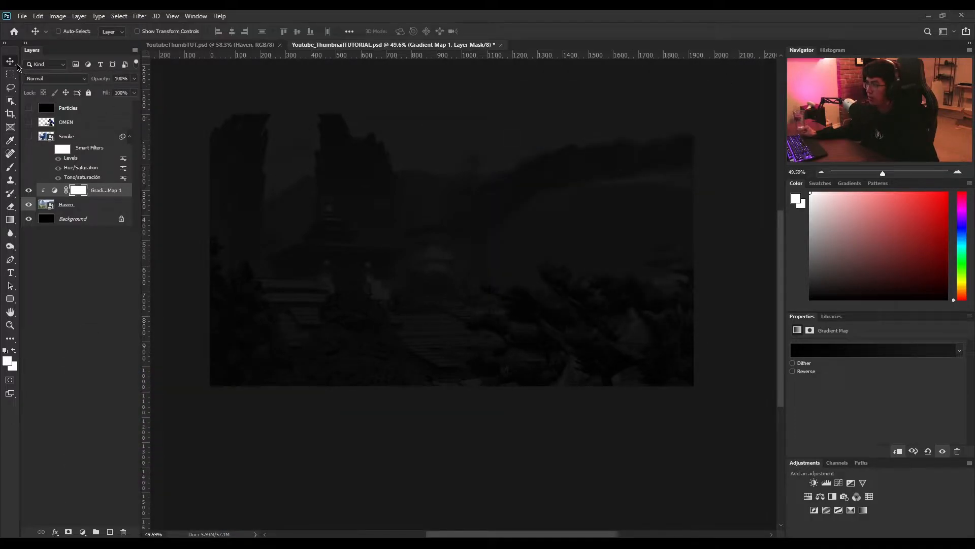
Show the OMEN layer and move the character about 147 px to the left.
{"action": "right_click", "coordinate": [29, 125]}
{"action": "left_click", "coordinate": [31, 124]}
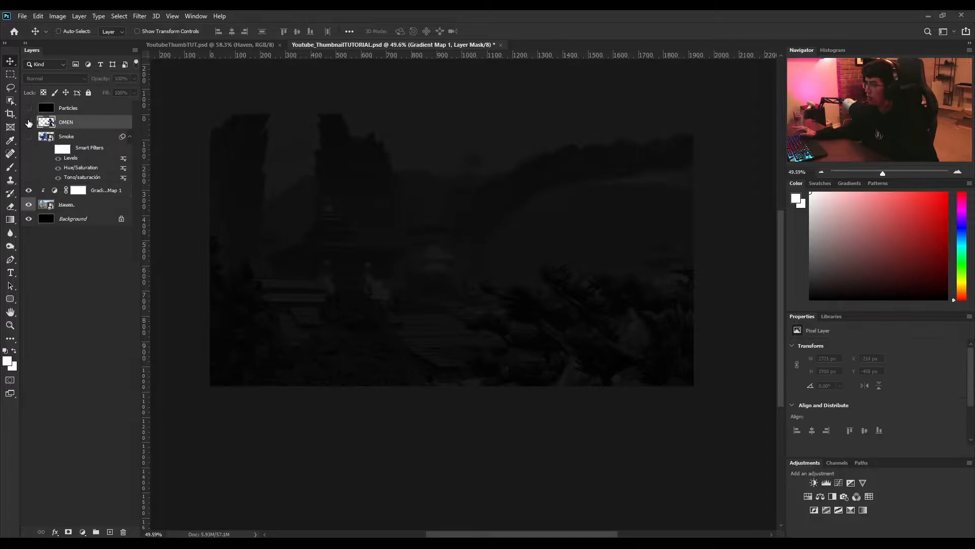
{"action": "left_click", "coordinate": [29, 123]}
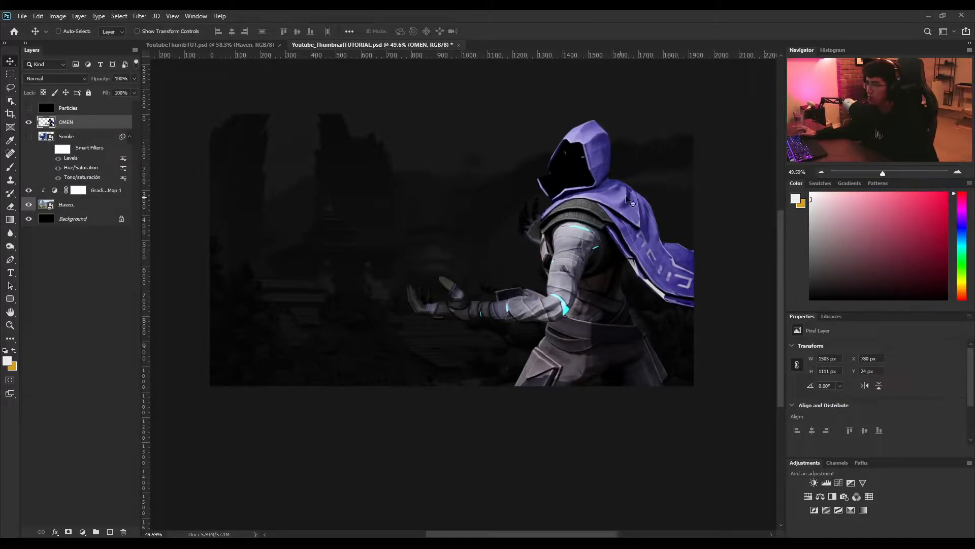
{"action": "scroll", "coordinate": [705, 199], "scroll_direction": "up", "scroll_amount": 9}
{"action": "scroll", "coordinate": [545, 267], "scroll_direction": "down", "scroll_amount": 7}
{"action": "scroll", "coordinate": [528, 270], "scroll_direction": "up", "scroll_amount": 1}
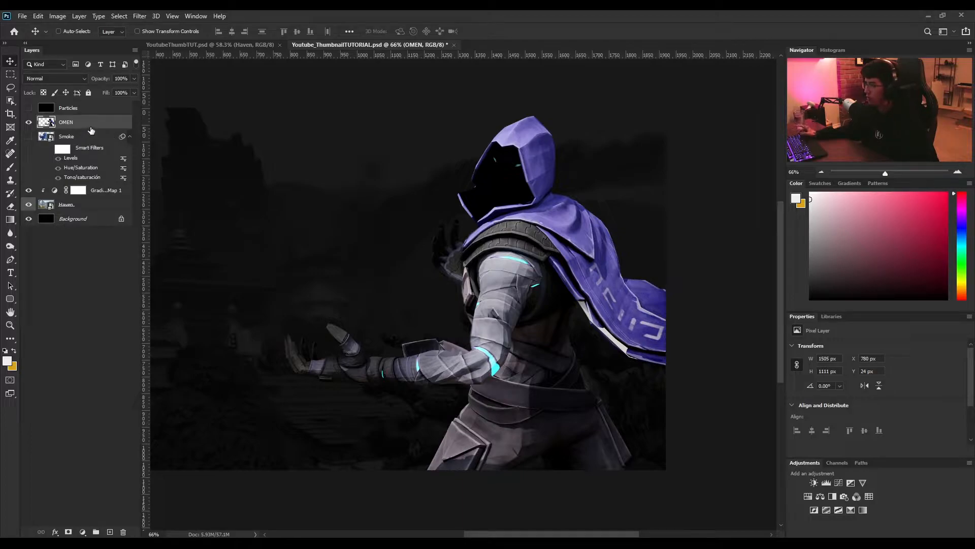
{"action": "left_click_drag", "start_coordinate": [540, 280], "coordinate": [483, 283]}
{"action": "scroll", "coordinate": [485, 283], "scroll_direction": "down", "scroll_amount": 1}
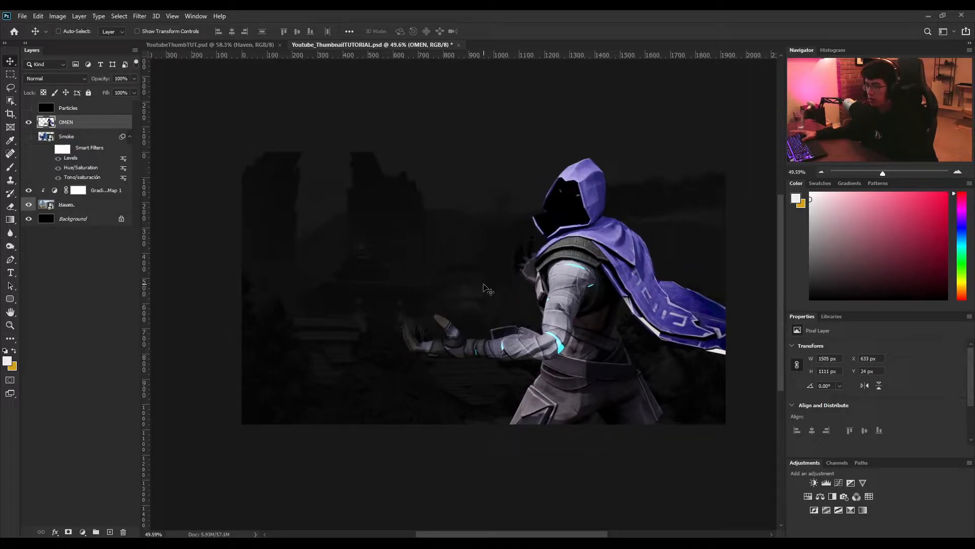
Show the Smoke layer, place it above the OMEN layer and scale it down over the character to about 1387 px wide.
{"action": "left_click_drag", "start_coordinate": [598, 314], "coordinate": [512, 325]}
{"action": "left_click", "coordinate": [29, 136]}
{"action": "left_click_drag", "start_coordinate": [36, 138], "coordinate": [48, 116]}
{"action": "left_click_drag", "start_coordinate": [309, 220], "coordinate": [362, 244]}
{"action": "key", "text": "ctrl+t"}
{"action": "left_click_drag", "start_coordinate": [665, 337], "coordinate": [595, 335]}
{"action": "key", "text": "Return"}
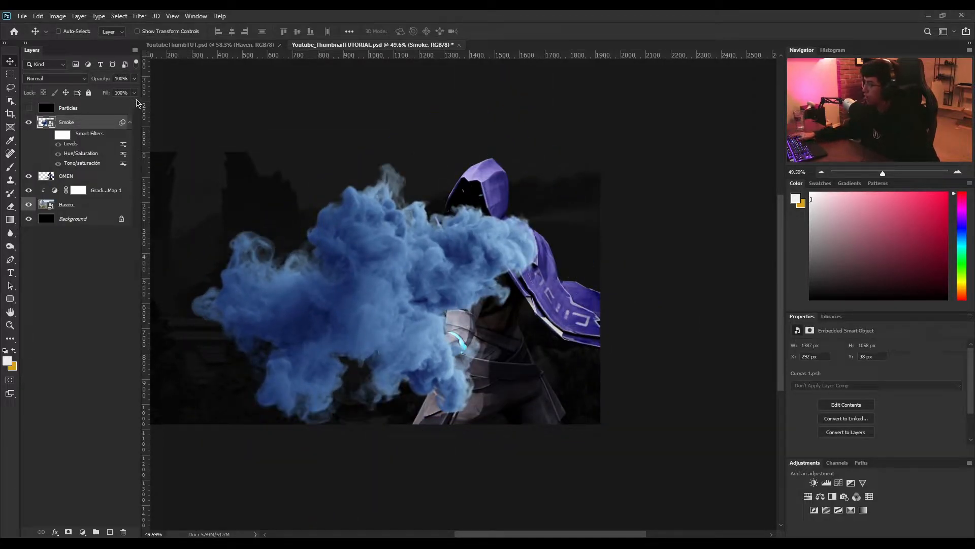
Clear the Smoke layer's existing smart filters and desaturate the smoke to neutral gray with Hue/Saturation.
{"action": "right_click", "coordinate": [95, 204]}
{"action": "left_click", "coordinate": [155, 209]}
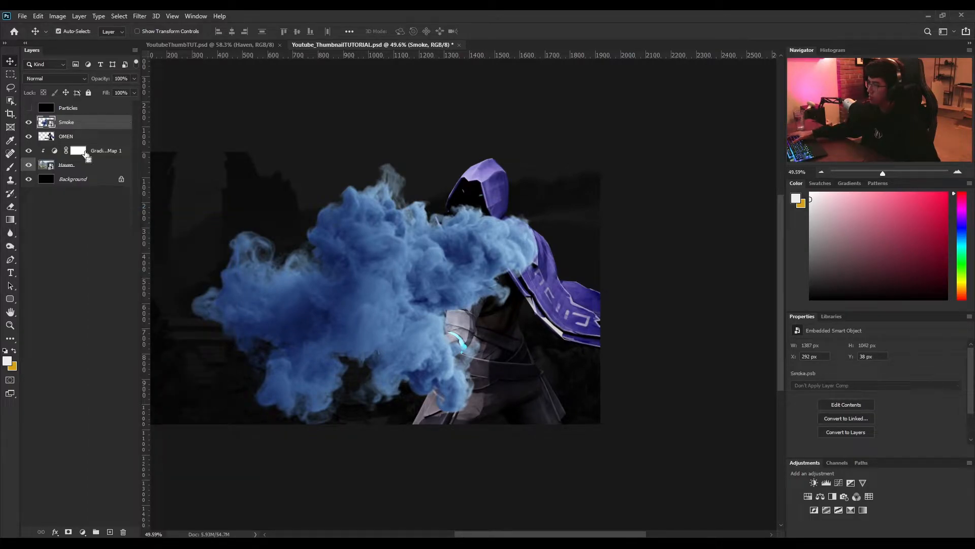
{"action": "key", "text": "ctrl+u"}
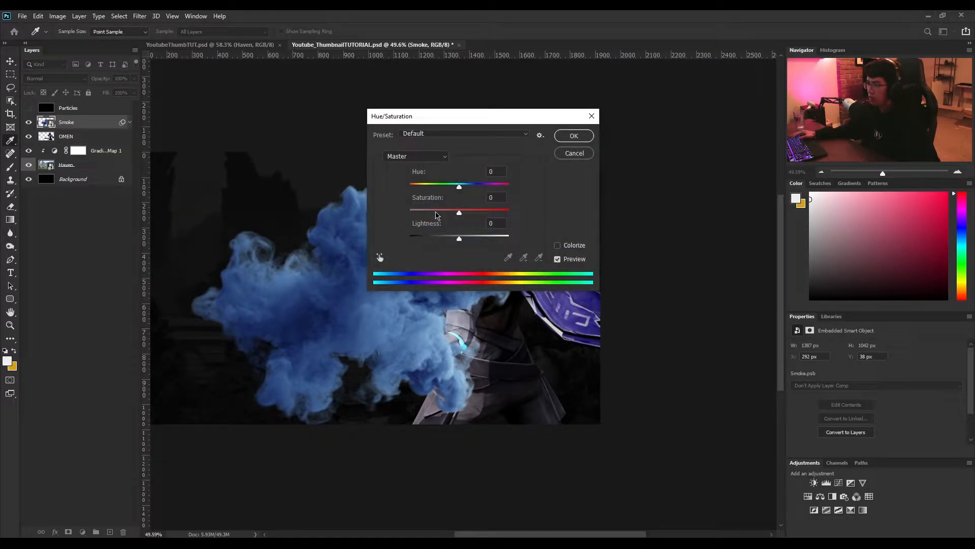
{"action": "left_click_drag", "start_coordinate": [435, 215], "coordinate": [410, 214]}
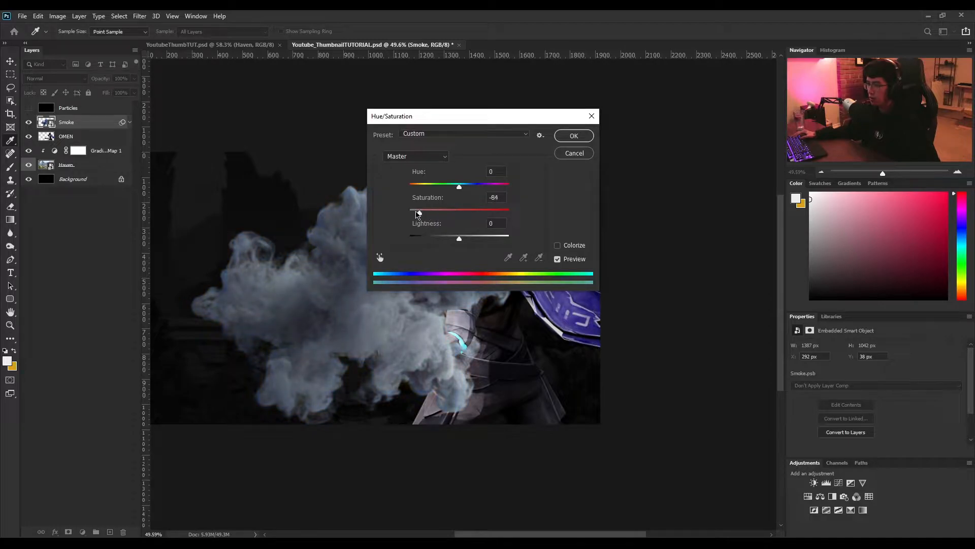
{"action": "left_click", "coordinate": [574, 137]}
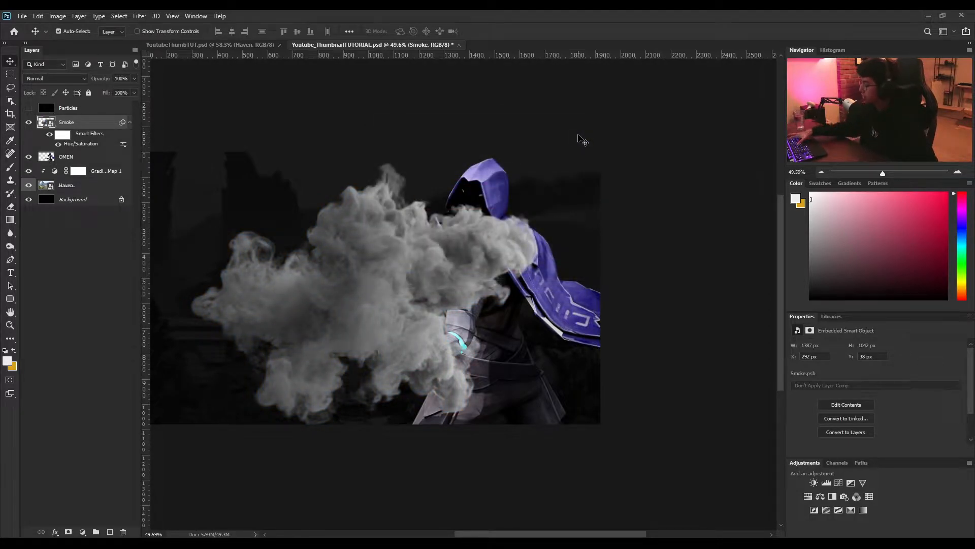
Darken the smoke to near black with a Levels adjustment.
{"action": "key", "text": "ctrl+l"}
{"action": "left_click_drag", "start_coordinate": [390, 230], "coordinate": [487, 228]}
{"action": "left_click", "coordinate": [489, 229]}
{"action": "left_click", "coordinate": [561, 133]}
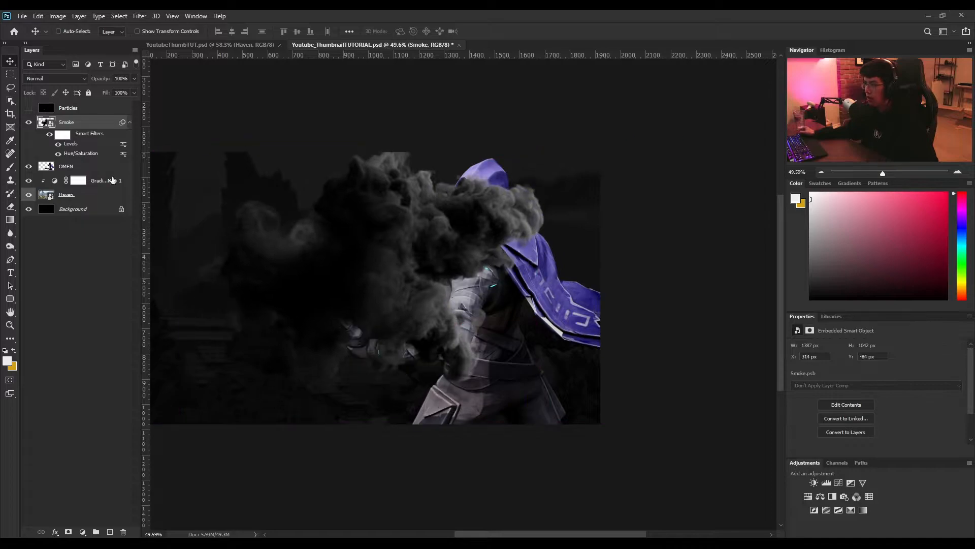
Move the smoke over the character's lower body, scale it to 111.75% and rotate it by about -8.27 degrees.
{"action": "left_click", "coordinate": [51, 134]}
{"action": "left_click_drag", "start_coordinate": [343, 252], "coordinate": [404, 278]}
{"action": "left_click", "coordinate": [50, 134]}
{"action": "key", "text": "ctrl+t"}
{"action": "left_click_drag", "start_coordinate": [446, 319], "coordinate": [520, 379]}
{"action": "left_click_drag", "start_coordinate": [498, 252], "coordinate": [498, 221]}
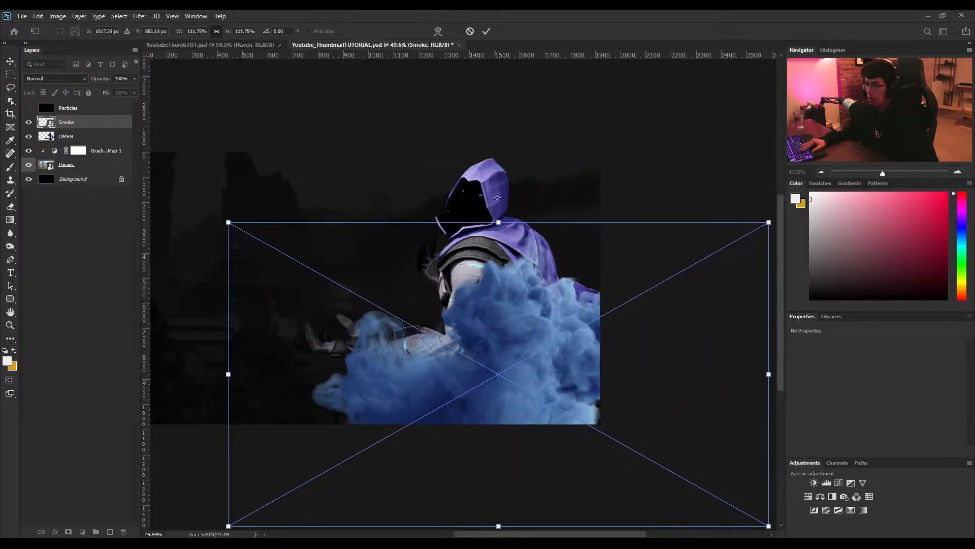
{"action": "left_click_drag", "start_coordinate": [505, 184], "coordinate": [466, 190]}
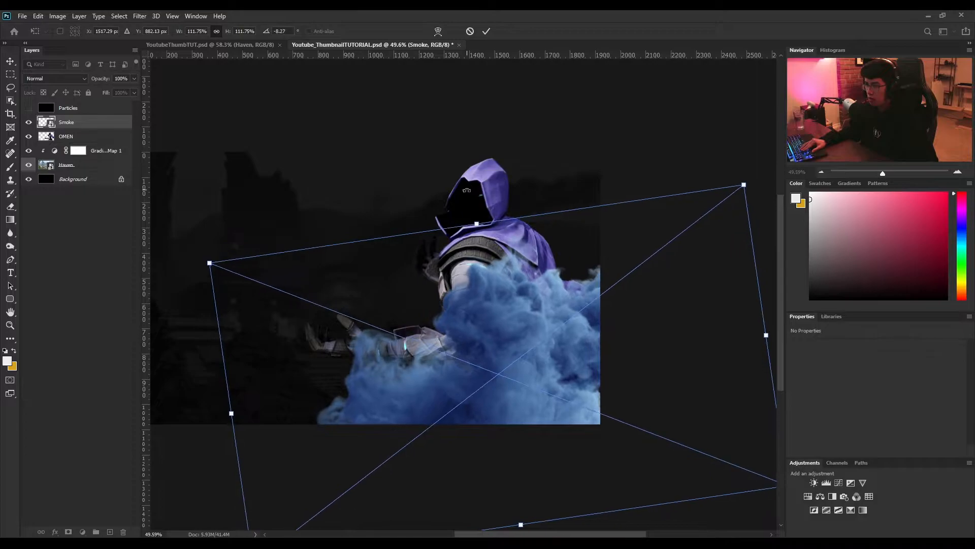
{"action": "key", "text": "Return"}
Rotate the smoke slightly clockwise and shift it so it covers the character's legs in the canvas's lower-right corner.
{"action": "left_click_drag", "start_coordinate": [472, 351], "coordinate": [510, 397]}
{"action": "key", "text": "ctrl+t"}
{"action": "left_click_drag", "start_coordinate": [513, 220], "coordinate": [549, 220]}
{"action": "key", "text": "Return"}
{"action": "left_click_drag", "start_coordinate": [544, 364], "coordinate": [540, 353]}
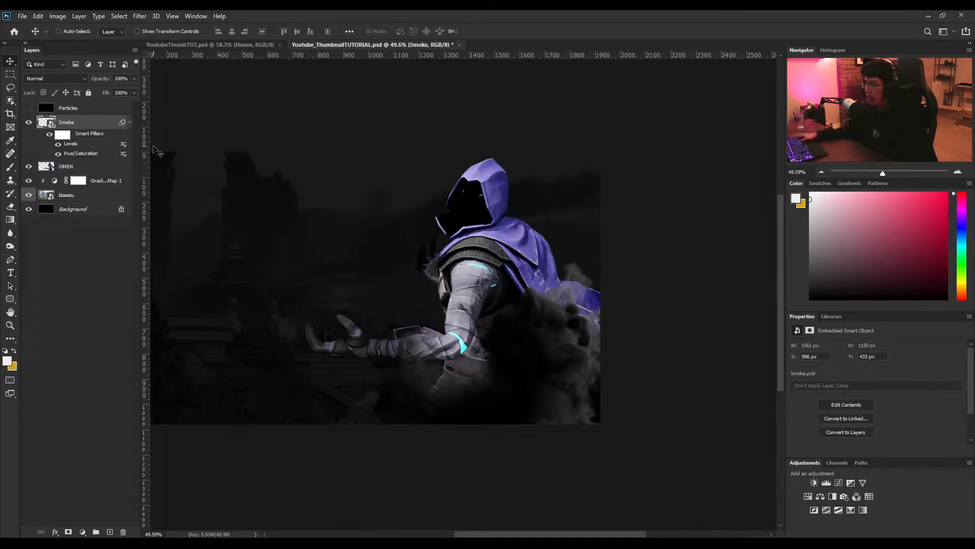
Duplicate the Smoke layer, place the copy beneath the OMEN layer and reposition it behind the character.
{"action": "key", "text": "ctrl+j"}
{"action": "left_click_drag", "start_coordinate": [88, 126], "coordinate": [94, 220]}
{"action": "left_click_drag", "start_coordinate": [557, 406], "coordinate": [520, 364]}
Rotate the duplicated smoke behind the character and place a second copy of it over the canvas's lower-left area.
{"action": "key", "text": "ctrl+t"}
{"action": "left_click_drag", "start_coordinate": [470, 182], "coordinate": [528, 412]}
{"action": "key", "text": "Return"}
{"action": "left_click_drag", "start_coordinate": [461, 267], "coordinate": [366, 360]}
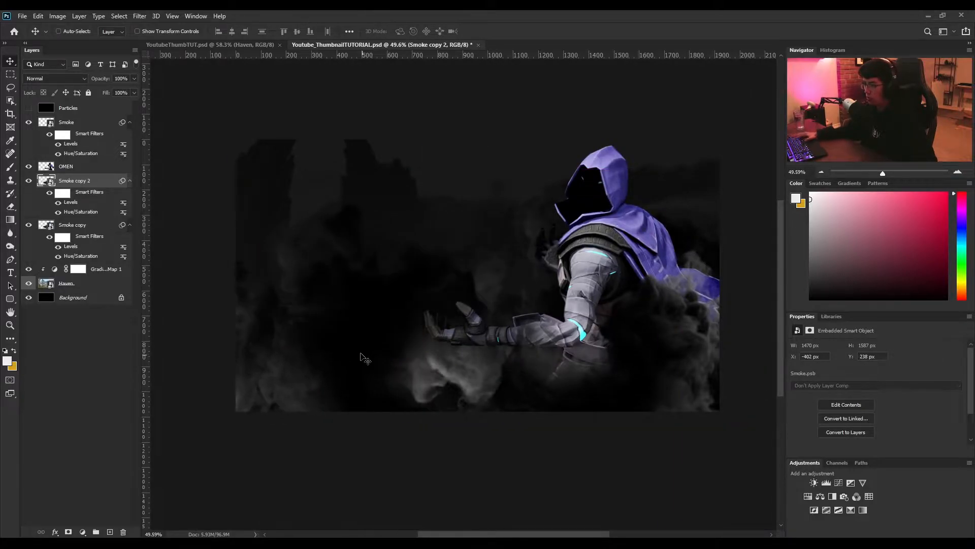
Rotate Smoke copy 2 to about 28.66 degrees and move it so it fills the canvas's lower-left corner.
{"action": "key", "text": "ctrl+t"}
{"action": "left_click_drag", "start_coordinate": [538, 146], "coordinate": [188, 332]}
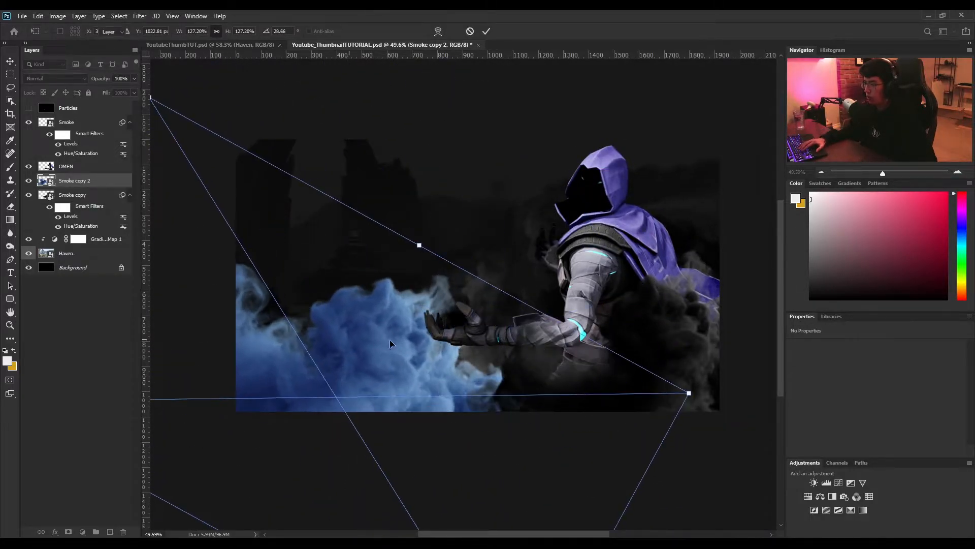
{"action": "key", "text": "Return"}
{"action": "left_click_drag", "start_coordinate": [370, 359], "coordinate": [301, 368]}
{"action": "left_click_drag", "start_coordinate": [462, 351], "coordinate": [433, 348]}
Add a new layer directly beneath the OMEN layer and set the foreground colour to a vivid blue-violet.
{"action": "key", "text": "space"}
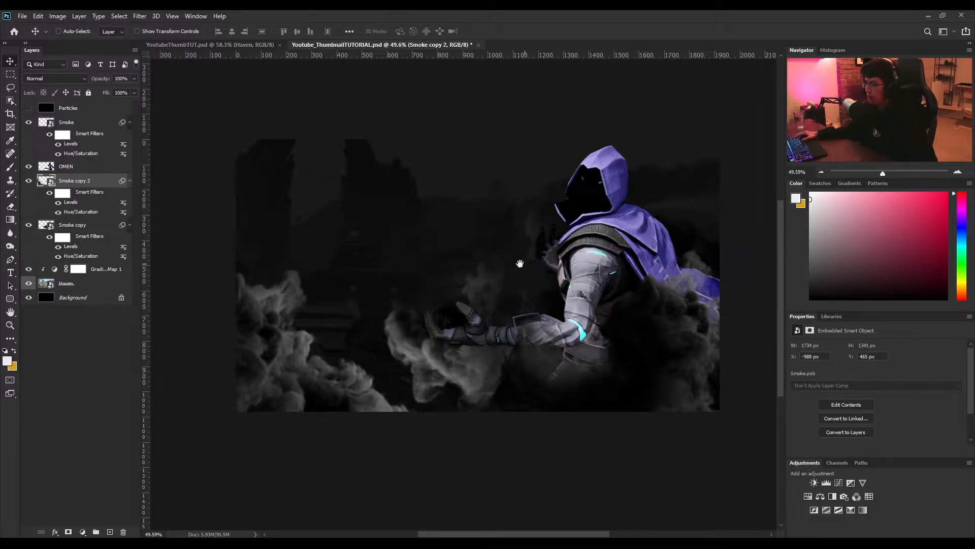
{"action": "left_click_drag", "start_coordinate": [525, 262], "coordinate": [403, 256]}
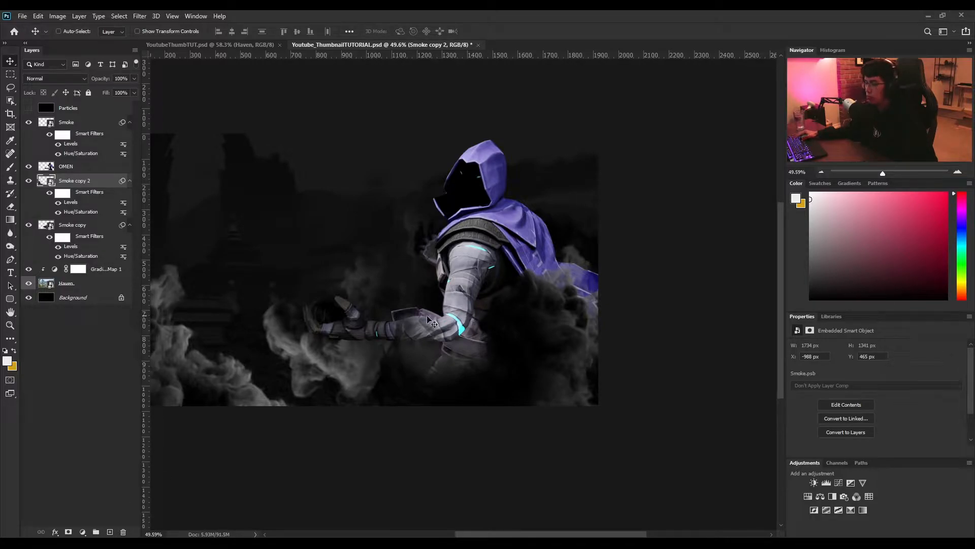
{"action": "scroll", "coordinate": [529, 274], "scroll_direction": "up", "scroll_amount": 1}
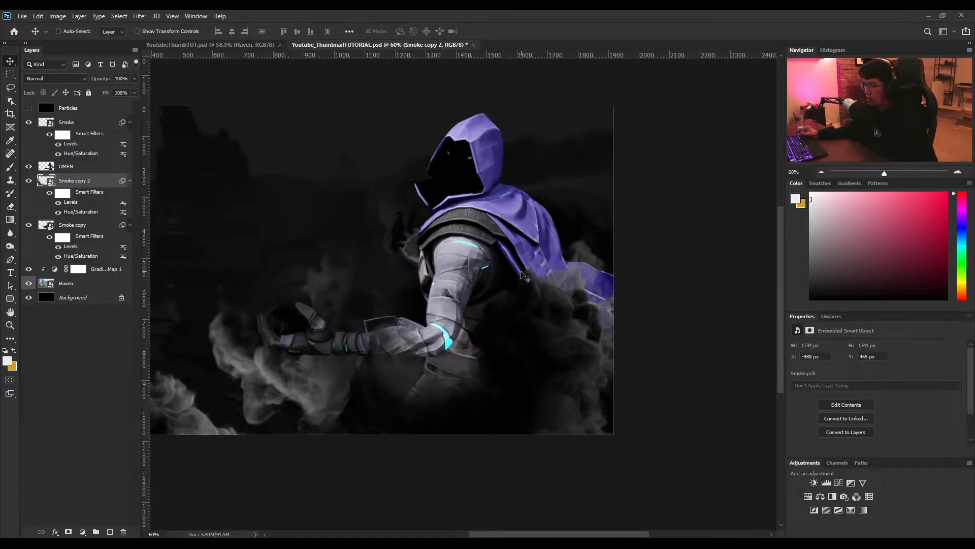
{"action": "scroll", "coordinate": [499, 309], "scroll_direction": "up", "scroll_amount": 4}
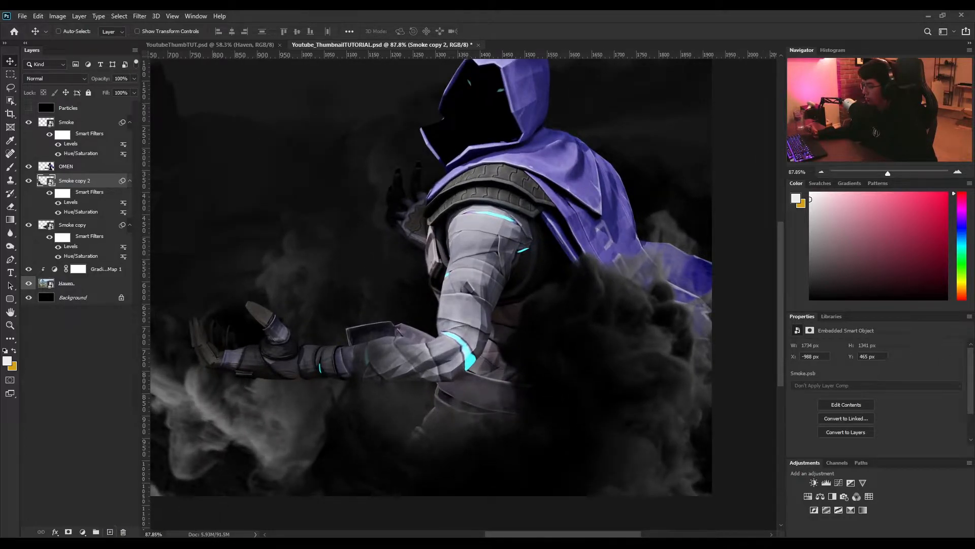
{"action": "left_click", "coordinate": [110, 531]}
{"action": "left_click_drag", "start_coordinate": [957, 237], "coordinate": [964, 217]}
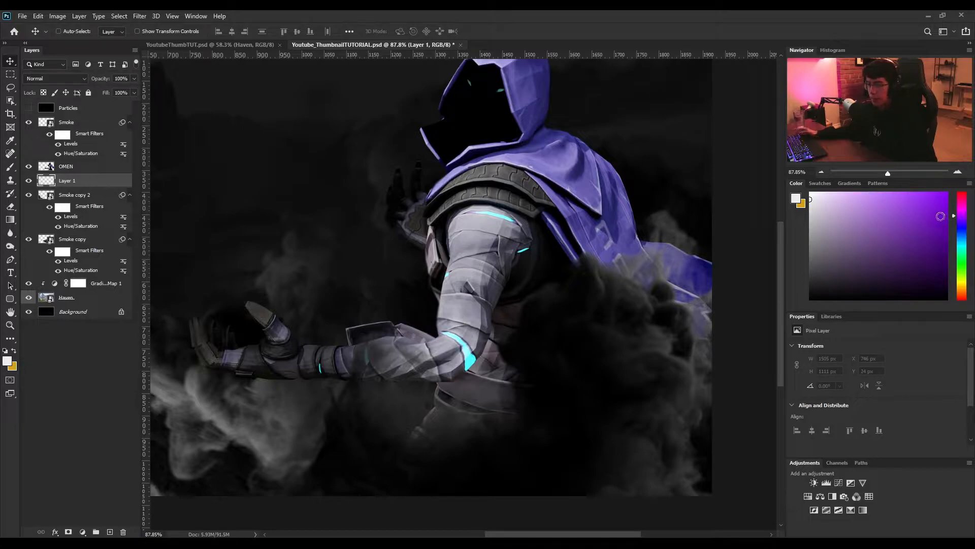
{"action": "left_click", "coordinate": [949, 214]}
{"action": "left_click", "coordinate": [961, 219]}
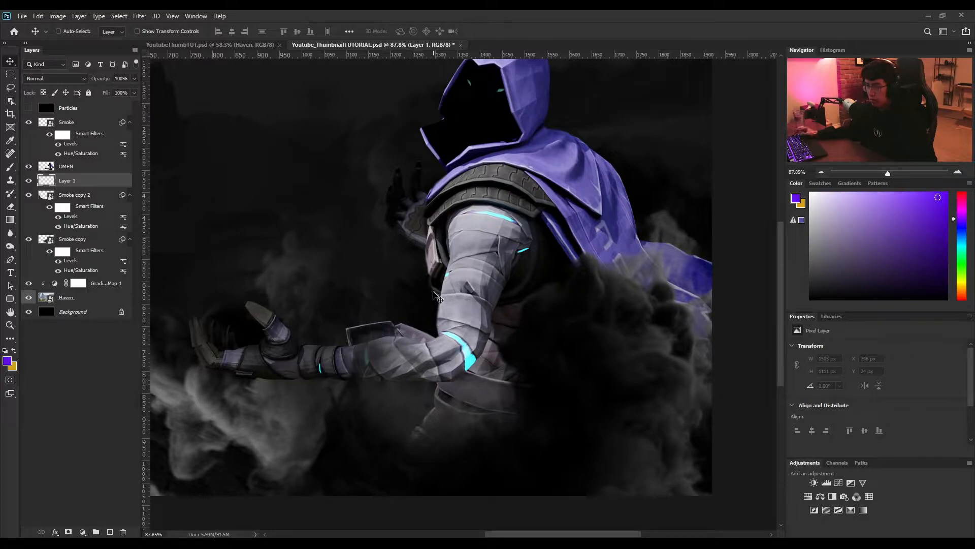
Paint a soft violet glow behind the character's arm, back and hood using a 600 px brush.
{"action": "scroll", "coordinate": [436, 297], "scroll_direction": "down", "scroll_amount": 2}
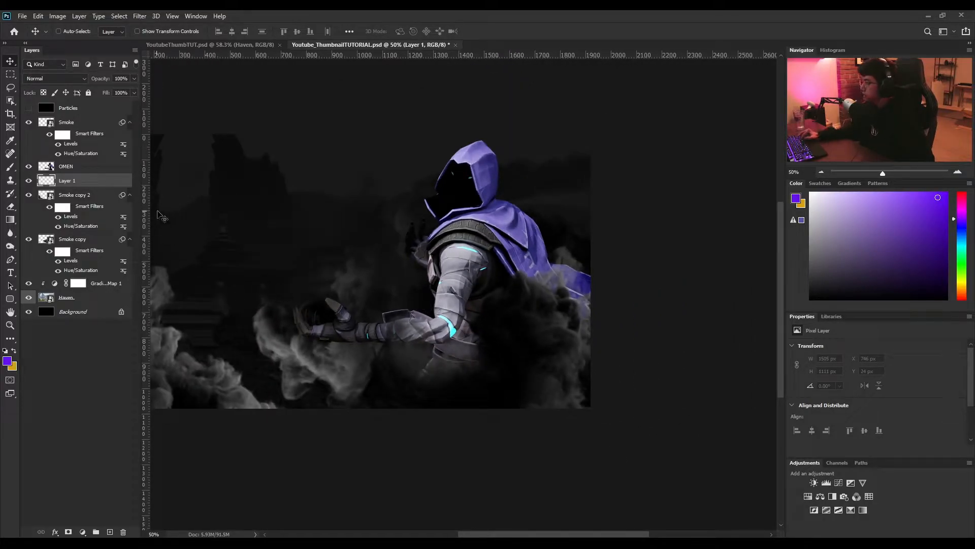
{"action": "key", "text": "b"}
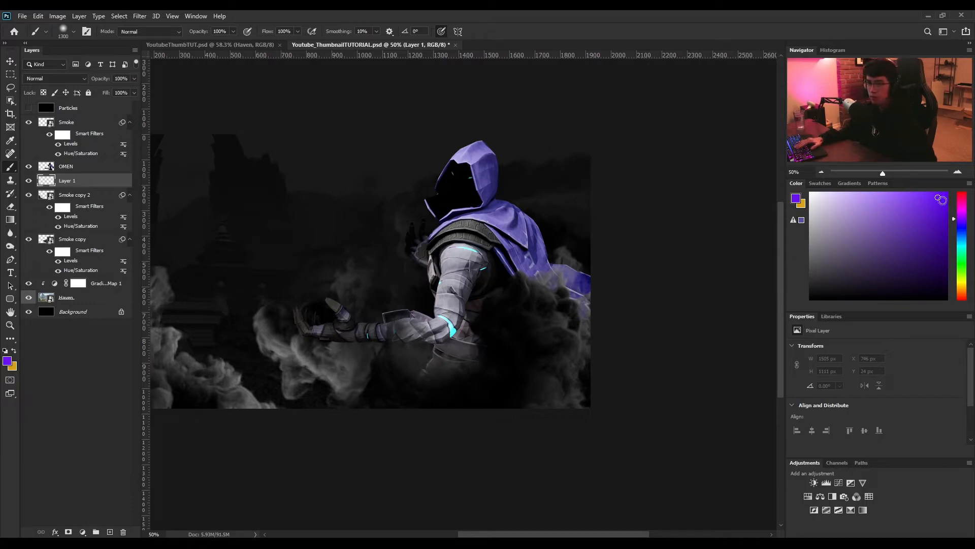
{"action": "key", "text": "bracketleft"}
{"action": "key", "text": "bracketleft"}
{"action": "key", "text": "bracketleft"}
{"action": "key", "text": "bracketleft"}
{"action": "key", "text": "bracketleft"}
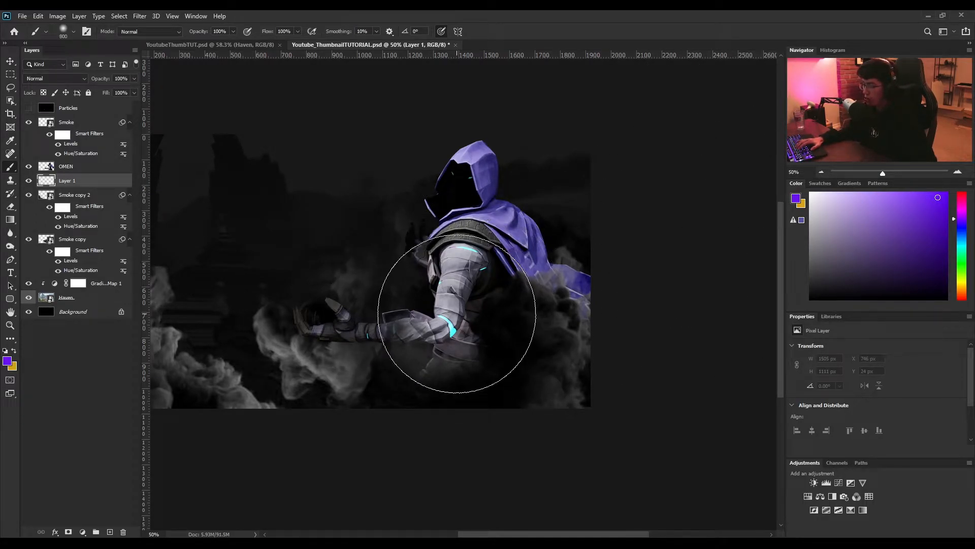
{"action": "key", "text": "bracketleft"}
{"action": "key", "text": "bracketleft"}
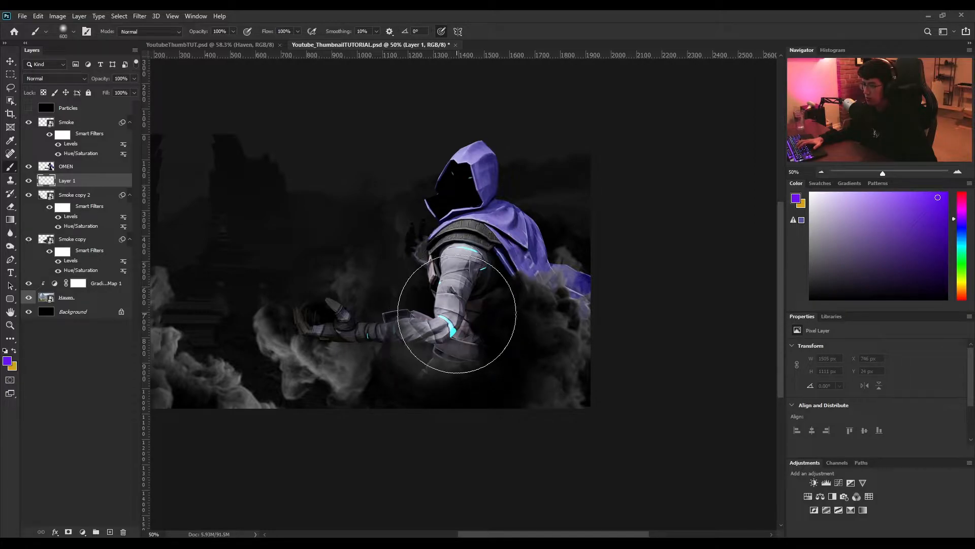
{"action": "key", "text": "bracketright"}
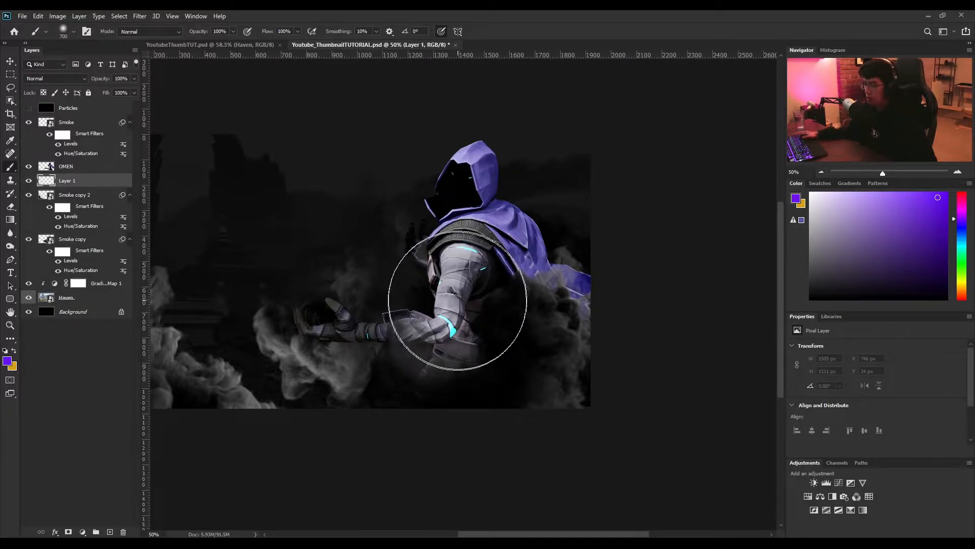
{"action": "scroll", "coordinate": [457, 313], "scroll_direction": "up", "scroll_amount": 2}
{"action": "key", "text": "bracketleft"}
{"action": "left_click", "coordinate": [456, 300]}
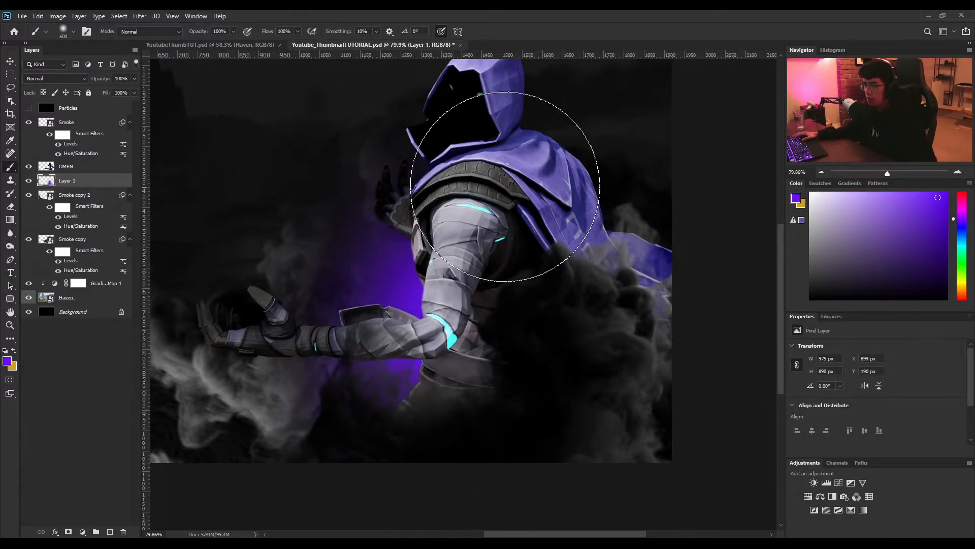
{"action": "left_click", "coordinate": [521, 200]}
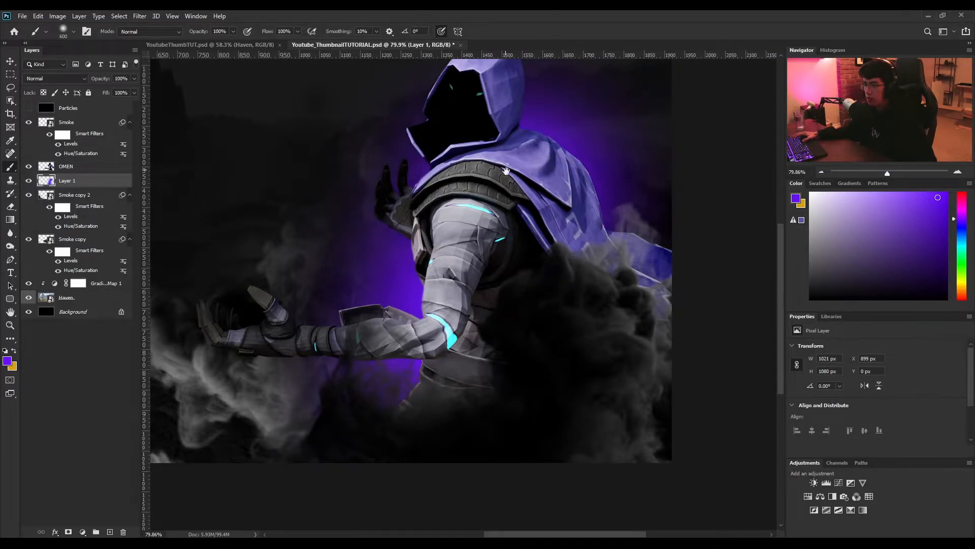
{"action": "left_click_drag", "start_coordinate": [496, 179], "coordinate": [500, 232]}
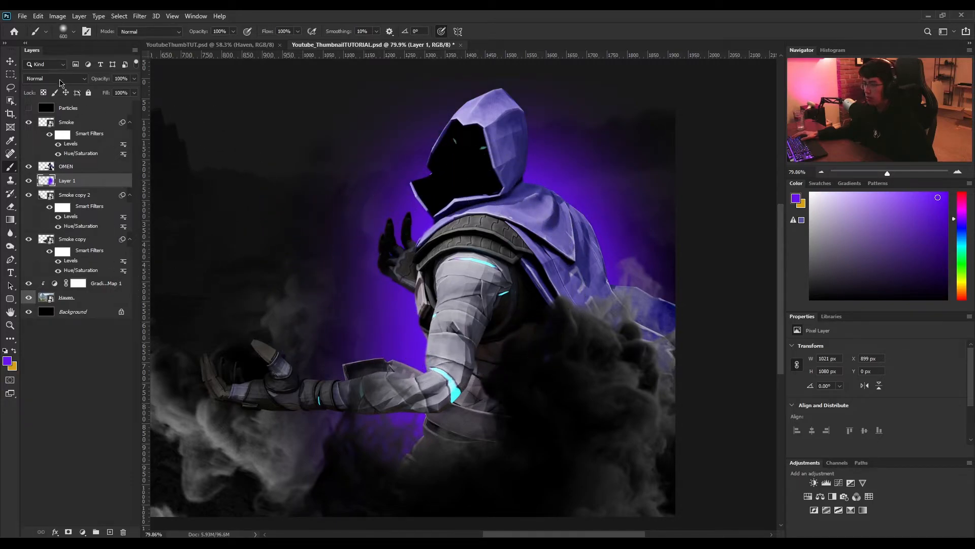
Set the blend mode of the violet glow layer, Layer 1, to Screen.
{"action": "left_click", "coordinate": [11, 61]}
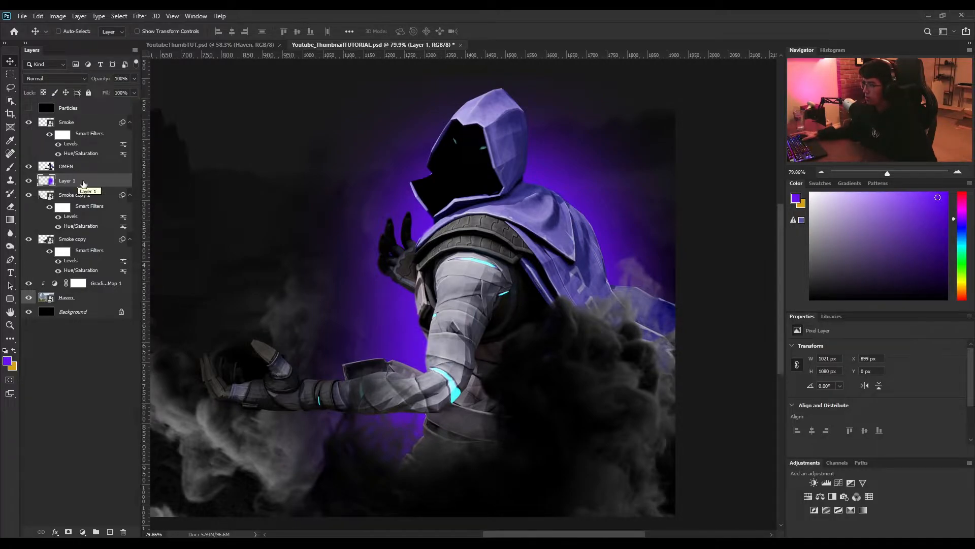
{"action": "left_click", "coordinate": [43, 78]}
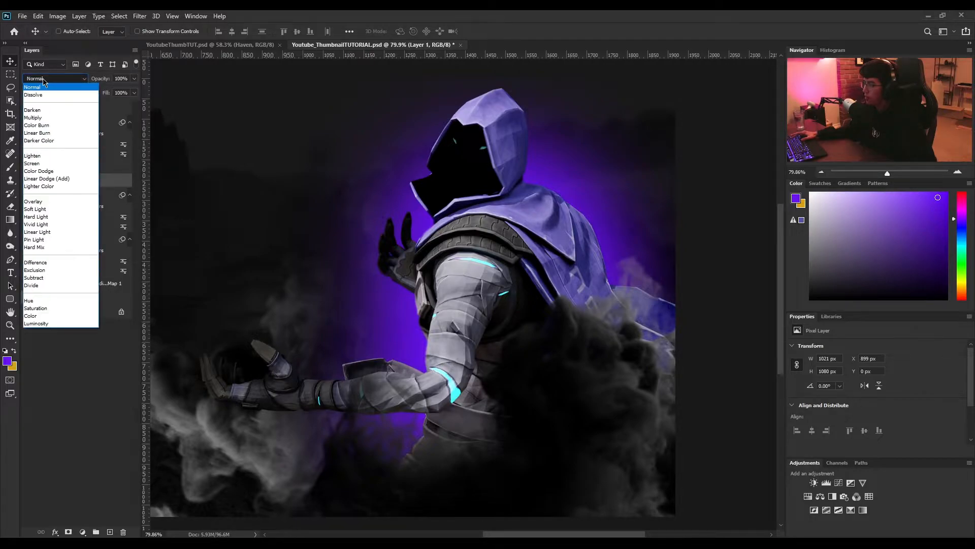
{"action": "left_click", "coordinate": [38, 164]}
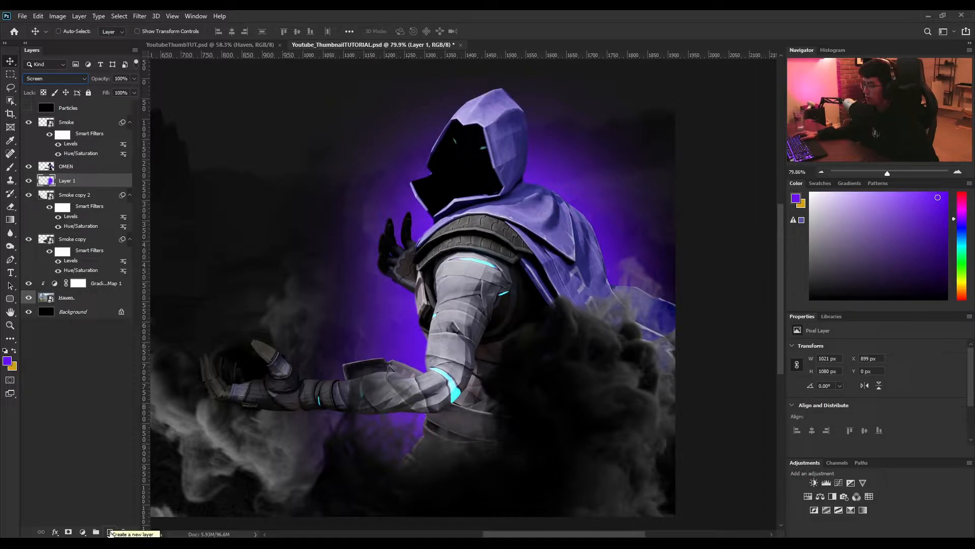
Add another new layer above Layer 1, choose a pale lavender foreground colour and reduce the brush to 200 px.
{"action": "left_click", "coordinate": [110, 532]}
{"action": "left_click_drag", "start_coordinate": [858, 201], "coordinate": [832, 194]}
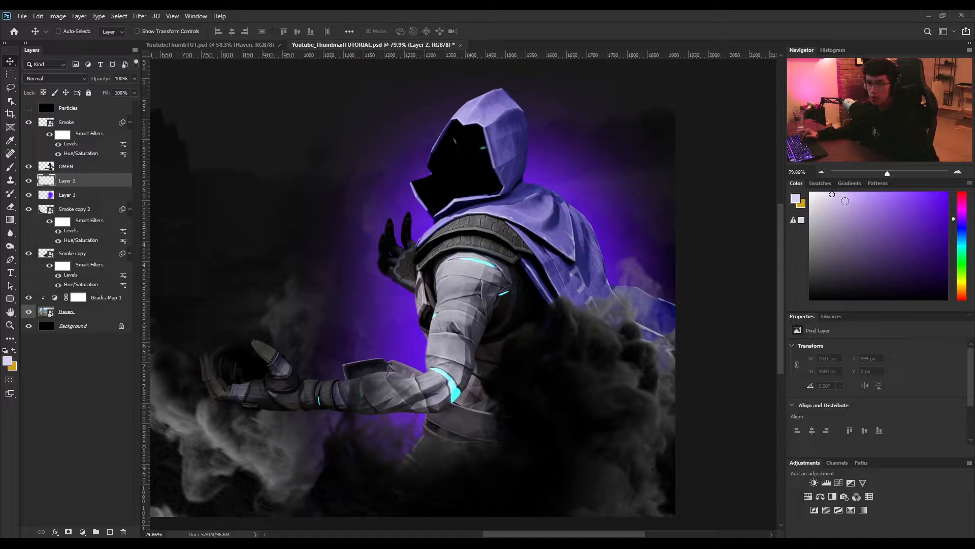
{"action": "key", "text": "b"}
{"action": "key", "text": "bracketleft"}
{"action": "key", "text": "bracketleft"}
{"action": "key", "text": "bracketleft"}
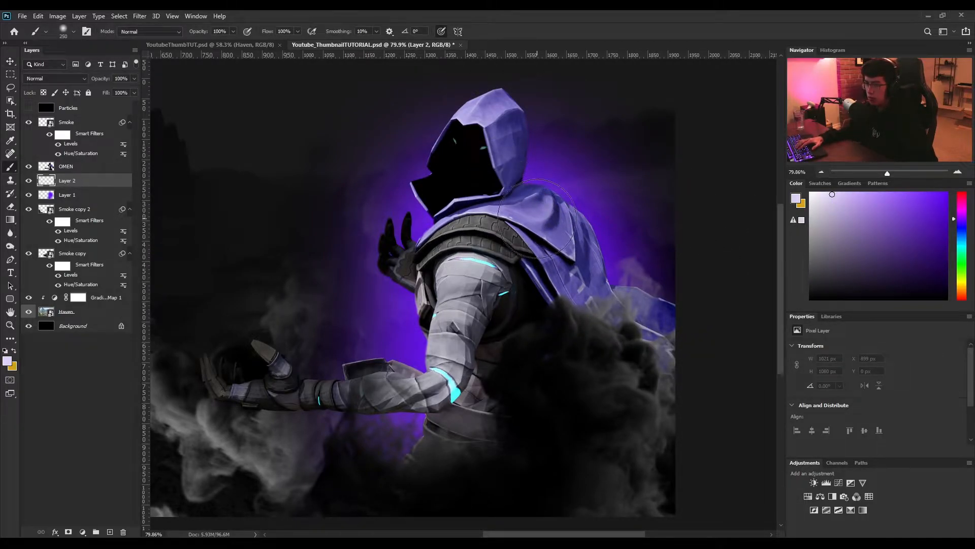
Paint a soft pale lavender highlight behind the base of the hood and the cloaked shoulder with a 200 px brush.
{"action": "scroll", "coordinate": [581, 198], "scroll_direction": "up", "scroll_amount": 2}
{"action": "left_click_drag", "start_coordinate": [519, 187], "coordinate": [467, 222]}
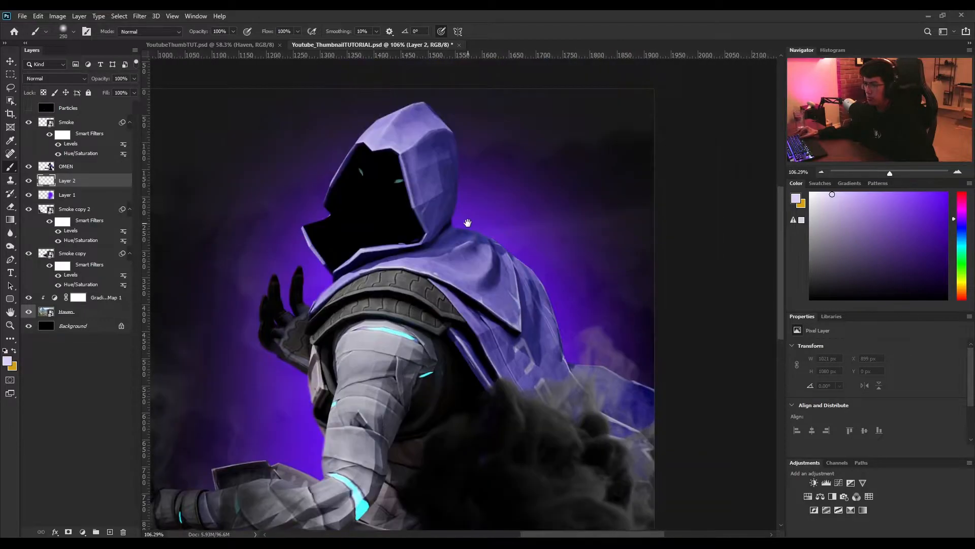
{"action": "left_click_drag", "start_coordinate": [487, 145], "coordinate": [480, 213]}
{"action": "key", "text": "bracketleft"}
{"action": "key", "text": "ctrl+z"}
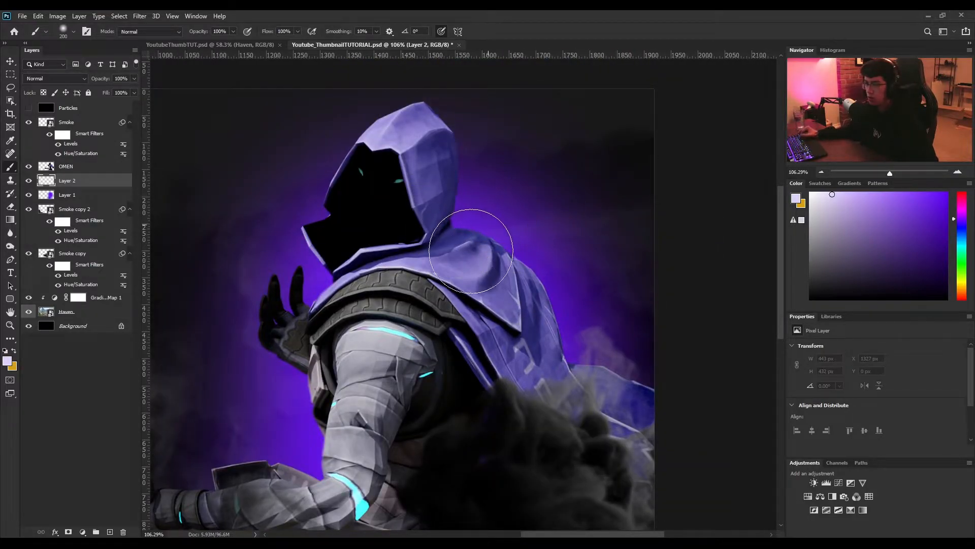
{"action": "scroll", "coordinate": [480, 246], "scroll_direction": "up", "scroll_amount": 2, "text": "alt"}
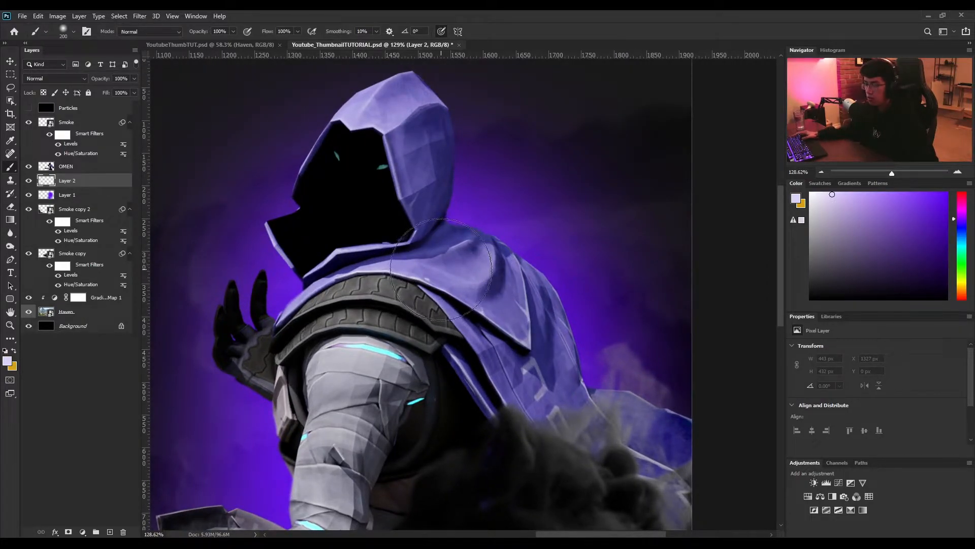
{"action": "mouse_move", "coordinate": [446, 272]}
{"action": "left_mouse_down"}
{"action": "mouse_move", "coordinate": [498, 312]}
{"action": "mouse_move", "coordinate": [516, 359]}
{"action": "left_mouse_up"}
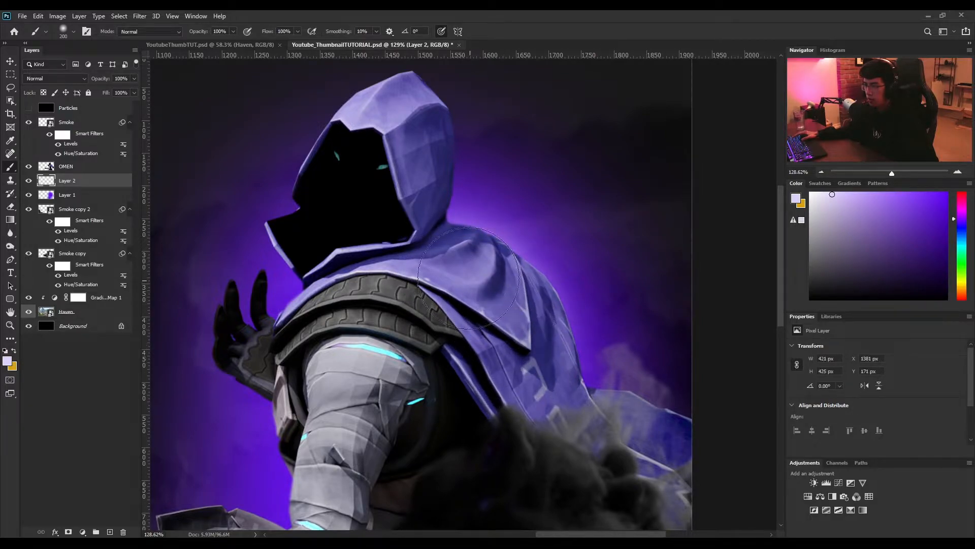
{"action": "left_click", "coordinate": [428, 263]}
{"action": "left_click", "coordinate": [429, 263]}
Continue the pale lavender highlight between the character's raised hand and shoulder and down the front of the torso.
{"action": "left_click_drag", "start_coordinate": [396, 323], "coordinate": [539, 255]}
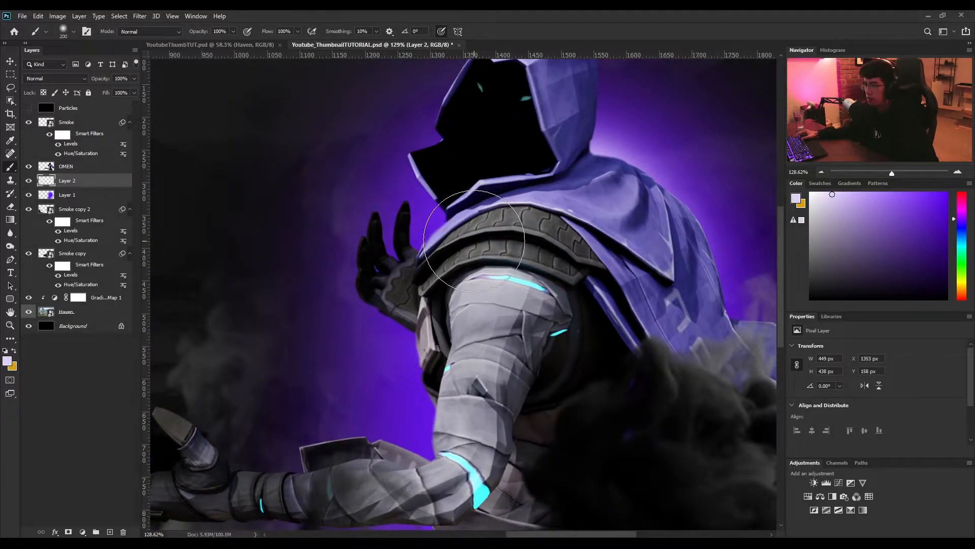
{"action": "left_click", "coordinate": [474, 243]}
{"action": "left_click", "coordinate": [475, 249]}
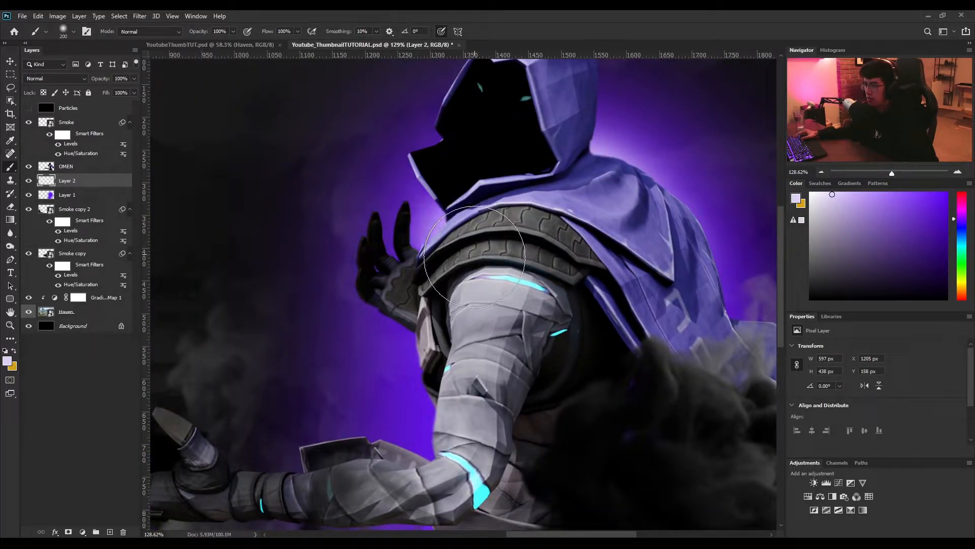
{"action": "left_click", "coordinate": [475, 250]}
{"action": "left_click_drag", "start_coordinate": [498, 315], "coordinate": [553, 140]}
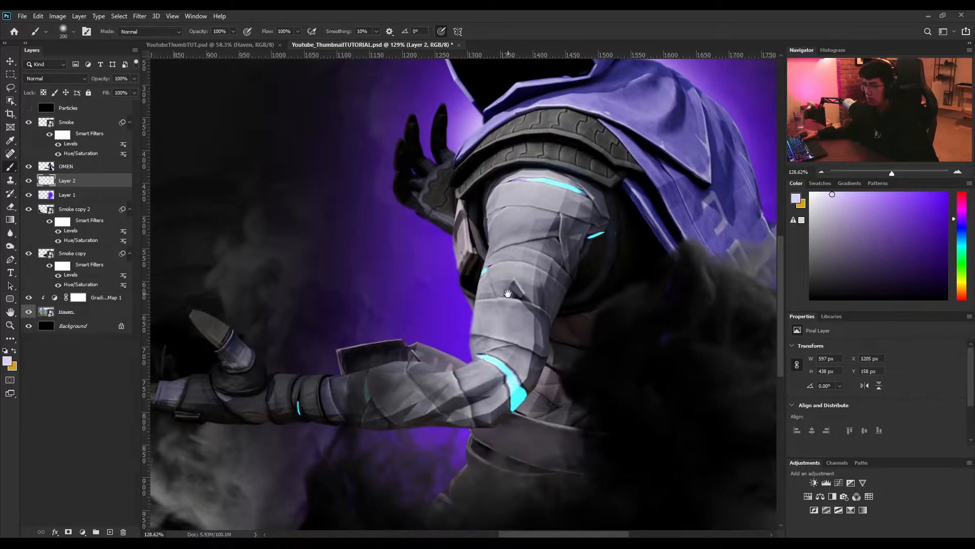
{"action": "mouse_move", "coordinate": [501, 315]}
{"action": "left_mouse_down"}
{"action": "mouse_move", "coordinate": [497, 235]}
{"action": "mouse_move", "coordinate": [499, 306]}
{"action": "left_mouse_up"}
{"action": "mouse_move", "coordinate": [531, 369]}
{"action": "left_mouse_down"}
{"action": "mouse_move", "coordinate": [513, 457]}
{"action": "mouse_move", "coordinate": [503, 442]}
{"action": "mouse_move", "coordinate": [532, 364]}
{"action": "mouse_move", "coordinate": [531, 443]}
{"action": "mouse_move", "coordinate": [519, 412]}
{"action": "mouse_move", "coordinate": [525, 422]}
{"action": "mouse_move", "coordinate": [528, 380]}
{"action": "left_mouse_up"}
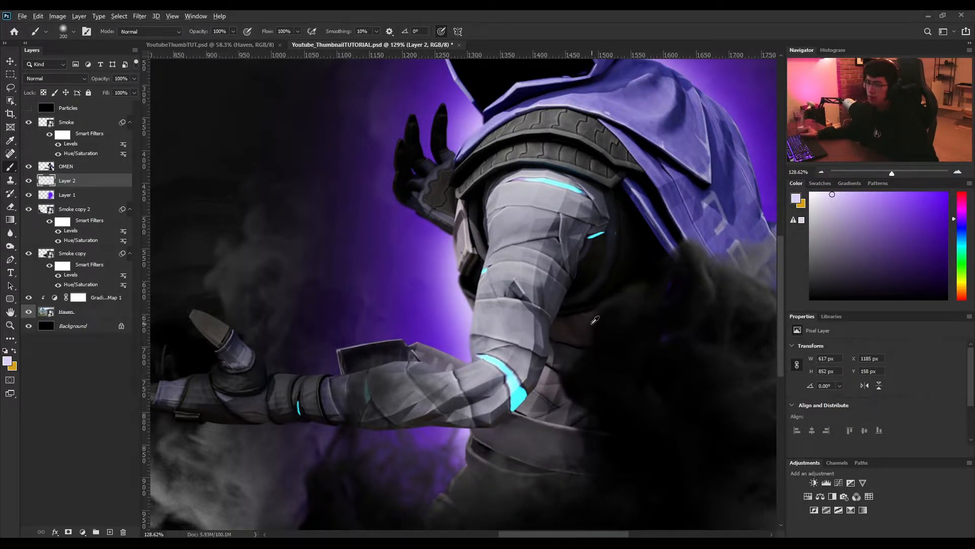
Add a Hue/Saturation adjustment layer above the OMEN layer and clip it to that layer.
{"action": "scroll", "coordinate": [529, 380], "scroll_direction": "down", "scroll_amount": 5}
{"action": "scroll", "coordinate": [646, 236], "scroll_direction": "up", "scroll_amount": 3}
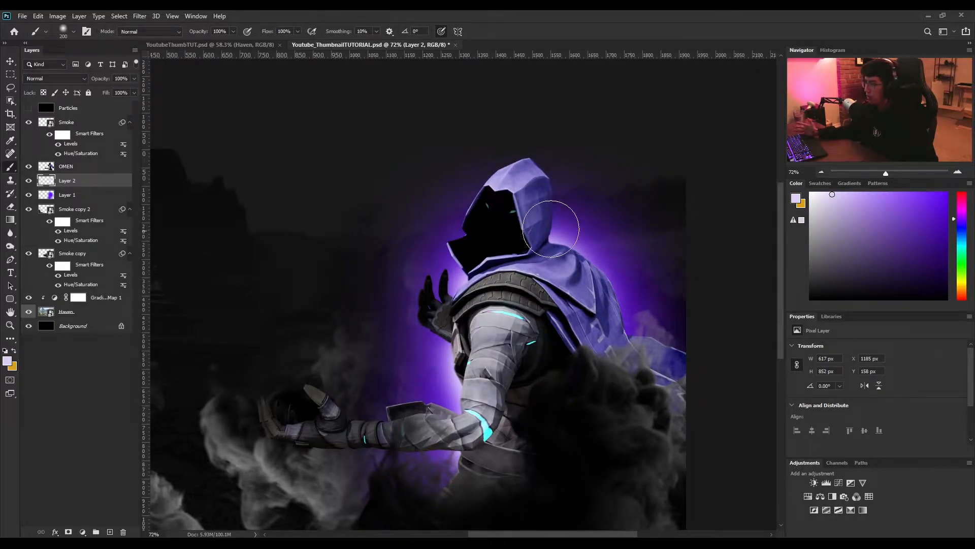
{"action": "left_click", "coordinate": [10, 61]}
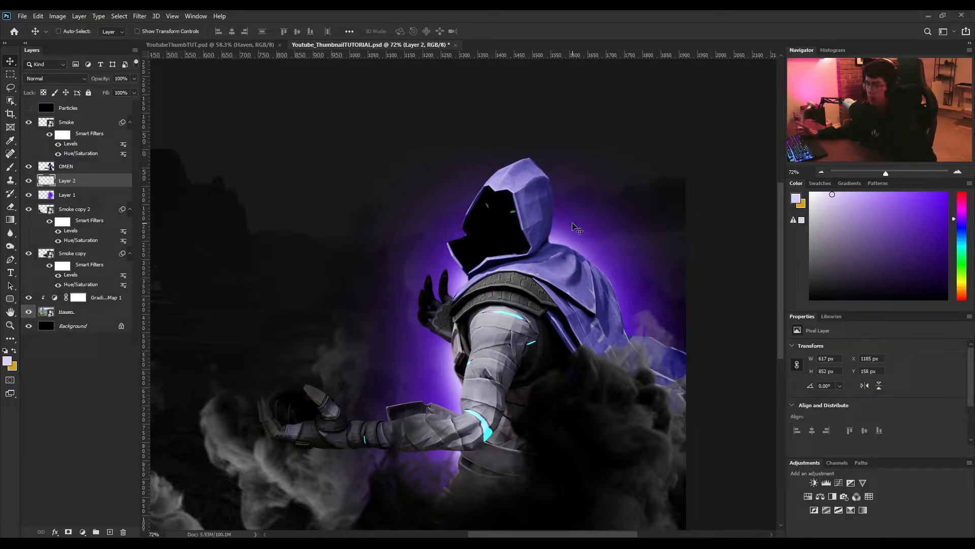
{"action": "left_click", "coordinate": [85, 169]}
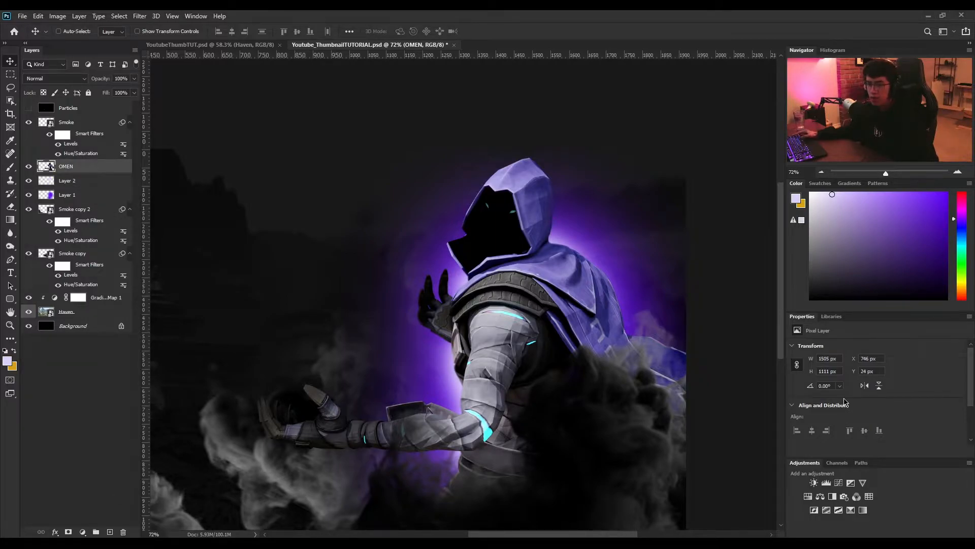
{"action": "left_click", "coordinate": [831, 316]}
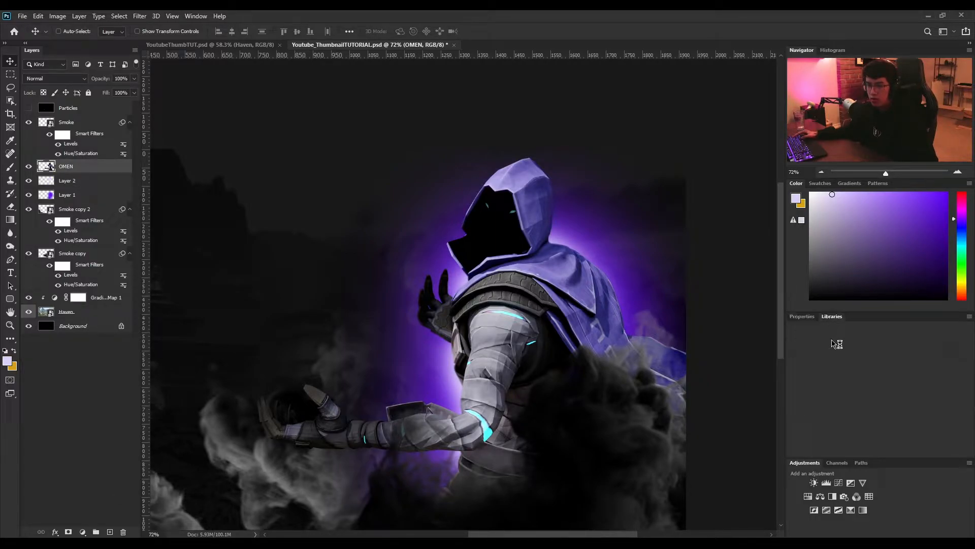
{"action": "left_click", "coordinate": [807, 316]}
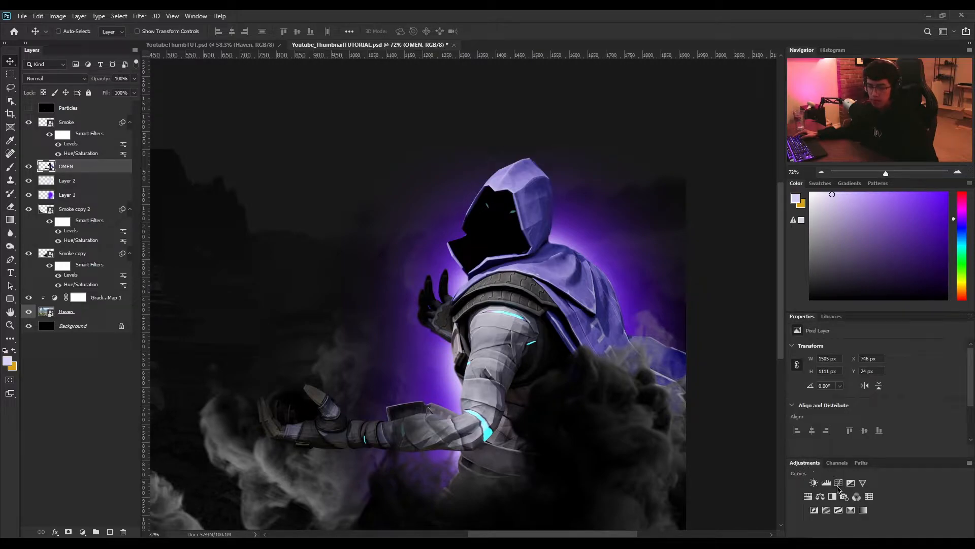
{"action": "left_click", "coordinate": [808, 496]}
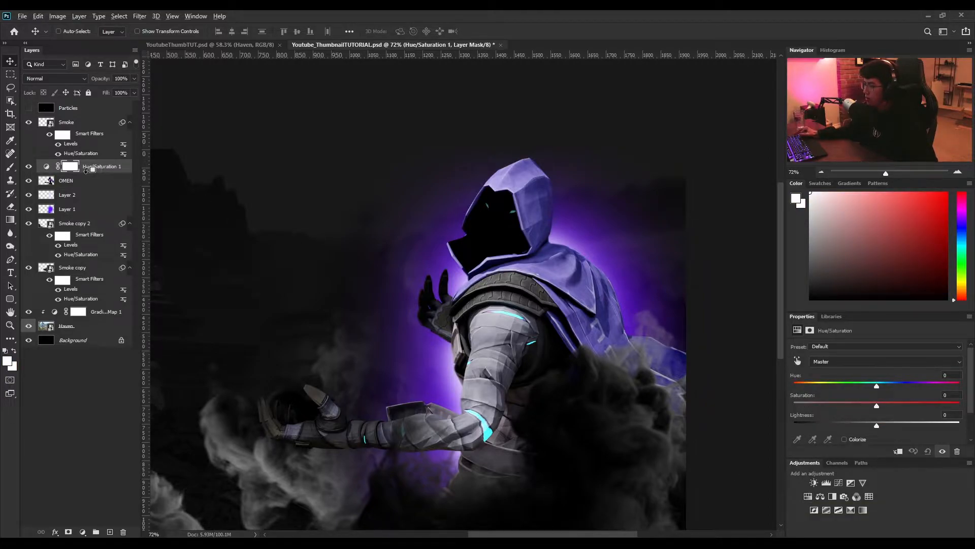
{"action": "left_click", "coordinate": [84, 171], "text": "alt"}
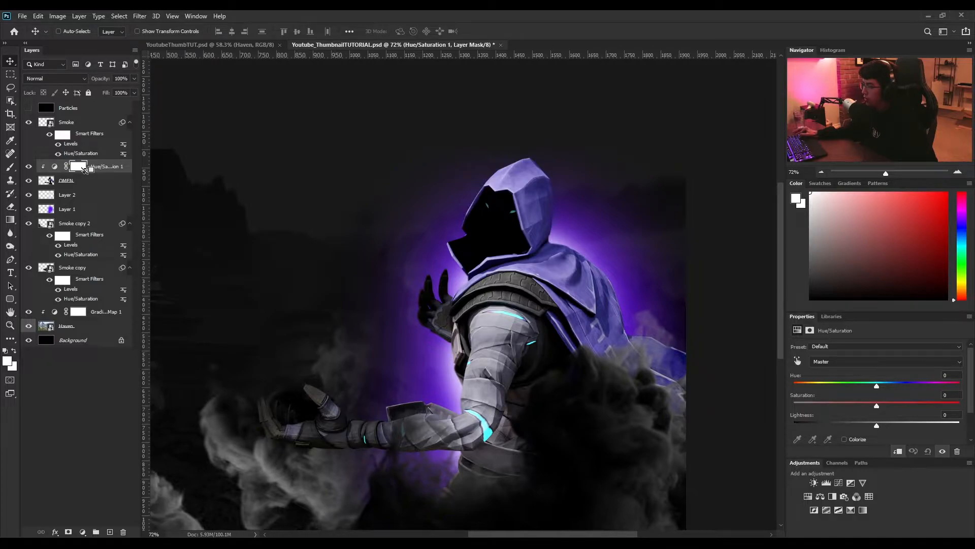
Colorize the OMEN layer's clipped Hue/Saturation adjustment with hue 266, saturation 70 and lightness +46.
{"action": "left_click", "coordinate": [29, 181]}
{"action": "left_click", "coordinate": [29, 180]}
{"action": "scroll", "coordinate": [599, 291], "scroll_direction": "up", "scroll_amount": 2}
{"action": "left_click_drag", "start_coordinate": [580, 297], "coordinate": [439, 231]}
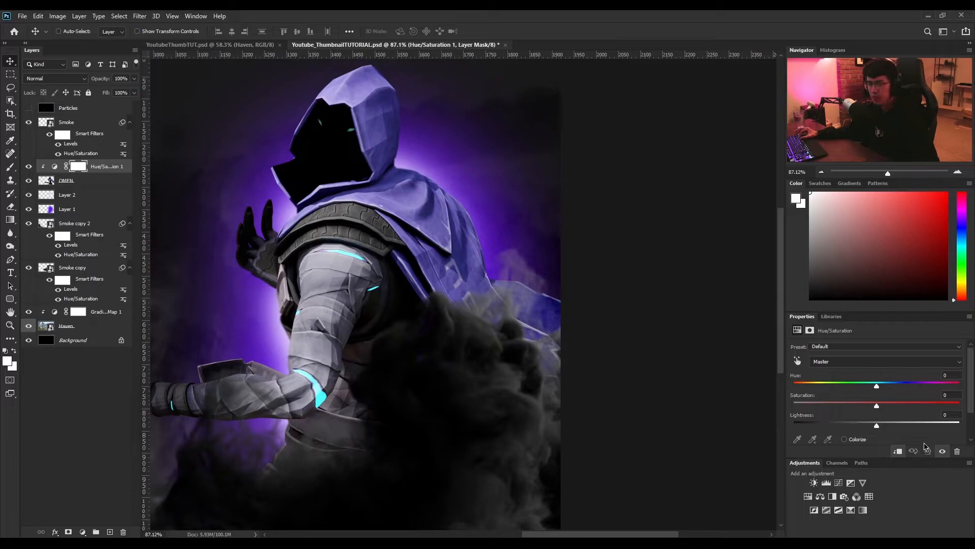
{"action": "scroll", "coordinate": [855, 433], "scroll_direction": "down", "scroll_amount": 1}
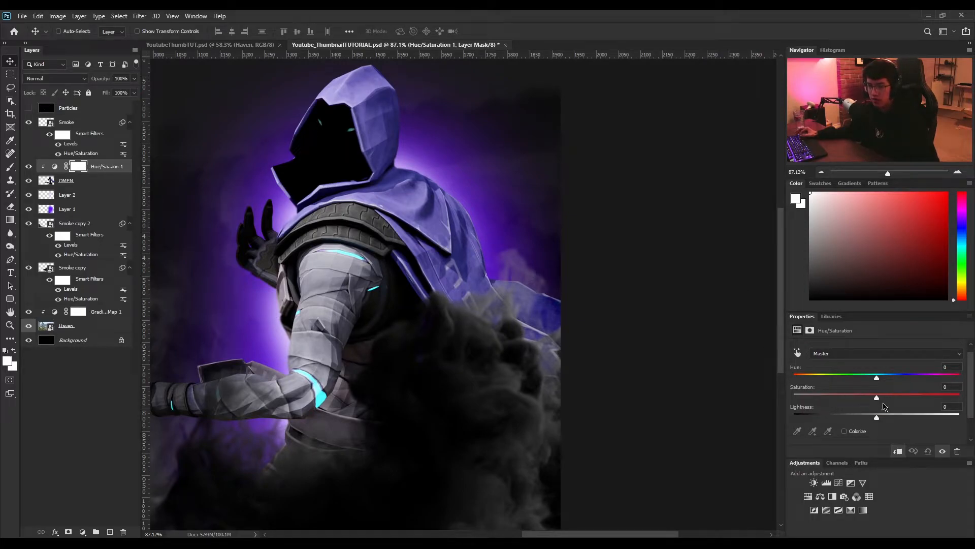
{"action": "left_click", "coordinate": [844, 431]}
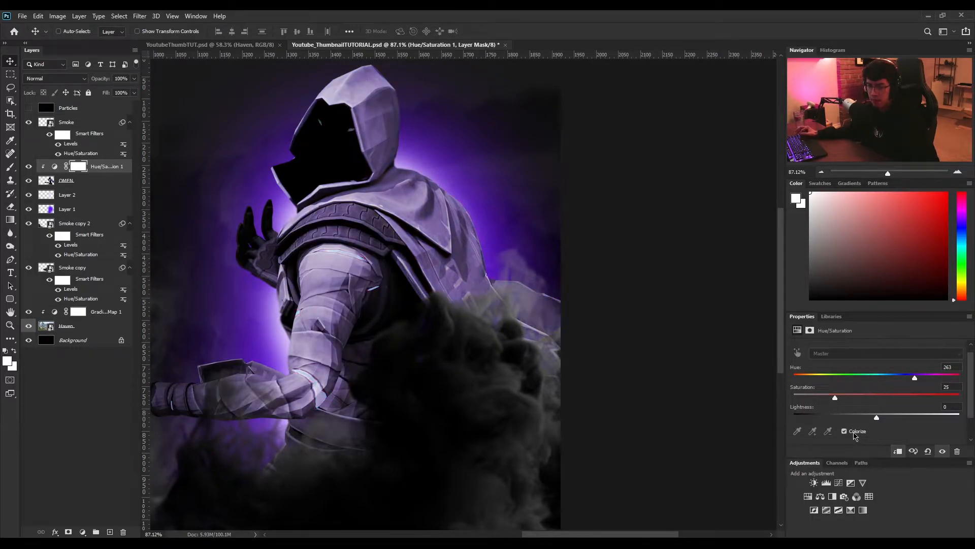
{"action": "left_click_drag", "start_coordinate": [830, 399], "coordinate": [892, 402]}
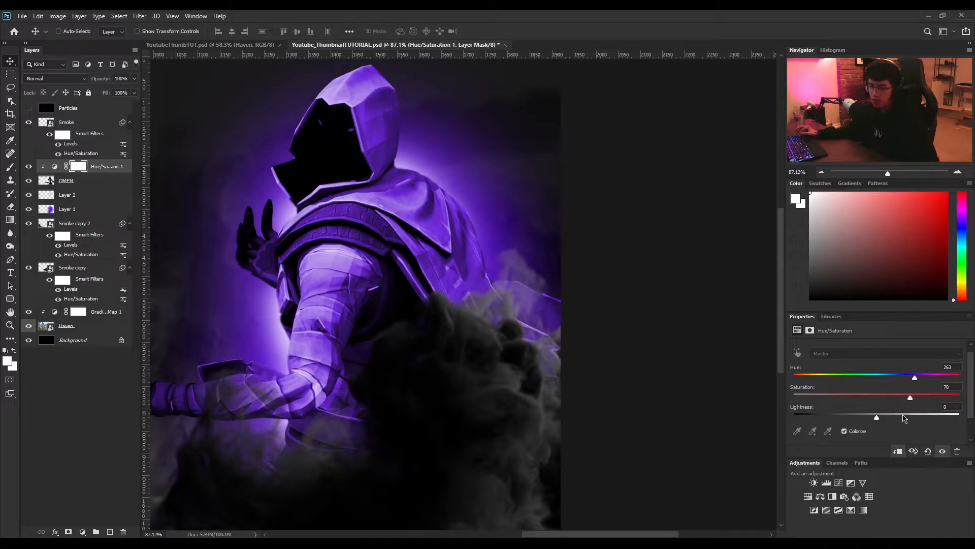
{"action": "left_click", "coordinate": [910, 417]}
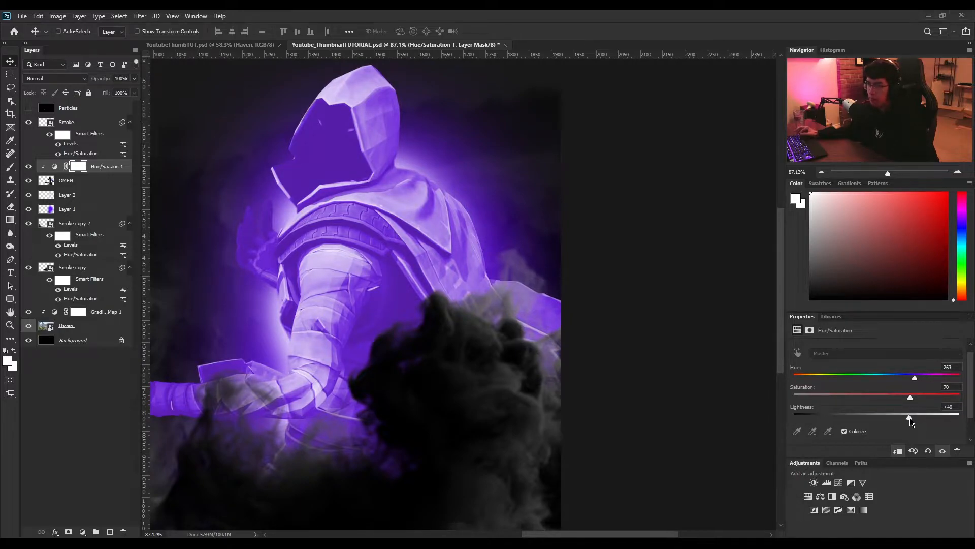
{"action": "left_click_drag", "start_coordinate": [912, 422], "coordinate": [916, 423]}
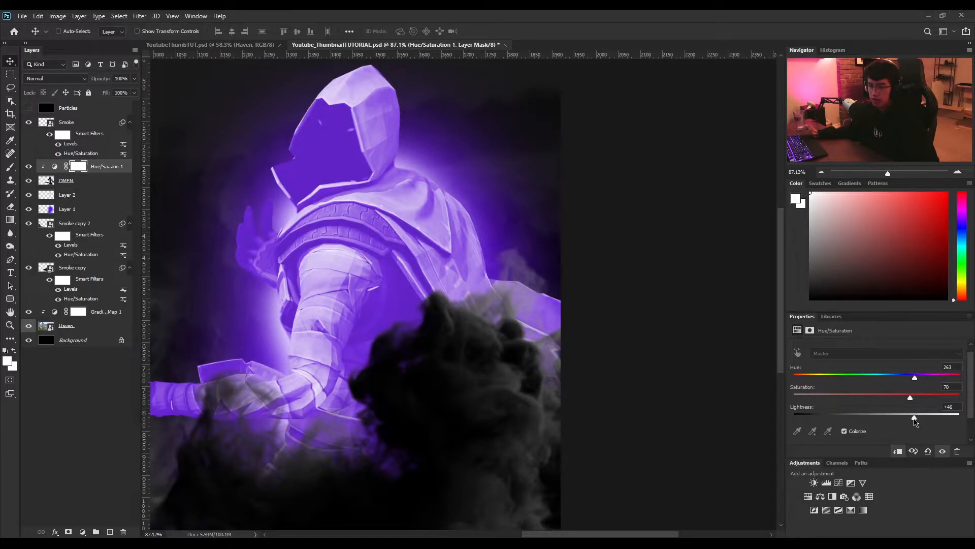
{"action": "mouse_move", "coordinate": [913, 378]}
{"action": "left_mouse_down"}
{"action": "mouse_move", "coordinate": [867, 378]}
{"action": "mouse_move", "coordinate": [923, 378]}
{"action": "mouse_move", "coordinate": [894, 378]}
{"action": "left_mouse_up"}
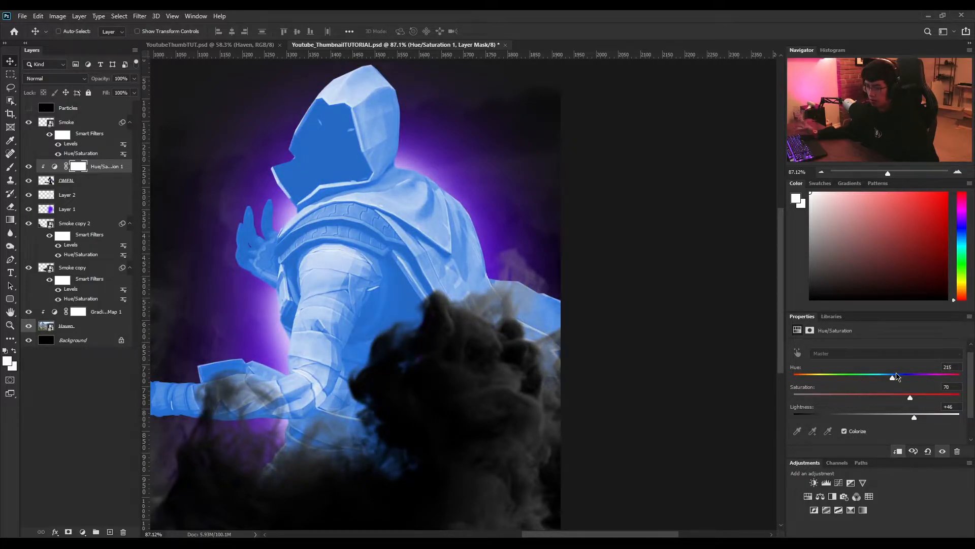
{"action": "left_click_drag", "start_coordinate": [866, 375], "coordinate": [916, 378]}
Invert the Hue/Saturation adjustment's layer mask so the purple colouring is hidden from the character.
{"action": "scroll", "coordinate": [277, 148], "scroll_direction": "up", "scroll_amount": 3}
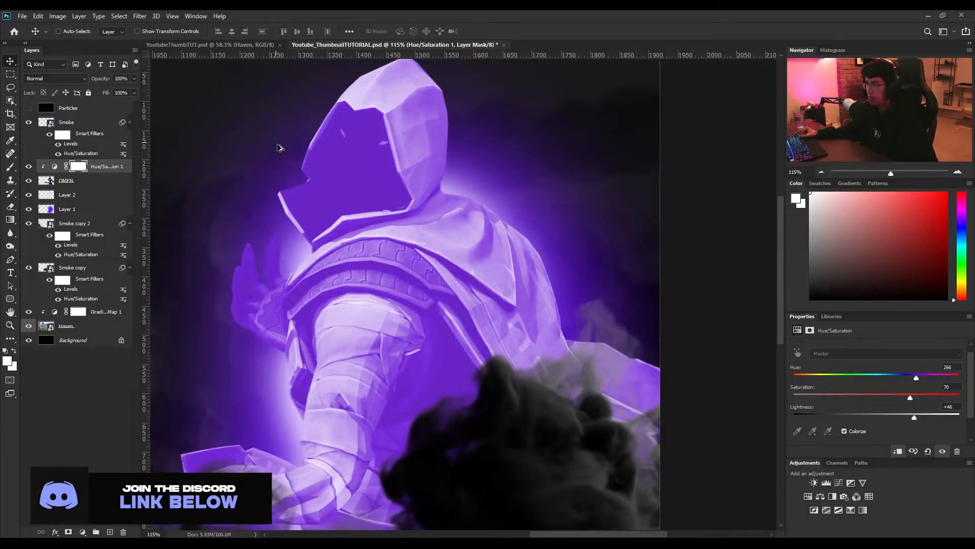
{"action": "left_click", "coordinate": [78, 166]}
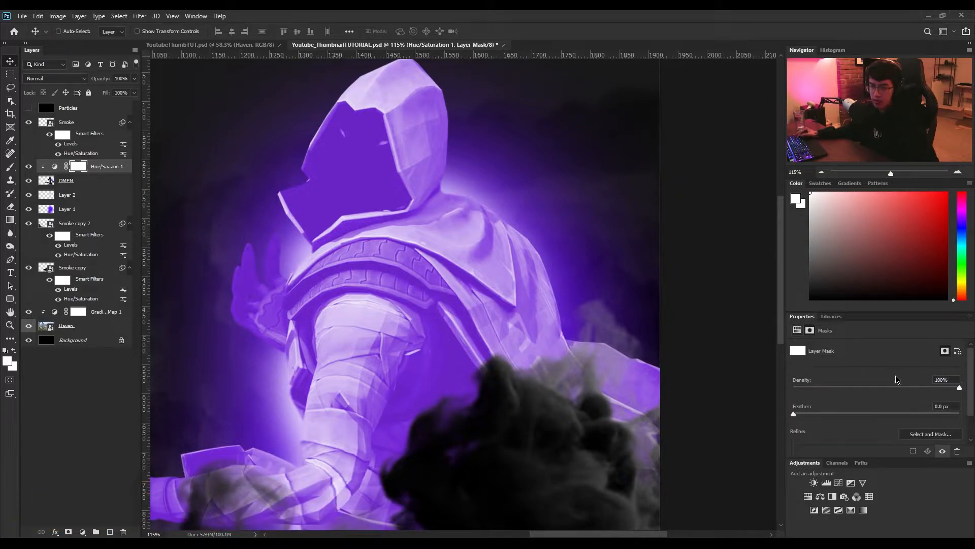
{"action": "scroll", "coordinate": [867, 376], "scroll_direction": "down", "scroll_amount": 2}
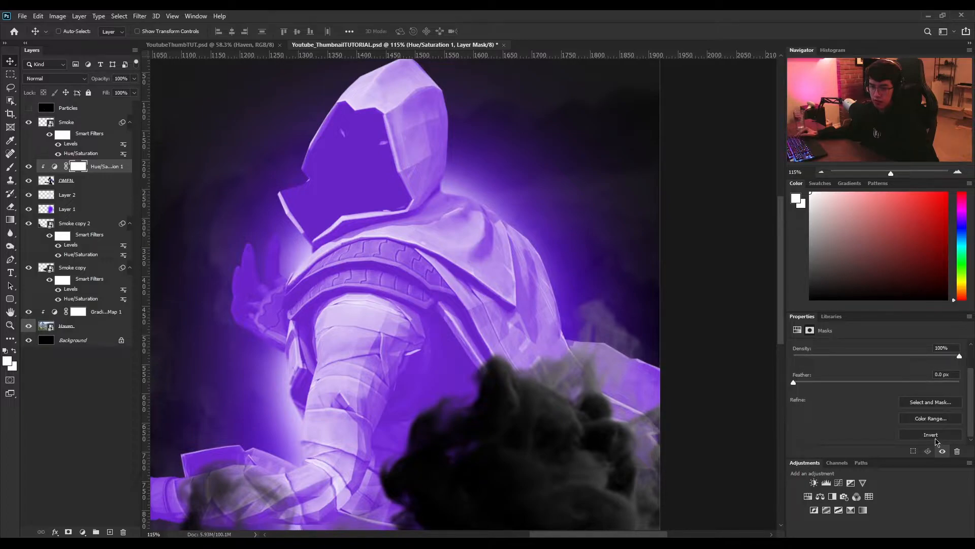
{"action": "left_click", "coordinate": [930, 435]}
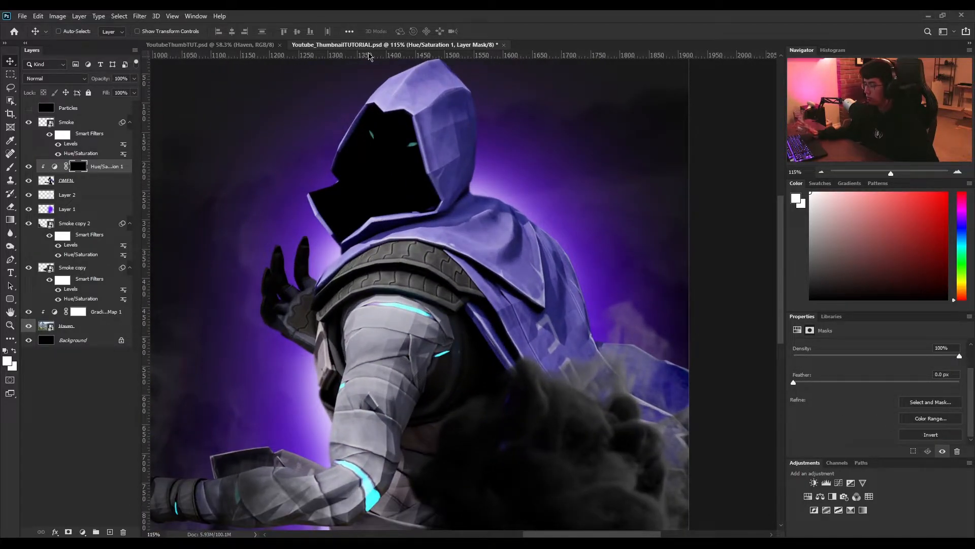
Paint white on the mask with a 35 px brush along the hood's back edge and the top of the cloaked shoulder.
{"action": "key", "text": "b"}
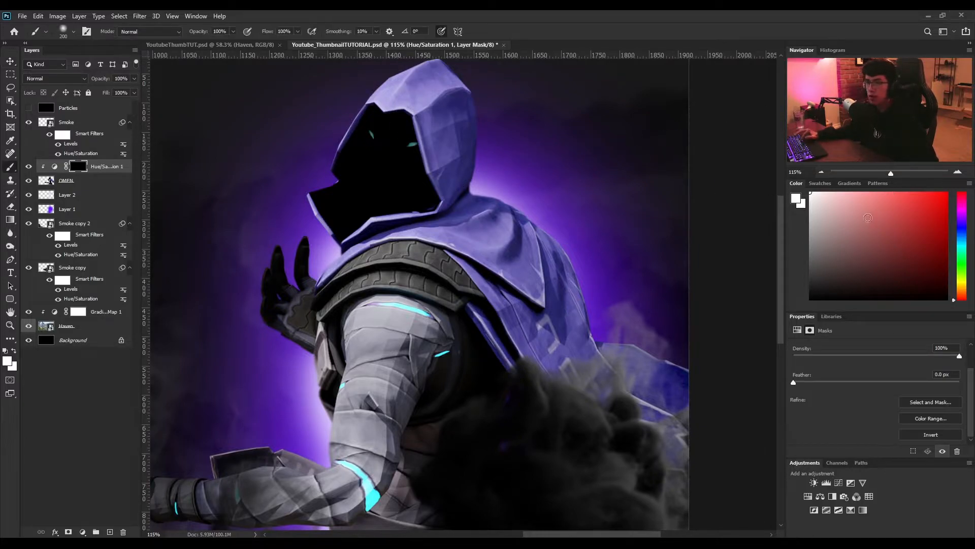
{"action": "key", "text": "bracketleft"}
{"action": "key", "text": "bracketleft"}
{"action": "key", "text": "bracketleft"}
{"action": "key", "text": "bracketleft"}
{"action": "key", "text": "bracketleft"}
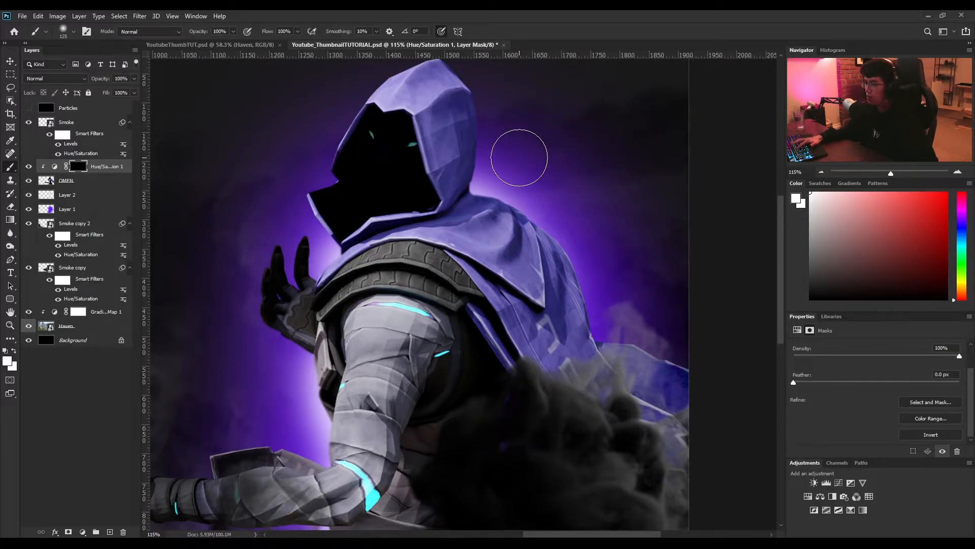
{"action": "key", "text": "bracketleft"}
{"action": "key", "text": "bracketleft"}
{"action": "key", "text": "bracketleft"}
{"action": "key", "text": "bracketleft"}
{"action": "key", "text": "bracketleft"}
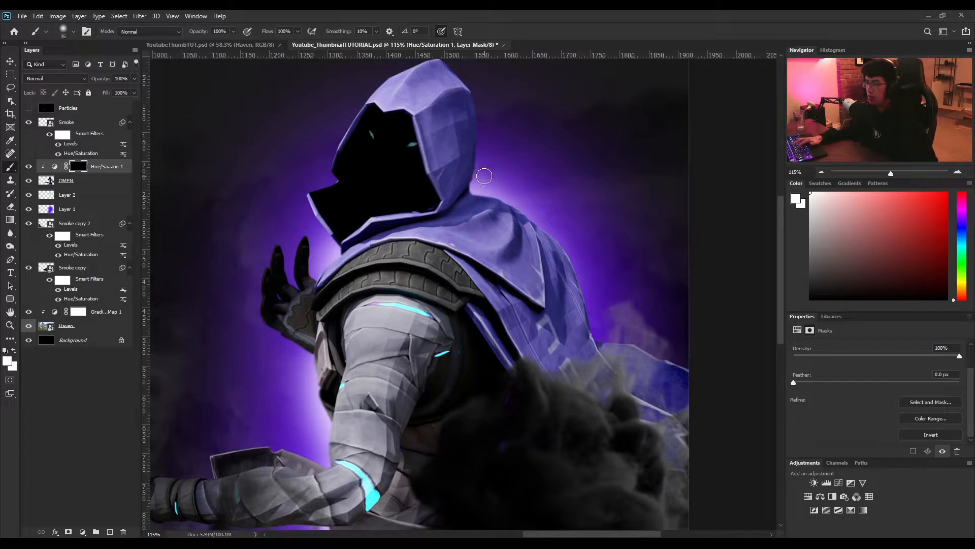
{"action": "scroll", "coordinate": [483, 168], "scroll_direction": "up", "scroll_amount": 4}
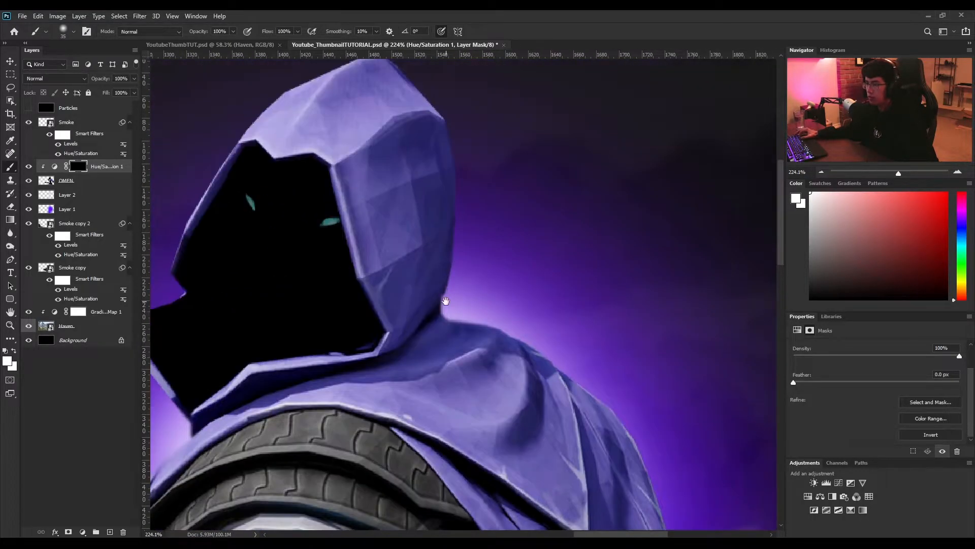
{"action": "mouse_move", "coordinate": [446, 302]}
{"action": "left_mouse_down"}
{"action": "mouse_move", "coordinate": [477, 240]}
{"action": "mouse_move", "coordinate": [467, 303]}
{"action": "mouse_move", "coordinate": [458, 299]}
{"action": "mouse_move", "coordinate": [478, 197]}
{"action": "left_mouse_up"}
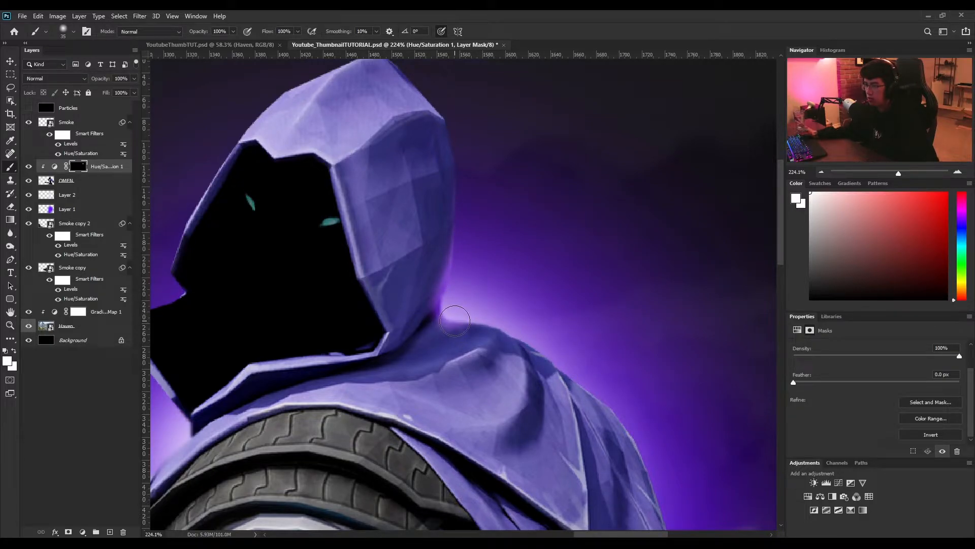
{"action": "mouse_move", "coordinate": [455, 320]}
{"action": "left_mouse_down"}
{"action": "mouse_move", "coordinate": [442, 313]}
{"action": "mouse_move", "coordinate": [523, 326]}
{"action": "left_mouse_up"}
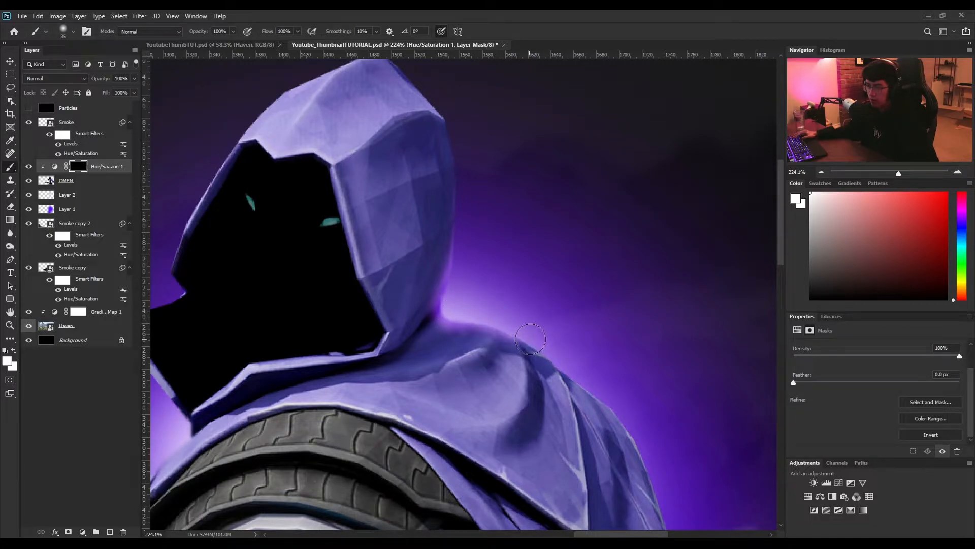
{"action": "mouse_move", "coordinate": [537, 340]}
{"action": "left_mouse_down"}
{"action": "mouse_move", "coordinate": [499, 327]}
{"action": "mouse_move", "coordinate": [607, 371]}
{"action": "left_mouse_up"}
Strengthen the purple rim where the hood meets the shoulder and extend it along the cloak's upper edge.
{"action": "key", "text": "space"}
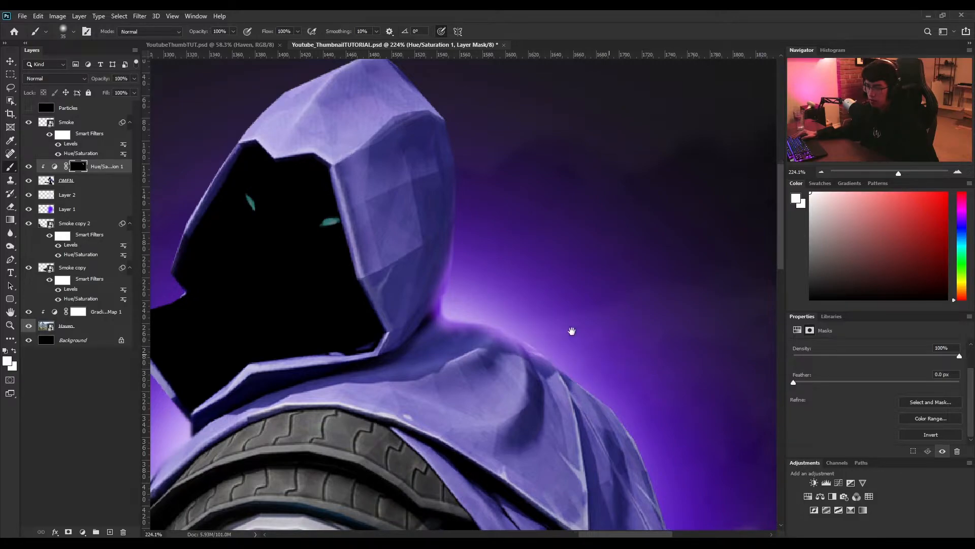
{"action": "left_click_drag", "start_coordinate": [584, 340], "coordinate": [476, 255]}
{"action": "left_click_drag", "start_coordinate": [508, 313], "coordinate": [438, 272]}
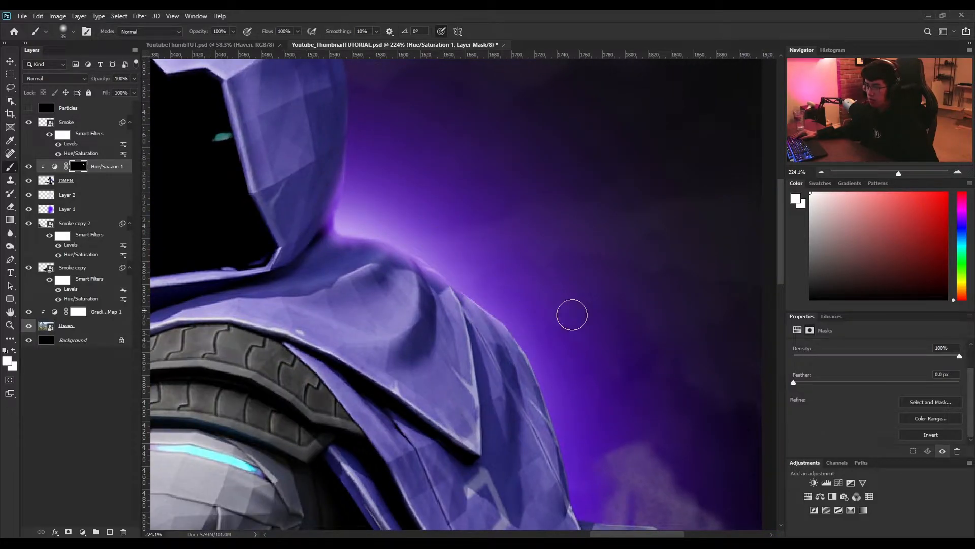
{"action": "scroll", "coordinate": [511, 231], "scroll_direction": "down", "scroll_amount": 3}
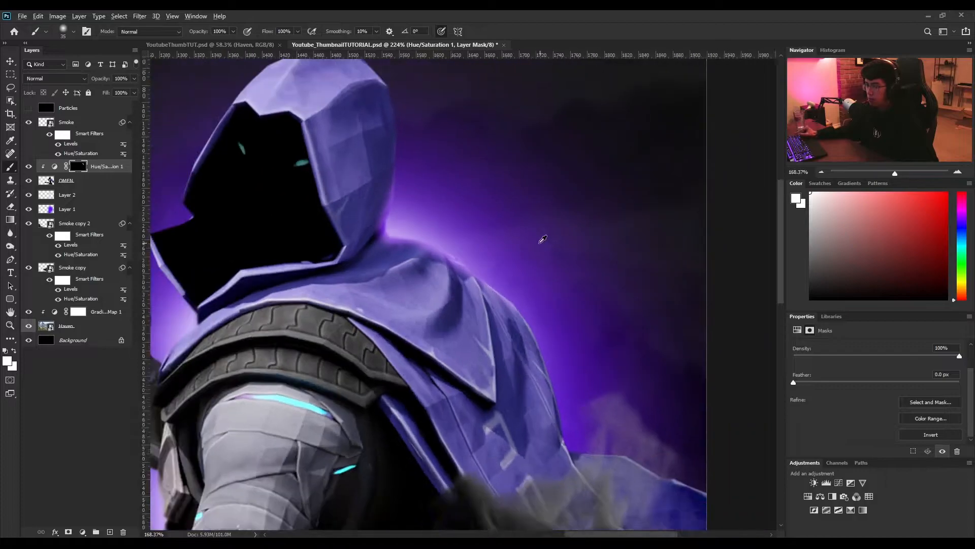
{"action": "scroll", "coordinate": [542, 290], "scroll_direction": "up", "scroll_amount": 3}
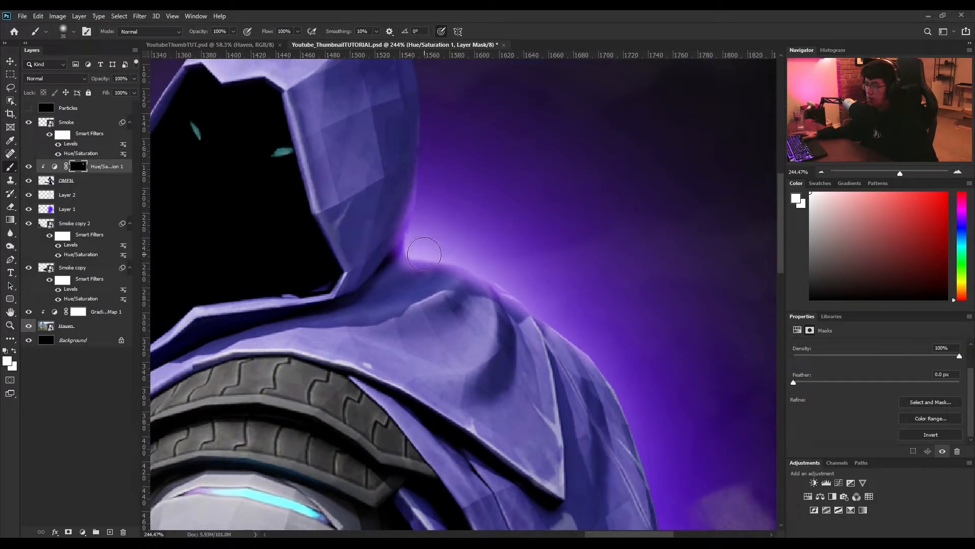
{"action": "left_click_drag", "start_coordinate": [428, 246], "coordinate": [532, 286]}
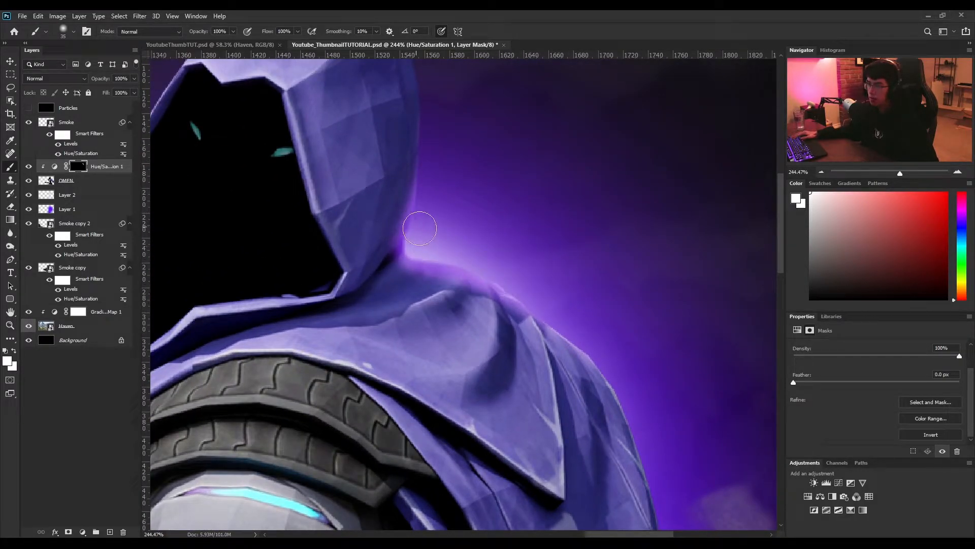
{"action": "left_click_drag", "start_coordinate": [602, 344], "coordinate": [506, 284]}
{"action": "scroll", "coordinate": [603, 348], "scroll_direction": "down", "scroll_amount": 2}
{"action": "scroll", "coordinate": [474, 303], "scroll_direction": "down", "scroll_amount": 1}
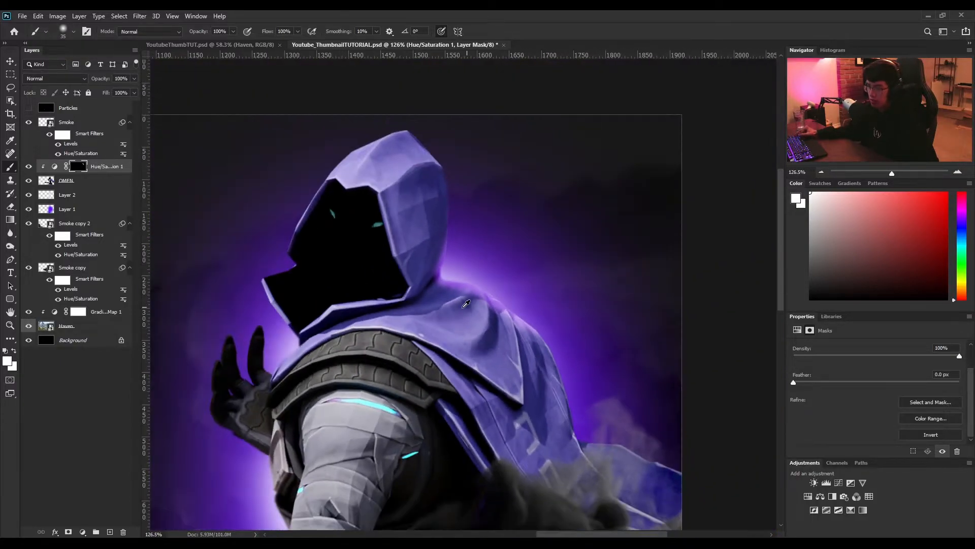
Paint the purple rim on the mask down the outer back edge of the cloak.
{"action": "scroll", "coordinate": [231, 413], "scroll_direction": "up", "scroll_amount": 2}
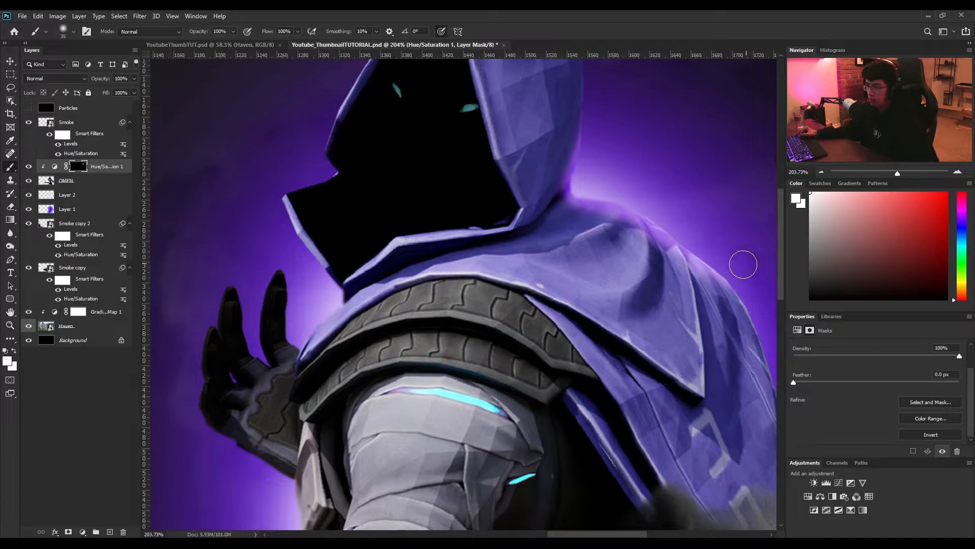
{"action": "scroll", "coordinate": [517, 262], "scroll_direction": "down", "scroll_amount": 3}
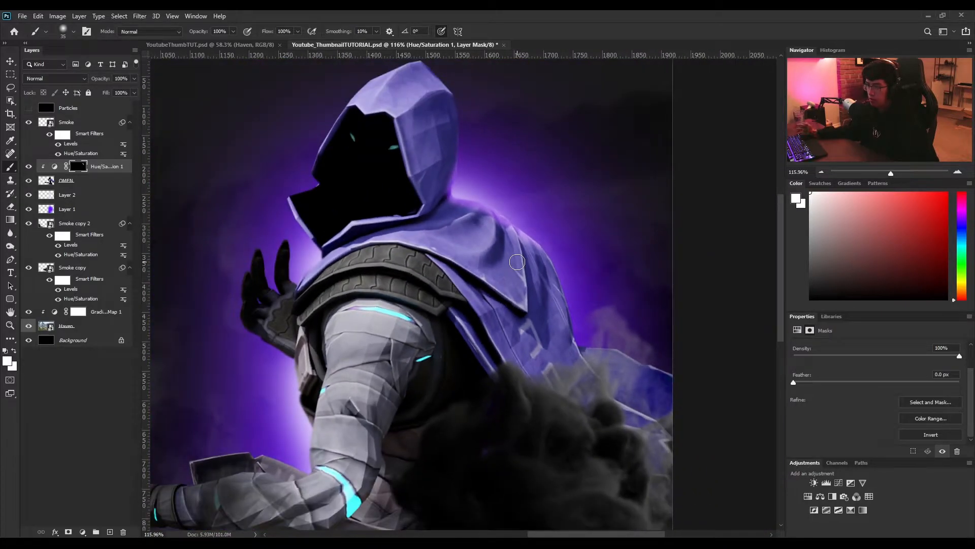
{"action": "scroll", "coordinate": [517, 261], "scroll_direction": "up", "scroll_amount": 2}
{"action": "scroll", "coordinate": [562, 251], "scroll_direction": "up", "scroll_amount": 1}
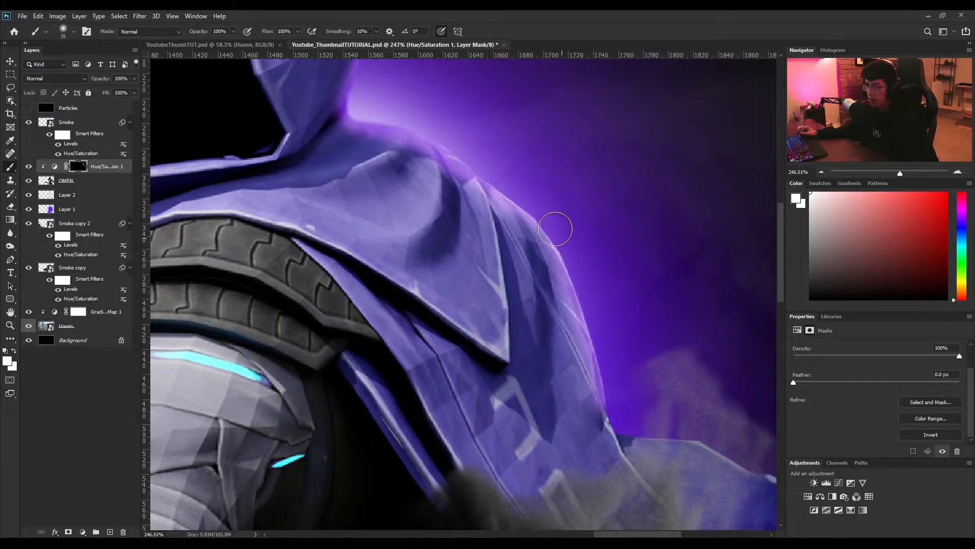
Paint the purple rim on the mask along the front edge of the torso and the underside of the raised forearm.
{"action": "scroll", "coordinate": [493, 224], "scroll_direction": "down", "scroll_amount": 4}
{"action": "scroll", "coordinate": [471, 313], "scroll_direction": "up", "scroll_amount": 2}
{"action": "scroll", "coordinate": [471, 313], "scroll_direction": "up", "scroll_amount": 1}
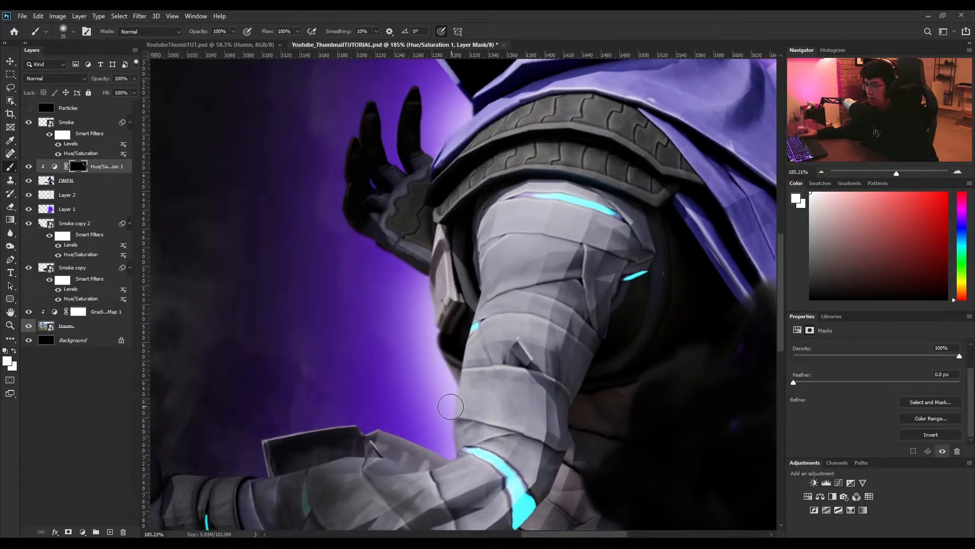
{"action": "left_click_drag", "start_coordinate": [429, 355], "coordinate": [432, 333]}
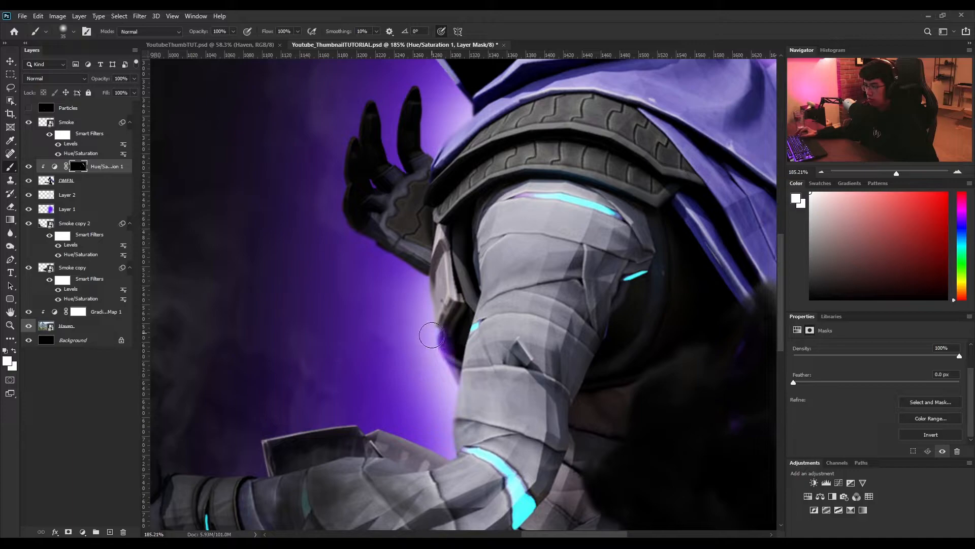
{"action": "left_click_drag", "start_coordinate": [421, 277], "coordinate": [431, 334]}
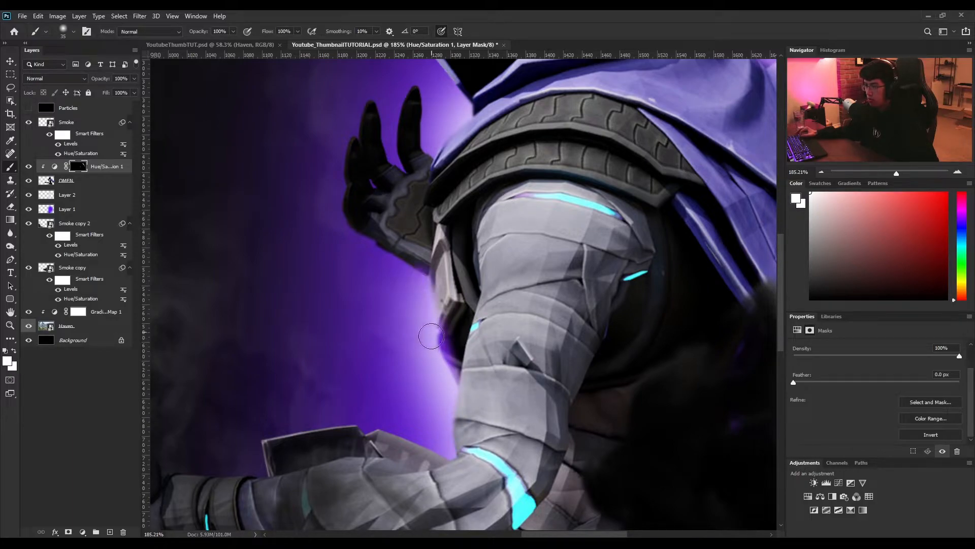
{"action": "left_click_drag", "start_coordinate": [419, 288], "coordinate": [360, 252]}
{"action": "scroll", "coordinate": [387, 244], "scroll_direction": "up", "scroll_amount": 5}
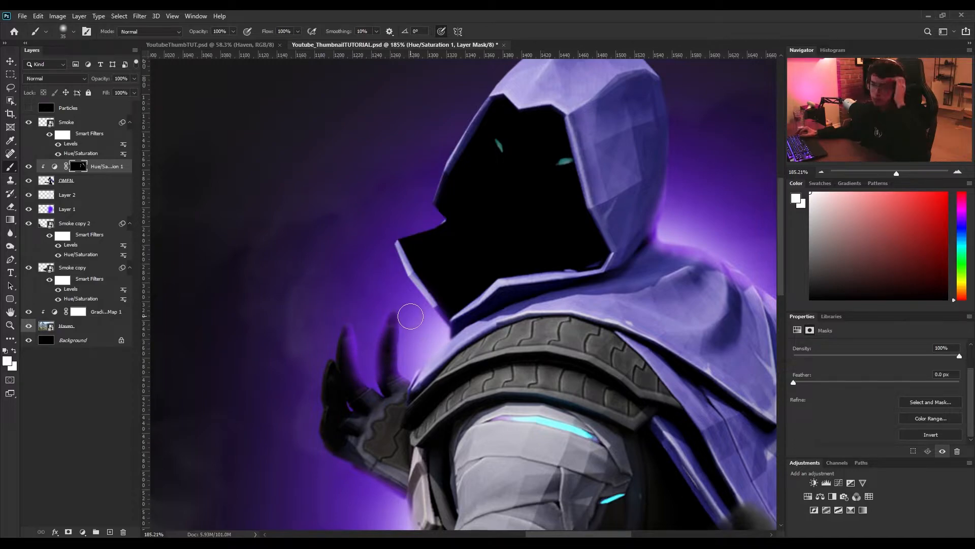
Paint purple edges on the raised hand's fingers and the chest armour, enlarging the mask brush to 45 px.
{"action": "scroll", "coordinate": [405, 318], "scroll_direction": "down", "scroll_amount": 5}
{"action": "left_click_drag", "start_coordinate": [256, 482], "coordinate": [344, 336]}
{"action": "left_click_drag", "start_coordinate": [661, 132], "coordinate": [305, 376]}
{"action": "scroll", "coordinate": [531, 268], "scroll_direction": "up", "scroll_amount": 2}
{"action": "left_click_drag", "start_coordinate": [492, 145], "coordinate": [557, 363]}
{"action": "scroll", "coordinate": [507, 252], "scroll_direction": "down", "scroll_amount": 6}
{"action": "left_click_drag", "start_coordinate": [203, 417], "coordinate": [338, 376]}
{"action": "scroll", "coordinate": [336, 380], "scroll_direction": "up", "scroll_amount": 7}
{"action": "key", "text": "bracketright"}
{"action": "key", "text": "bracketright"}
{"action": "left_click_drag", "start_coordinate": [323, 292], "coordinate": [331, 422]}
{"action": "scroll", "coordinate": [202, 257], "scroll_direction": "down", "scroll_amount": 3}
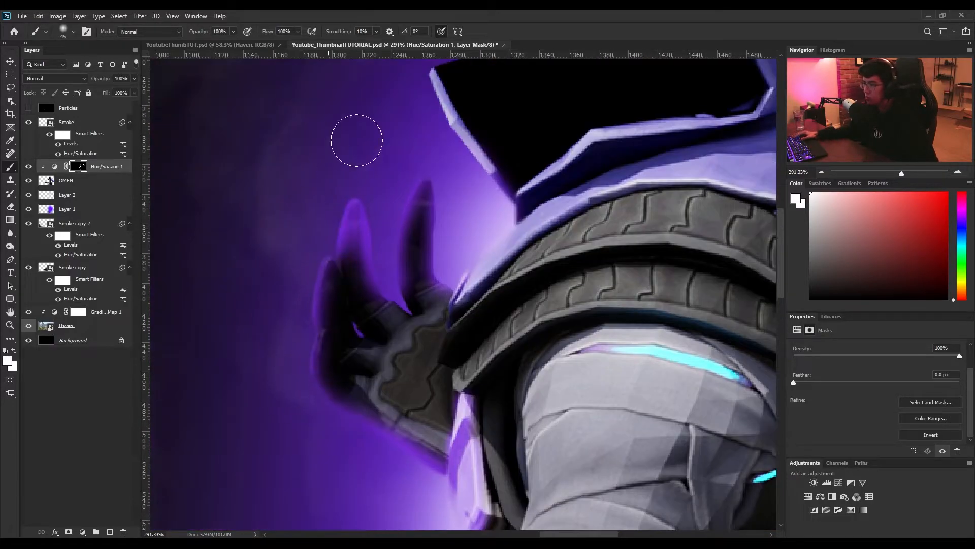
Paint black on the mask with a brush reduced to 15 px to restore the dark centre of the raised hand's purple-tipped finger.
{"action": "scroll", "coordinate": [342, 168], "scroll_direction": "down", "scroll_amount": 3}
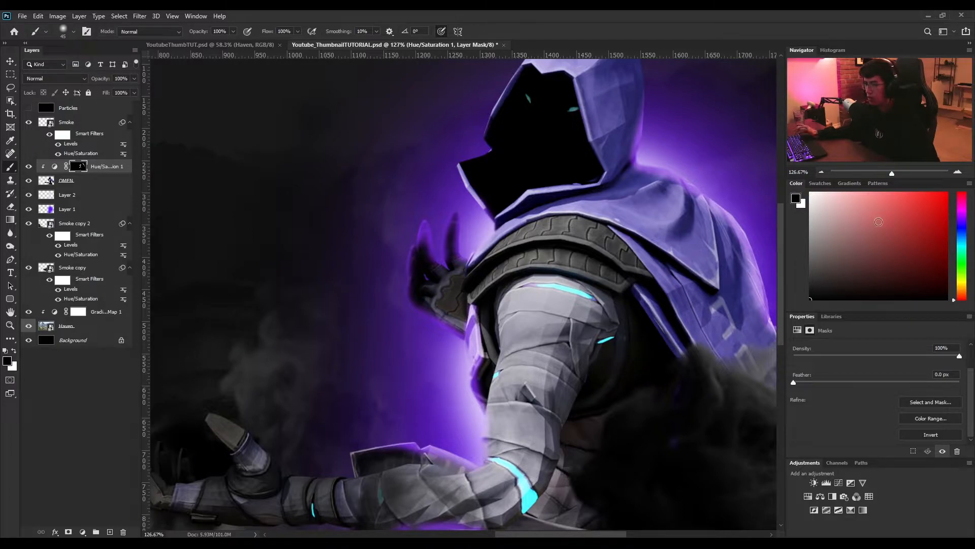
{"action": "scroll", "coordinate": [435, 322], "scroll_direction": "up", "scroll_amount": 5}
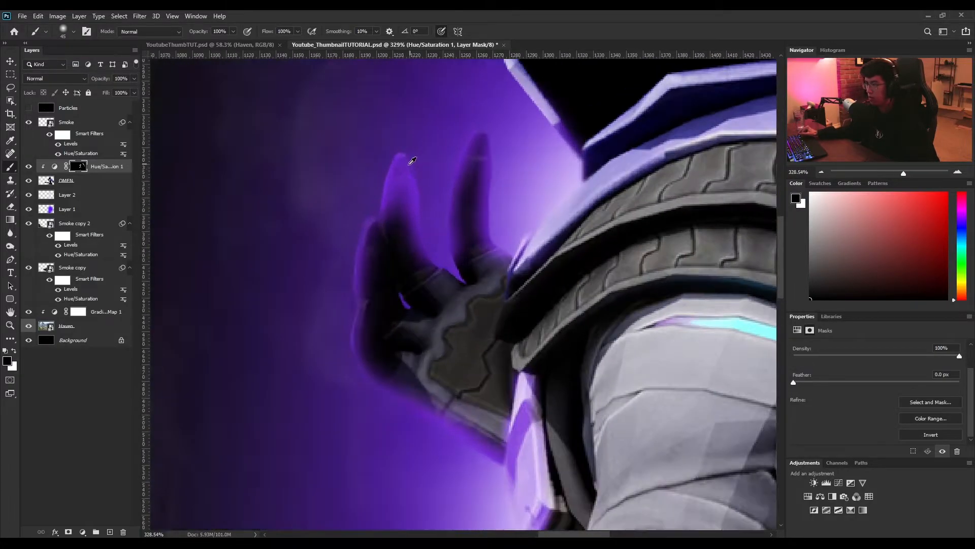
{"action": "key", "text": "bracketleft"}
{"action": "key", "text": "bracketleft"}
{"action": "key", "text": "bracketleft"}
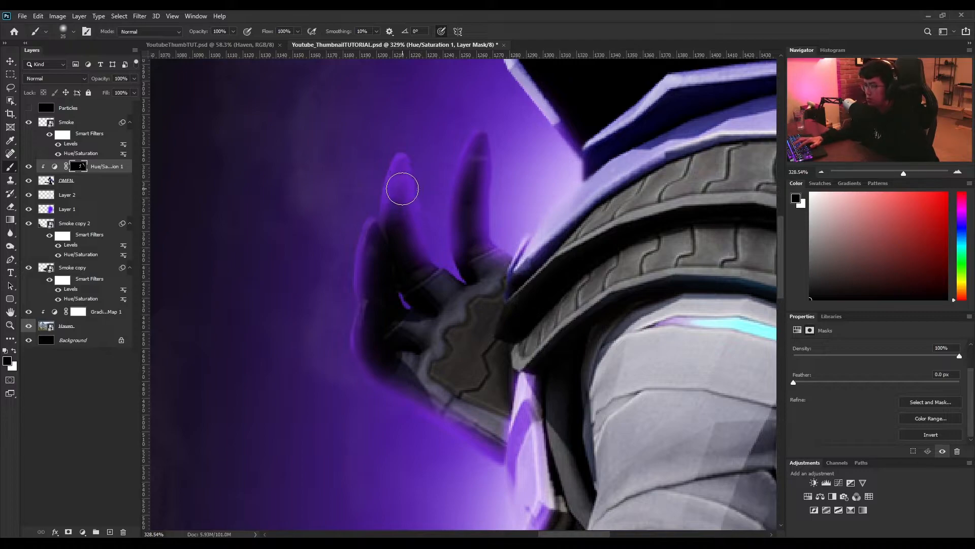
{"action": "left_click_drag", "start_coordinate": [400, 182], "coordinate": [411, 252]}
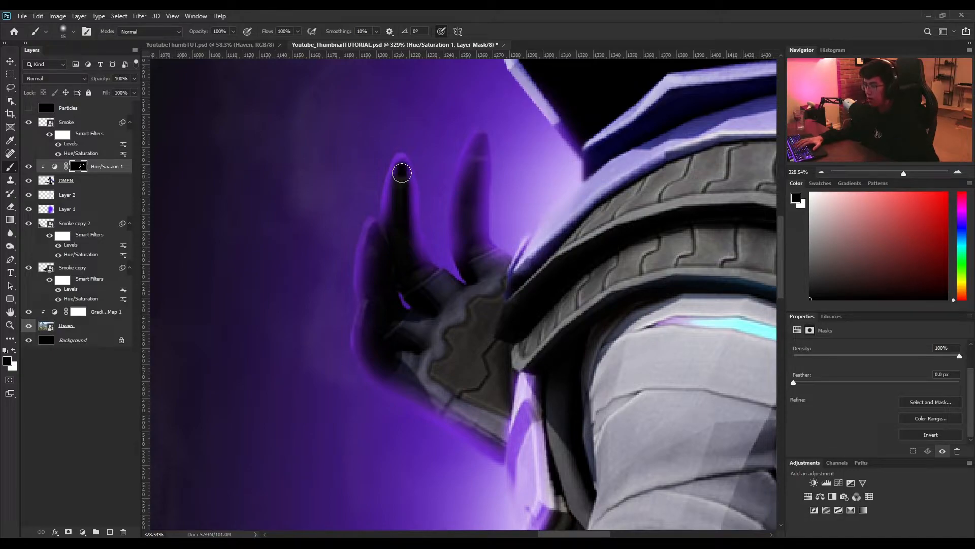
Paint black on the Hue/Saturation mask to darken the inside of the raised hand's other finger.
{"action": "key", "text": "bracketright"}
{"action": "mouse_move", "coordinate": [471, 169]}
{"action": "left_mouse_down"}
{"action": "mouse_move", "coordinate": [463, 203]}
{"action": "mouse_move", "coordinate": [476, 164]}
{"action": "mouse_move", "coordinate": [487, 290]}
{"action": "mouse_move", "coordinate": [480, 152]}
{"action": "left_mouse_up"}
{"action": "key", "text": "bracketleft"}
{"action": "scroll", "coordinate": [505, 369], "scroll_direction": "down", "scroll_amount": 5}
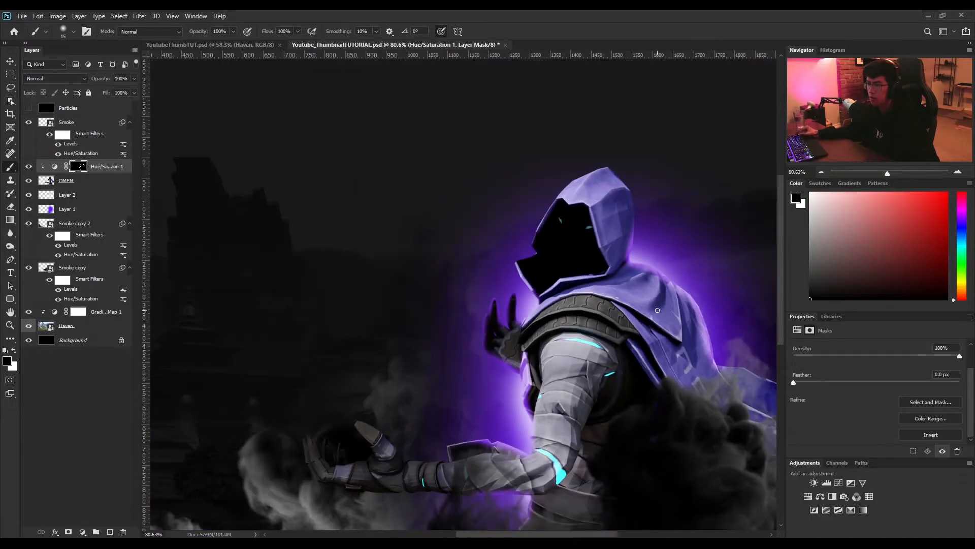
{"action": "scroll", "coordinate": [619, 319], "scroll_direction": "down", "scroll_amount": 1}
{"action": "scroll", "coordinate": [566, 442], "scroll_direction": "up", "scroll_amount": 1}
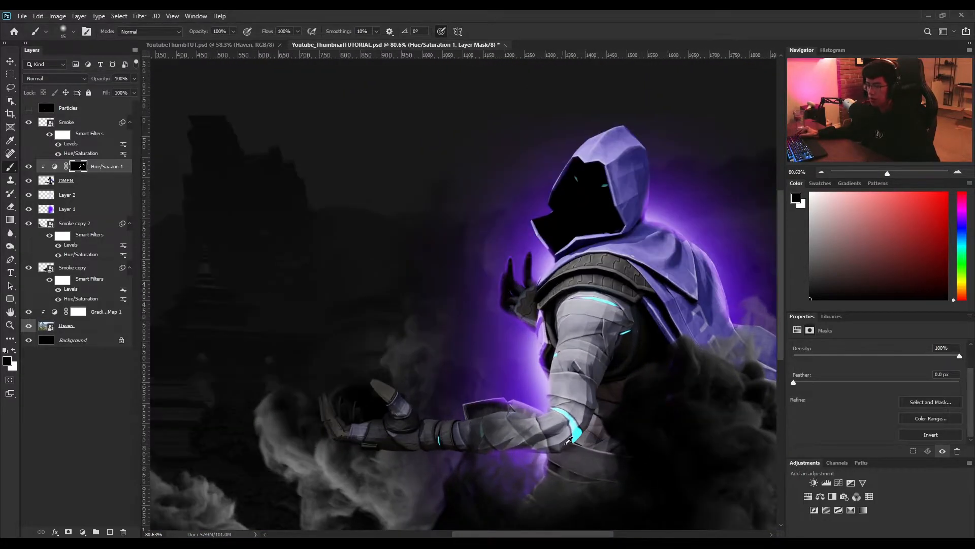
Soften the OMEN layer's edges with the Blur tool along the front collar and where the hood meets the shoulder.
{"action": "scroll", "coordinate": [644, 229], "scroll_direction": "up", "scroll_amount": 3}
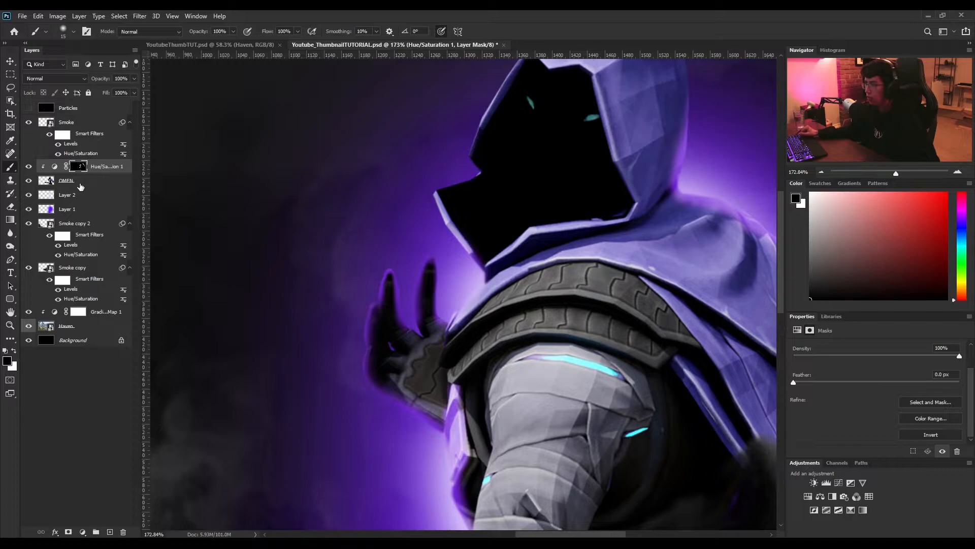
{"action": "right_click", "coordinate": [81, 187]}
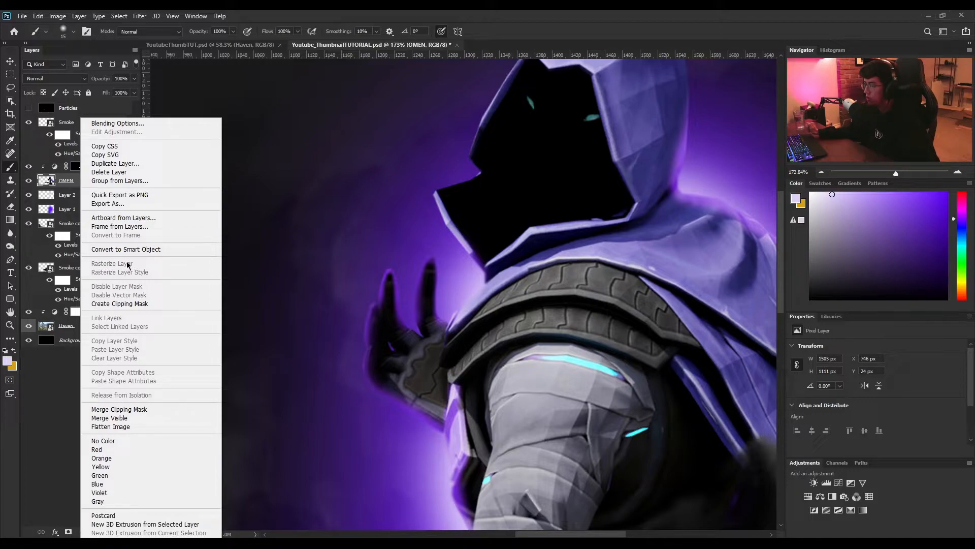
{"action": "left_click", "coordinate": [10, 236]}
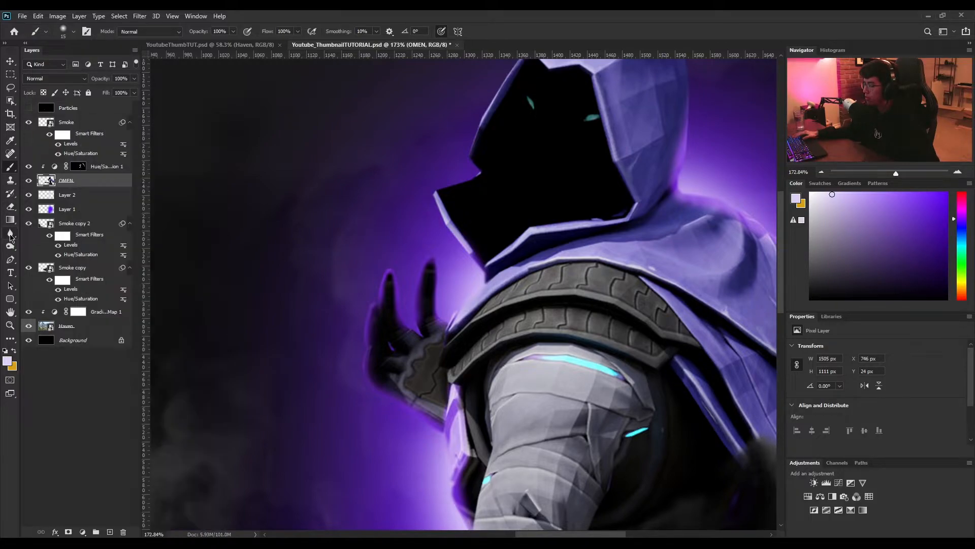
{"action": "left_click", "coordinate": [10, 232]}
{"action": "scroll", "coordinate": [468, 279], "scroll_direction": "up", "scroll_amount": 5}
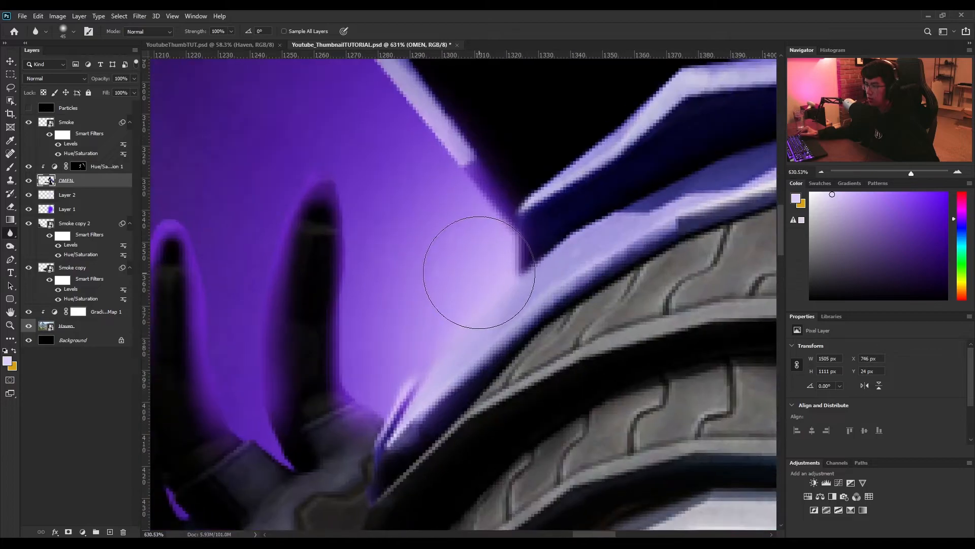
{"action": "scroll", "coordinate": [450, 290], "scroll_direction": "down", "scroll_amount": 6}
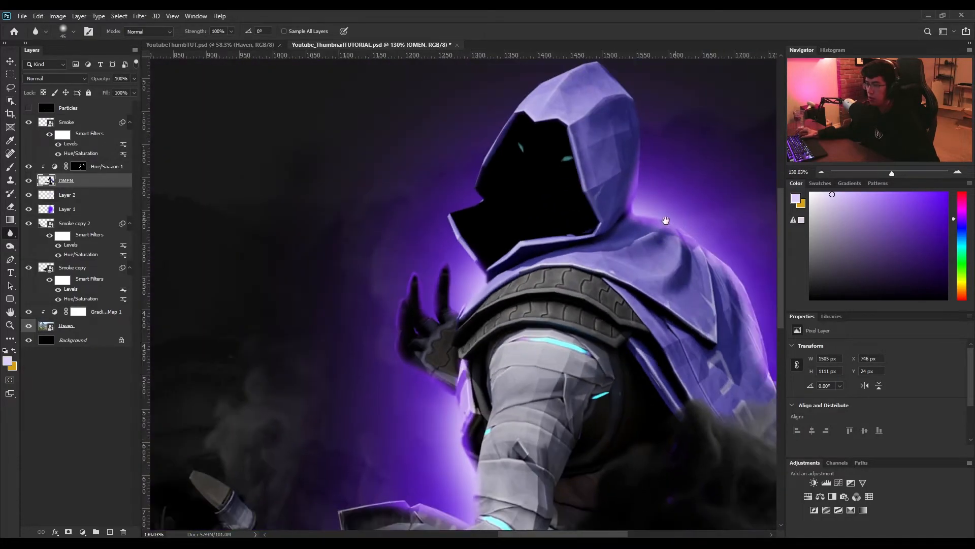
{"action": "scroll", "coordinate": [498, 204], "scroll_direction": "up", "scroll_amount": 4}
{"action": "scroll", "coordinate": [499, 204], "scroll_direction": "down", "scroll_amount": 3}
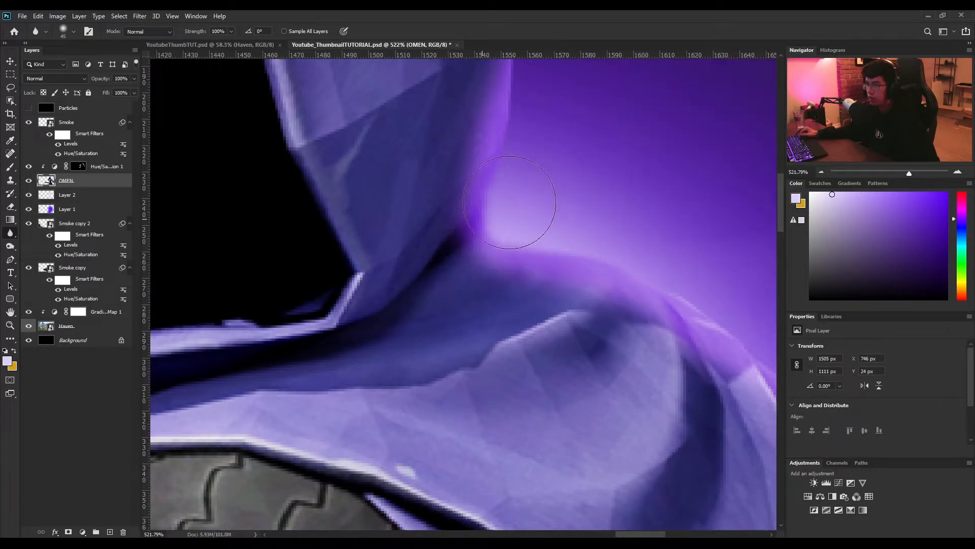
{"action": "scroll", "coordinate": [511, 226], "scroll_direction": "down", "scroll_amount": 2}
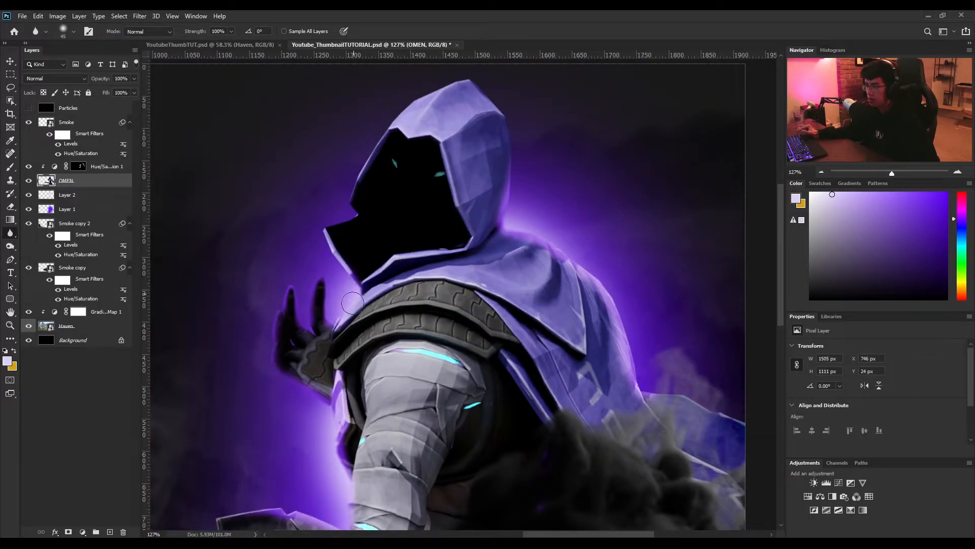
Blur the OMEN layer's hard edges along the front of the chest and the back shoulder of the cloak.
{"action": "scroll", "coordinate": [319, 424], "scroll_direction": "up", "scroll_amount": 5}
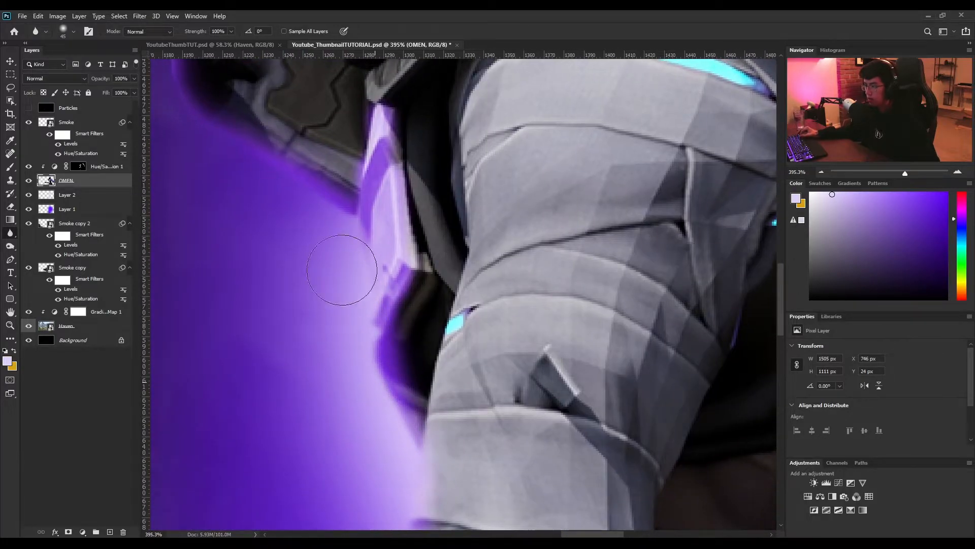
{"action": "scroll", "coordinate": [360, 409], "scroll_direction": "down", "scroll_amount": 4}
{"action": "scroll", "coordinate": [359, 409], "scroll_direction": "down", "scroll_amount": 3}
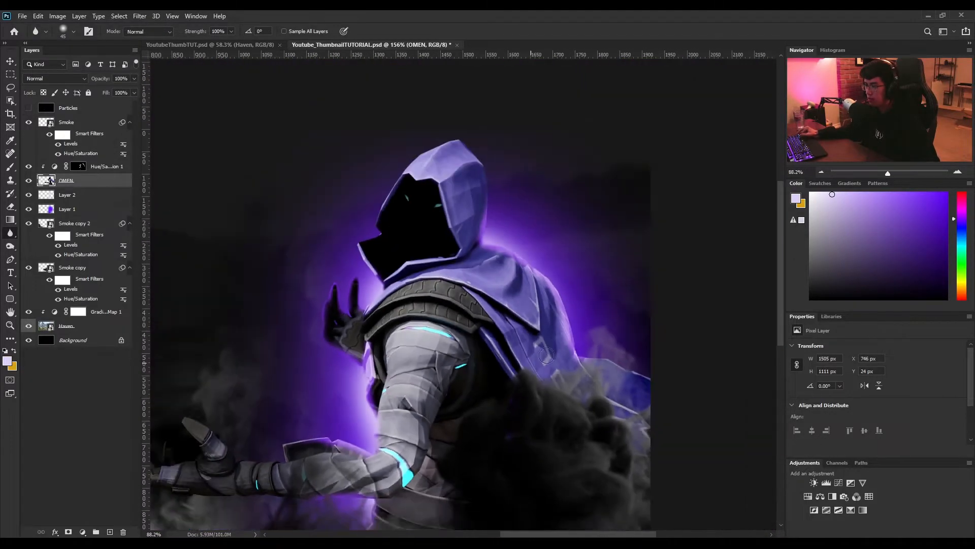
{"action": "scroll", "coordinate": [571, 318], "scroll_direction": "up", "scroll_amount": 6}
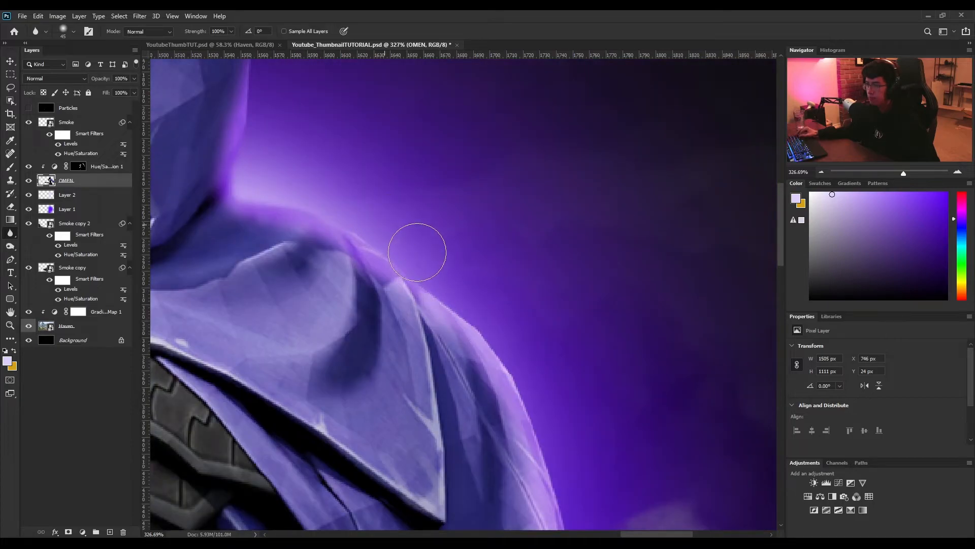
{"action": "scroll", "coordinate": [305, 185], "scroll_direction": "down", "scroll_amount": 4}
{"action": "scroll", "coordinate": [305, 186], "scroll_direction": "up", "scroll_amount": 2}
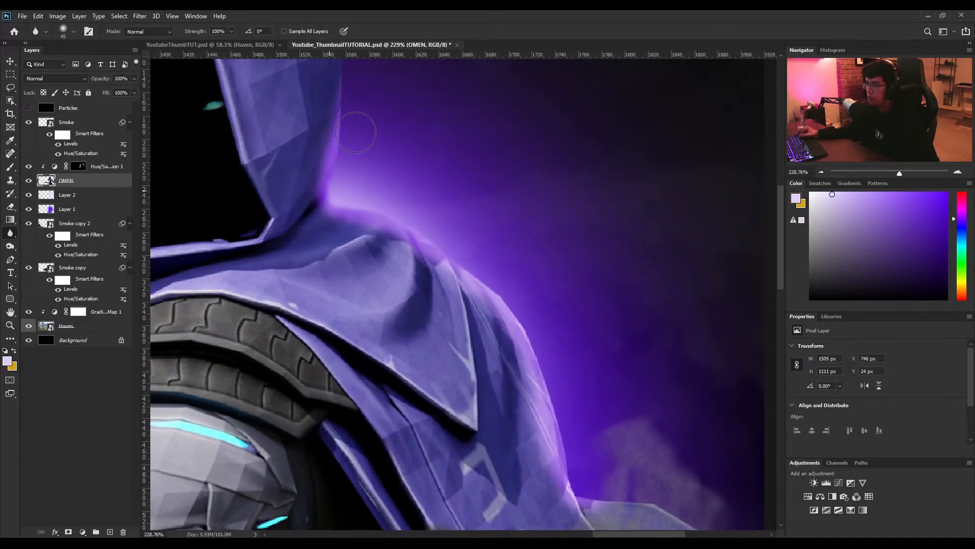
{"action": "scroll", "coordinate": [305, 186], "scroll_direction": "down", "scroll_amount": 5}
{"action": "scroll", "coordinate": [404, 207], "scroll_direction": "up", "scroll_amount": 1}
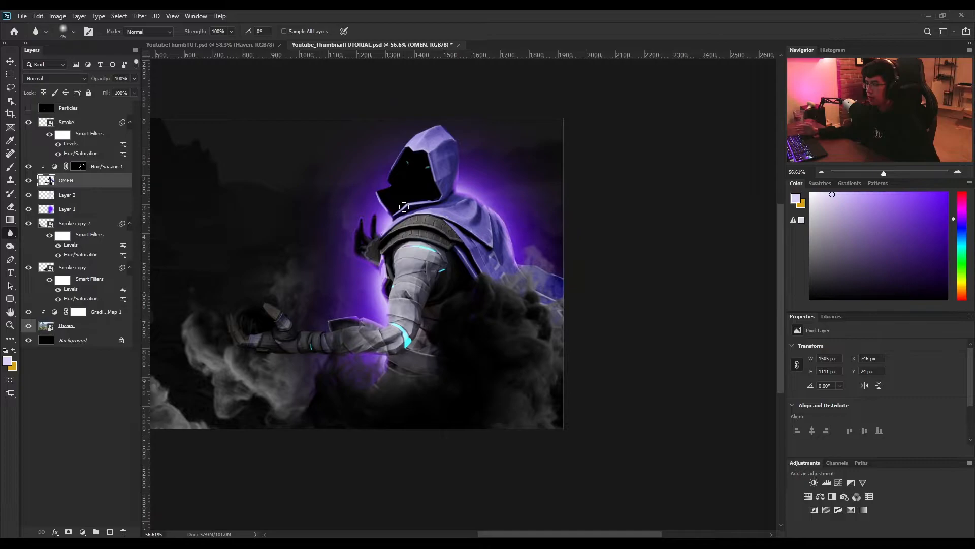
Add a Curves adjustment above the Hue/Saturation layer, clip it to OMEN, and lower its white point output to 128.
{"action": "left_click", "coordinate": [91, 168]}
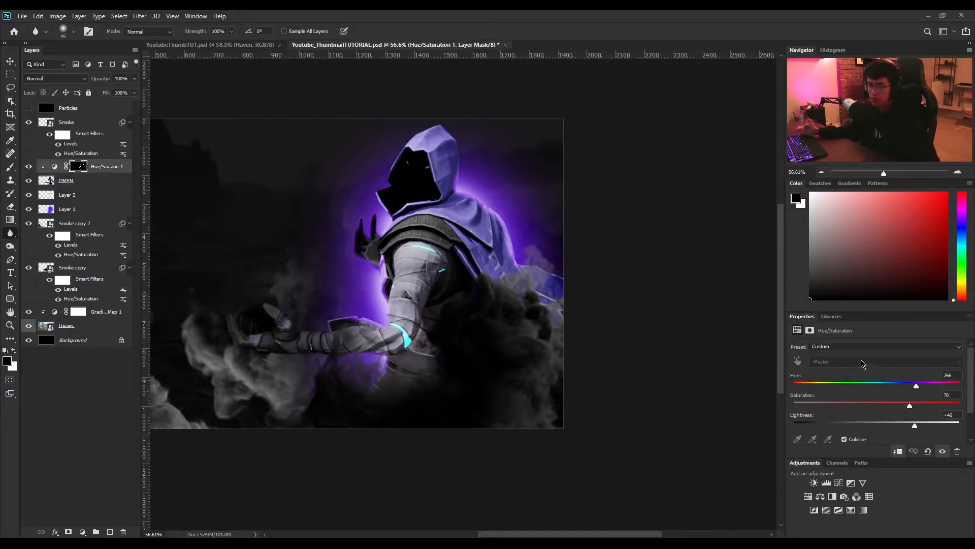
{"action": "left_click", "coordinate": [839, 483]}
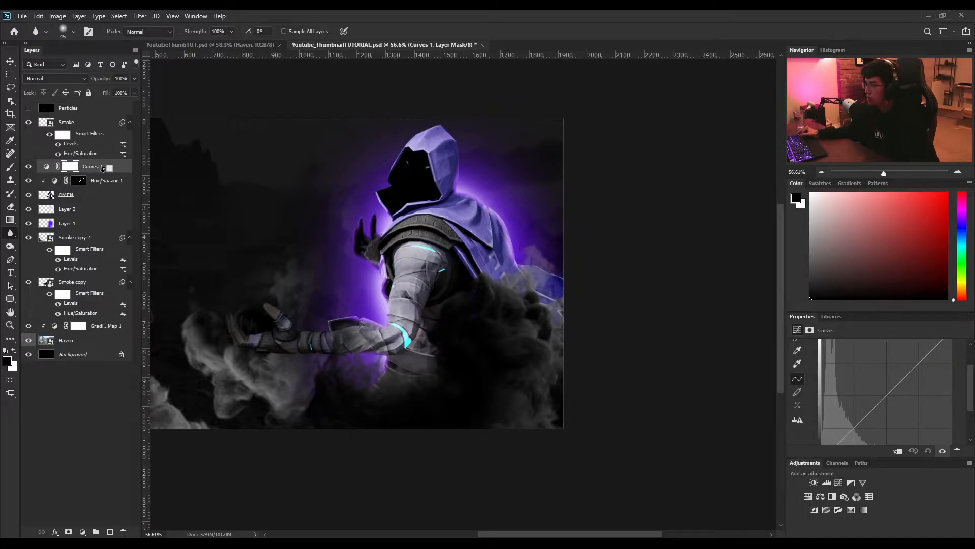
{"action": "left_click", "coordinate": [102, 168], "text": "alt"}
{"action": "scroll", "coordinate": [935, 358], "scroll_direction": "up", "scroll_amount": 1}
{"action": "scroll", "coordinate": [948, 366], "scroll_direction": "up", "scroll_amount": 1}
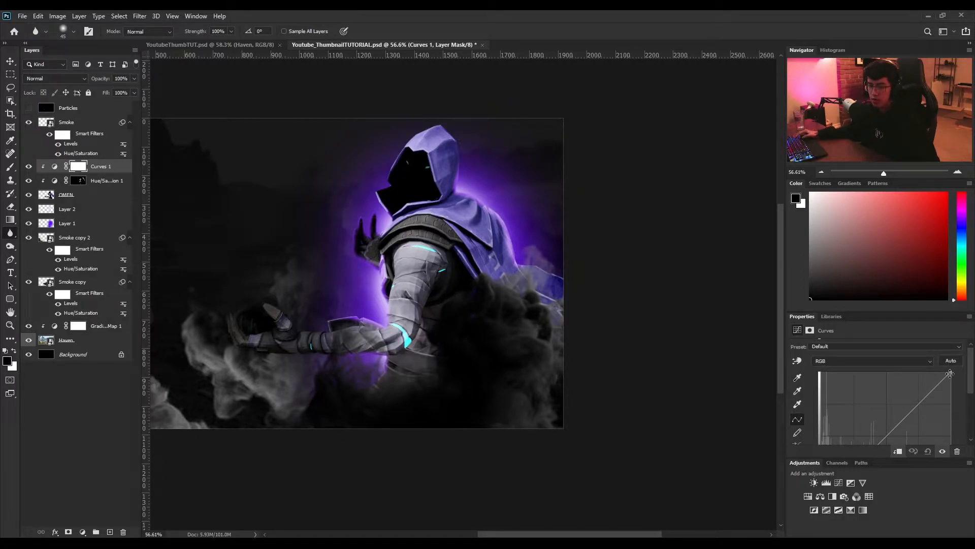
{"action": "left_click_drag", "start_coordinate": [950, 375], "coordinate": [952, 435]}
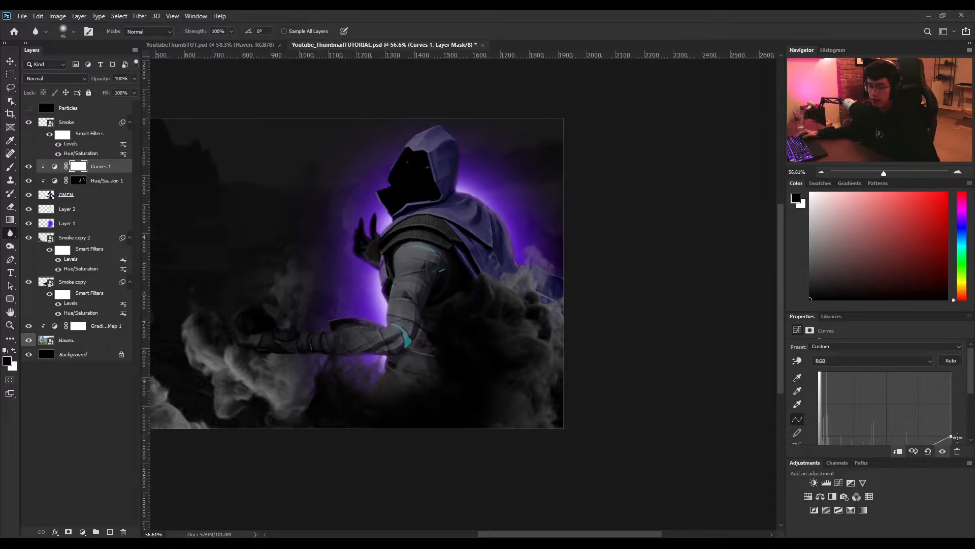
{"action": "scroll", "coordinate": [959, 437], "scroll_direction": "down", "scroll_amount": 2}
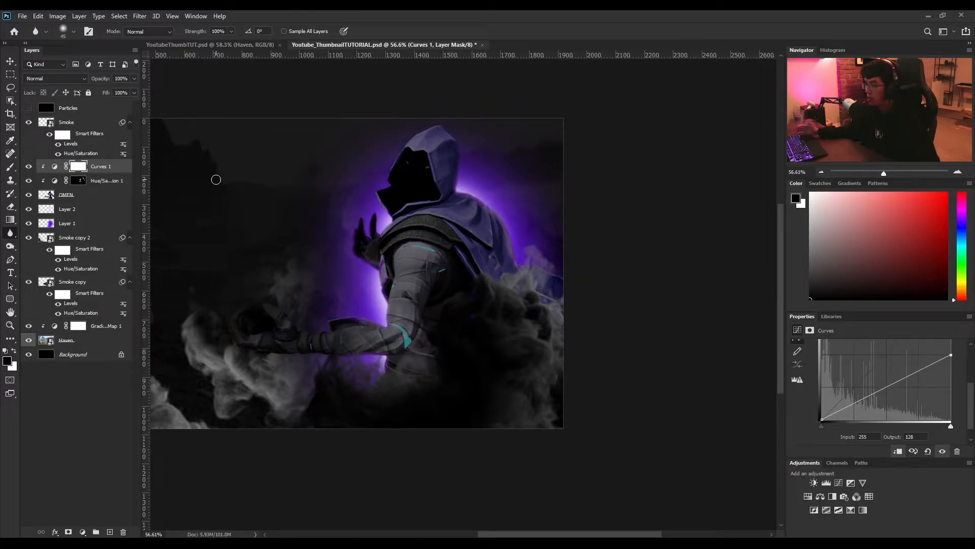
{"action": "scroll", "coordinate": [216, 180], "scroll_direction": "up", "scroll_amount": 2}
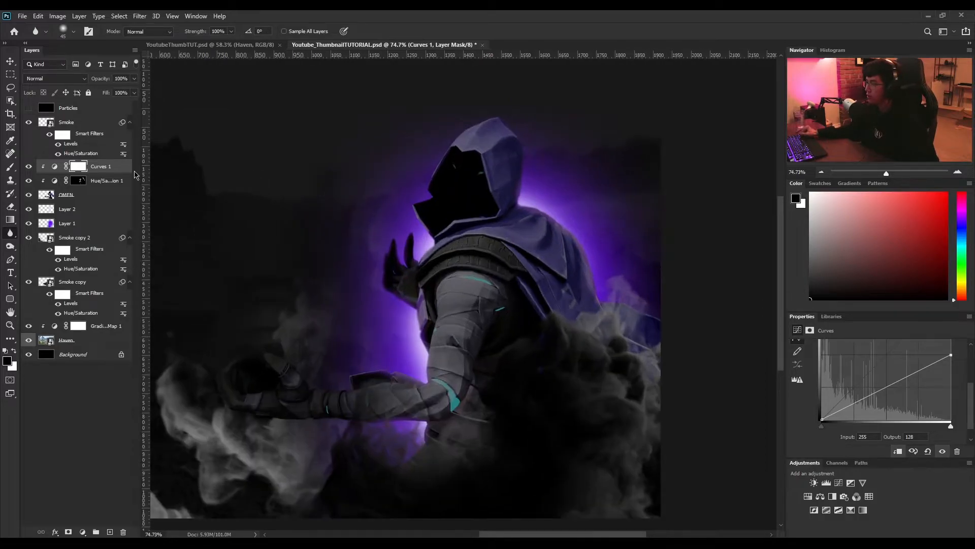
Invert the Curves layer mask to hide the darkening.
{"action": "left_click", "coordinate": [78, 170]}
{"action": "scroll", "coordinate": [892, 396], "scroll_direction": "down", "scroll_amount": 2}
{"action": "left_click", "coordinate": [932, 435]}
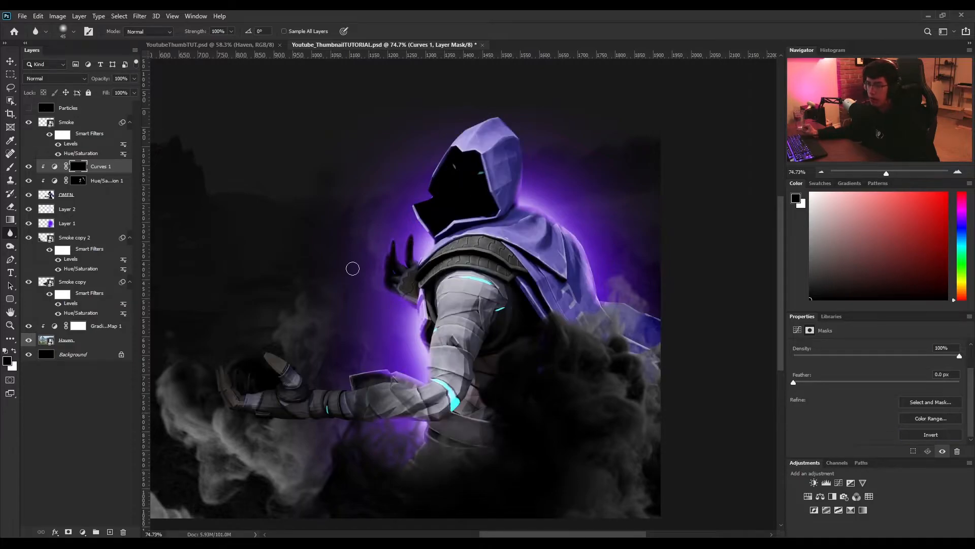
Paint white on the Curves mask with a soft 150 px brush to darken the upper arm, elbow and torso.
{"action": "key", "text": "x"}
{"action": "key", "text": "b"}
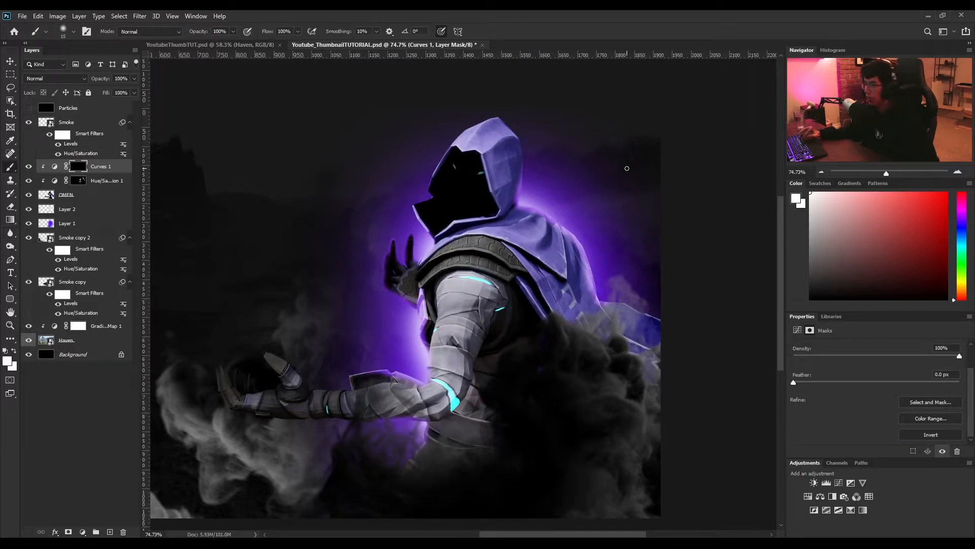
{"action": "key", "text": "bracketright"}
{"action": "key", "text": "bracketright"}
{"action": "key", "text": "bracketright"}
{"action": "key", "text": "bracketright"}
{"action": "key", "text": "bracketright"}
{"action": "key", "text": "bracketright"}
{"action": "key", "text": "bracketright"}
{"action": "key", "text": "bracketright"}
{"action": "key", "text": "bracketright"}
{"action": "key", "text": "bracketright"}
{"action": "key", "text": "bracketright"}
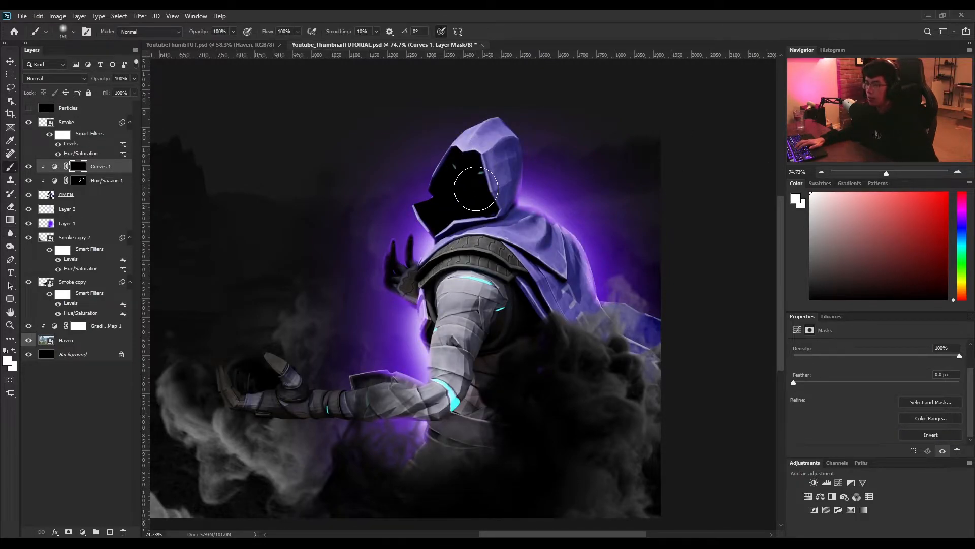
{"action": "key", "text": "bracketleft"}
{"action": "key", "text": "bracketleft"}
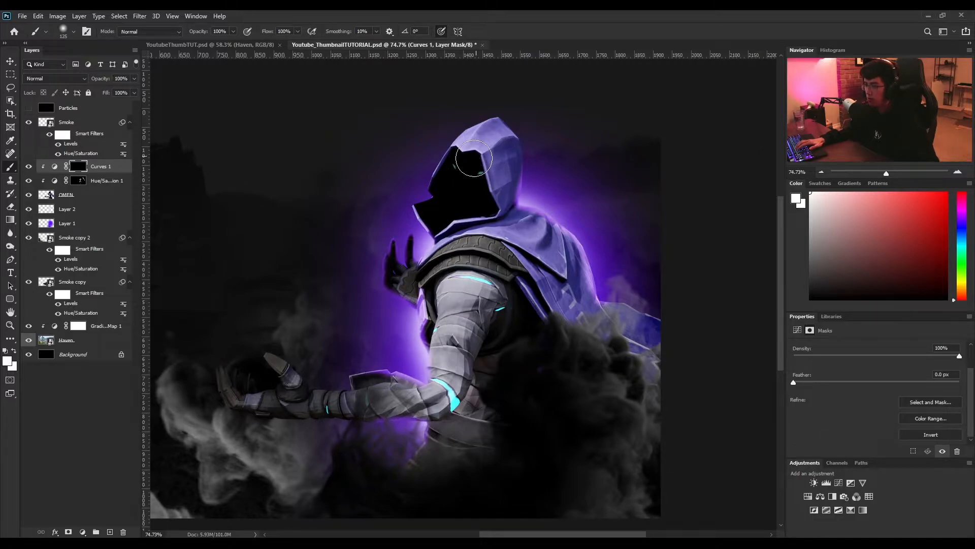
{"action": "key", "text": "bracketright"}
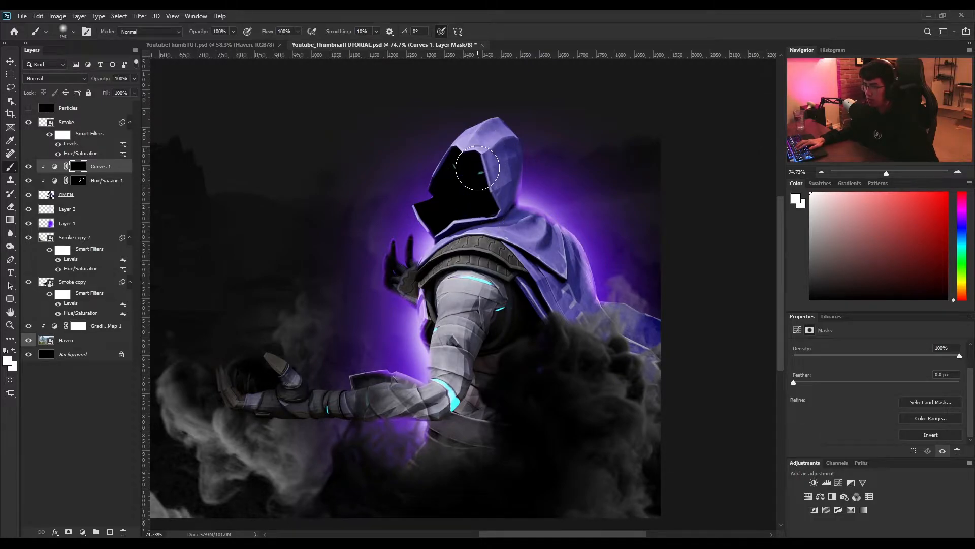
{"action": "mouse_move", "coordinate": [465, 336]}
{"action": "left_mouse_down"}
{"action": "mouse_move", "coordinate": [482, 315]}
{"action": "mouse_move", "coordinate": [479, 152]}
{"action": "mouse_move", "coordinate": [493, 249]}
{"action": "mouse_move", "coordinate": [489, 164]}
{"action": "mouse_move", "coordinate": [523, 305]}
{"action": "mouse_move", "coordinate": [510, 259]}
{"action": "mouse_move", "coordinate": [563, 325]}
{"action": "mouse_move", "coordinate": [531, 264]}
{"action": "mouse_move", "coordinate": [531, 385]}
{"action": "mouse_move", "coordinate": [489, 339]}
{"action": "mouse_move", "coordinate": [468, 332]}
{"action": "mouse_move", "coordinate": [453, 459]}
{"action": "left_mouse_up"}
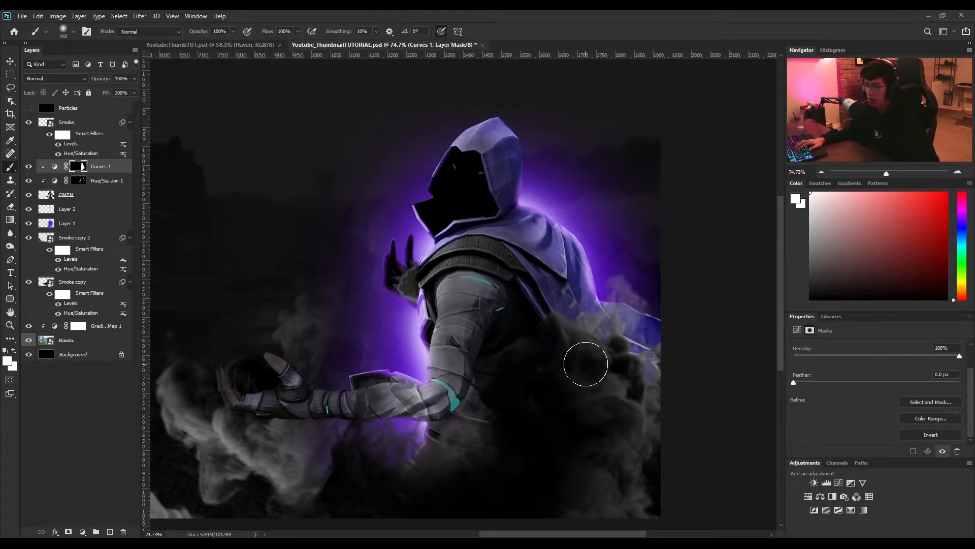
Paint white on the Curves mask along the underside of the outstretched hand and forearm, with the brush reduced to 80 px.
{"action": "key", "text": "bracketleft"}
{"action": "key", "text": "bracketleft"}
{"action": "key", "text": "bracketleft"}
{"action": "key", "text": "bracketleft"}
{"action": "key", "text": "bracketleft"}
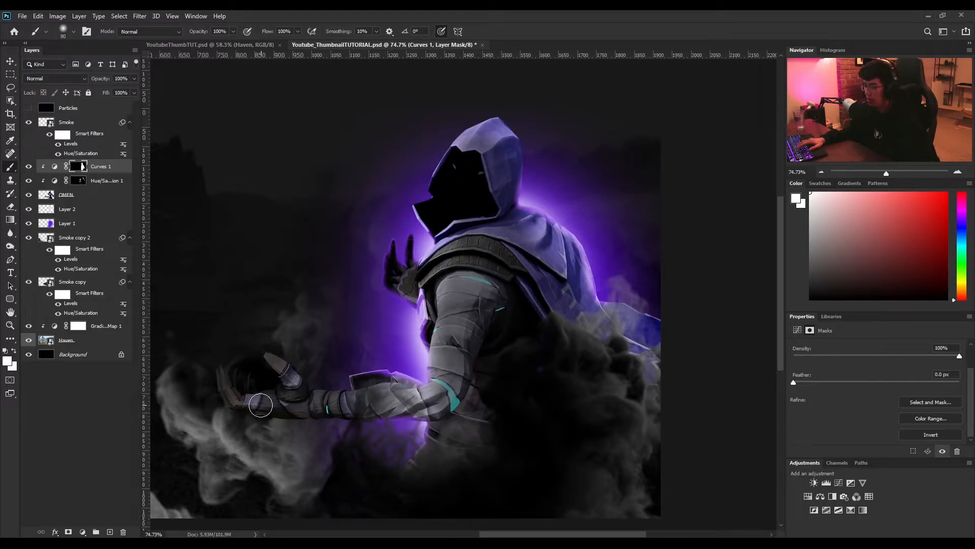
{"action": "mouse_move", "coordinate": [257, 402]}
{"action": "left_mouse_down"}
{"action": "mouse_move", "coordinate": [467, 390]}
{"action": "mouse_move", "coordinate": [397, 409]}
{"action": "mouse_move", "coordinate": [459, 403]}
{"action": "mouse_move", "coordinate": [392, 401]}
{"action": "mouse_move", "coordinate": [445, 398]}
{"action": "left_mouse_up"}
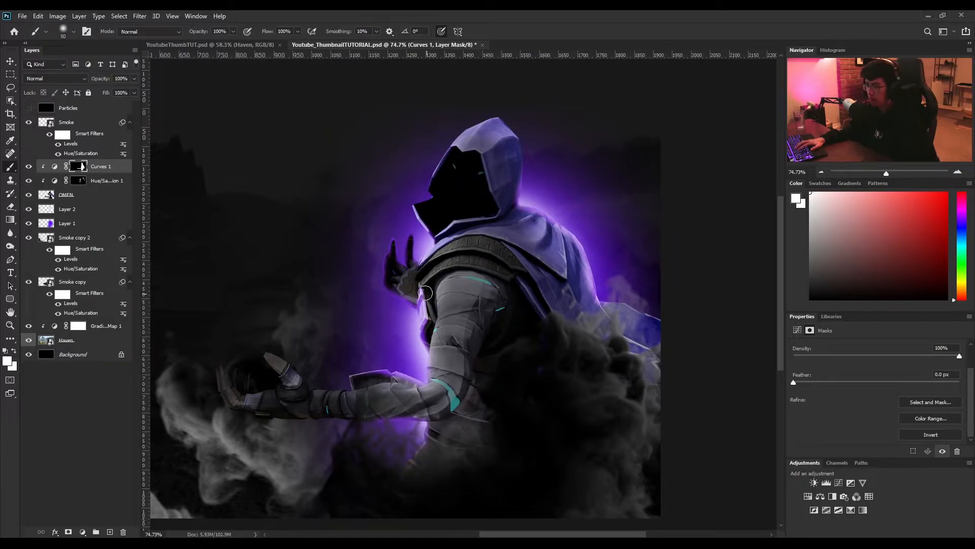
Darken the shoulder armour and the outstretched hand on the Curves mask, enlarging the brush to 150 px.
{"action": "key", "text": "bracketright"}
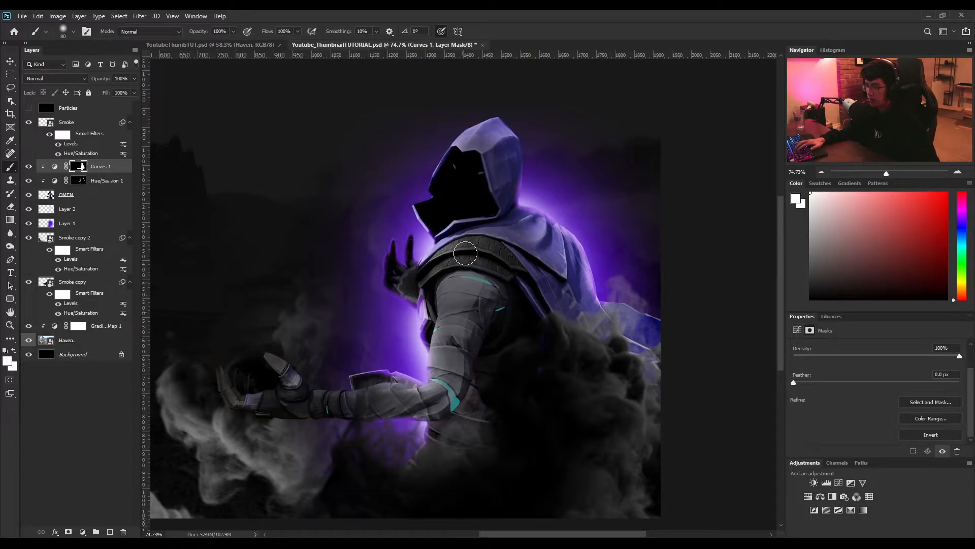
{"action": "key", "text": "bracketright"}
{"action": "key", "text": "bracketright"}
{"action": "key", "text": "bracketright"}
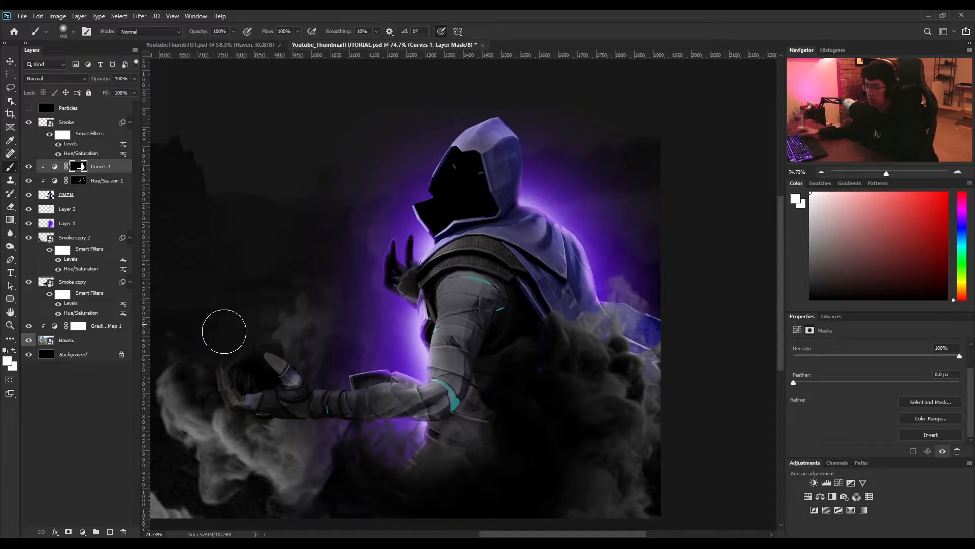
{"action": "scroll", "coordinate": [234, 386], "scroll_direction": "up", "scroll_amount": 2}
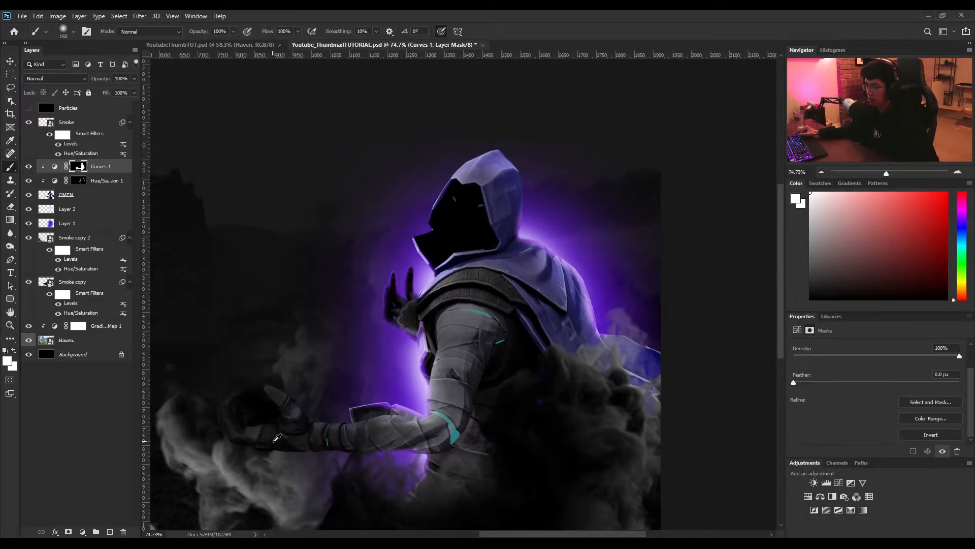
Refine the shading on the Curves mask over the forearm and upper arm with an 80 px brush.
{"action": "scroll", "coordinate": [274, 450], "scroll_direction": "up", "scroll_amount": 3}
{"action": "key", "text": "bracketleft"}
{"action": "key", "text": "bracketleft"}
{"action": "key", "text": "bracketleft"}
{"action": "key", "text": "bracketleft"}
{"action": "mouse_move", "coordinate": [444, 431]}
{"action": "left_mouse_down"}
{"action": "mouse_move", "coordinate": [545, 434]}
{"action": "mouse_move", "coordinate": [564, 335]}
{"action": "left_mouse_up"}
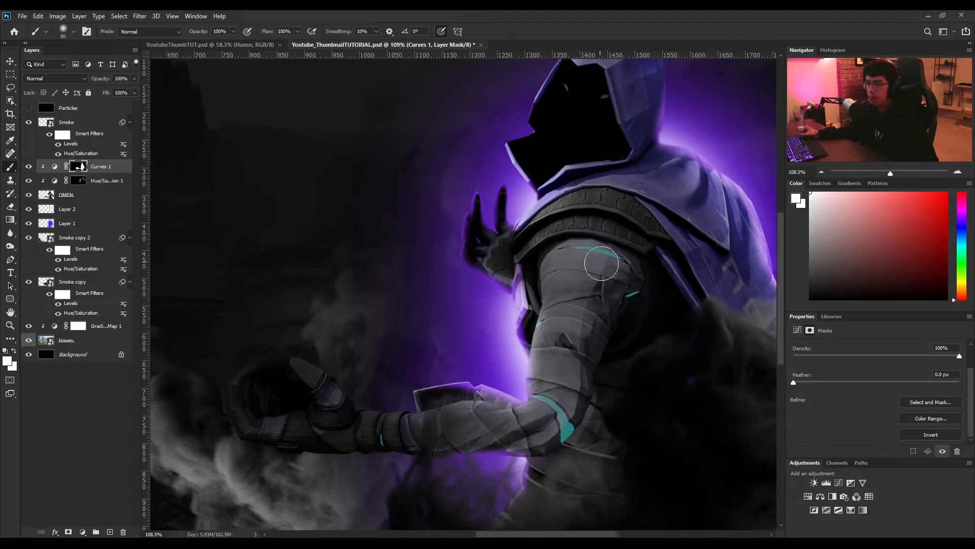
Toggle the Curves 1 layer's visibility repeatedly to compare Omen with and without the shading.
{"action": "scroll", "coordinate": [604, 263], "scroll_direction": "down", "scroll_amount": 5}
{"action": "left_click_drag", "start_coordinate": [512, 240], "coordinate": [330, 234]}
{"action": "left_click", "coordinate": [29, 167]}
{"action": "left_click", "coordinate": [29, 167]}
{"action": "left_click", "coordinate": [29, 167]}
{"action": "left_click", "coordinate": [29, 168]}
{"action": "left_click", "coordinate": [29, 167]}
{"action": "left_click", "coordinate": [29, 168]}
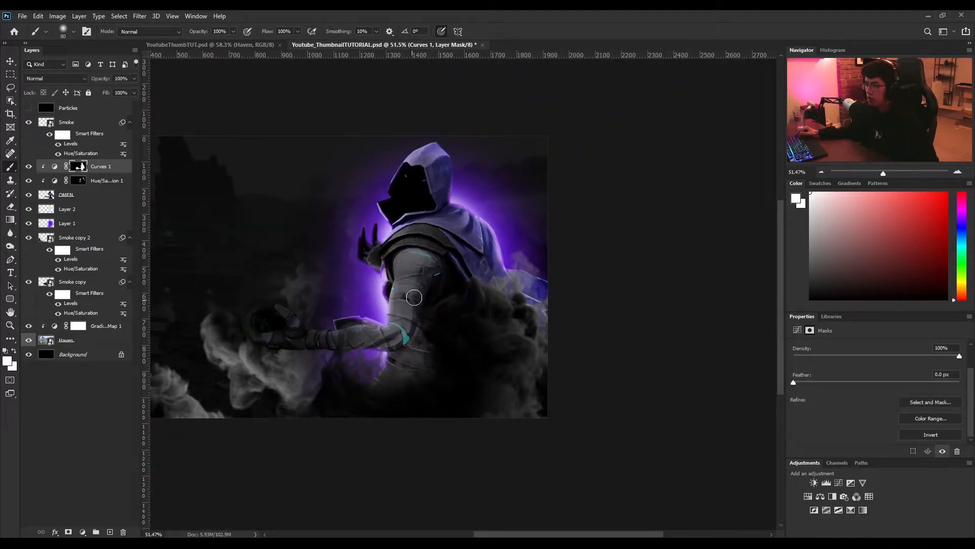
Show the Particles layer, select it with the Move tool and inspect the particles up close.
{"action": "left_click_drag", "start_coordinate": [306, 282], "coordinate": [381, 282]}
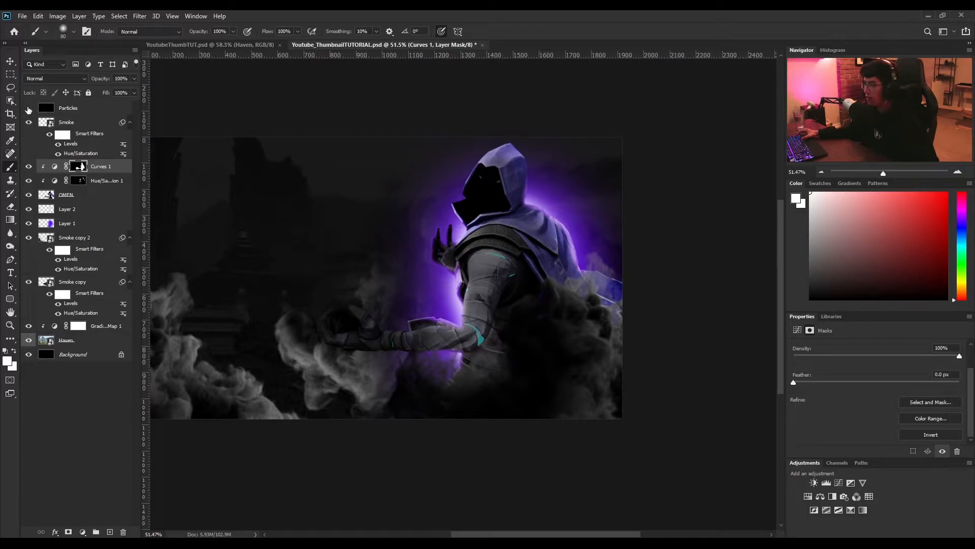
{"action": "left_click", "coordinate": [83, 110]}
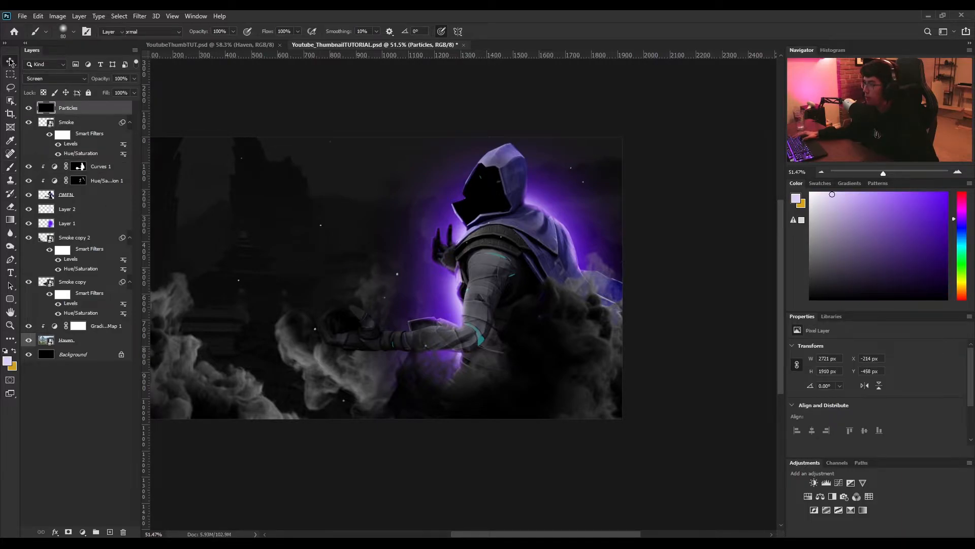
{"action": "left_click", "coordinate": [10, 61]}
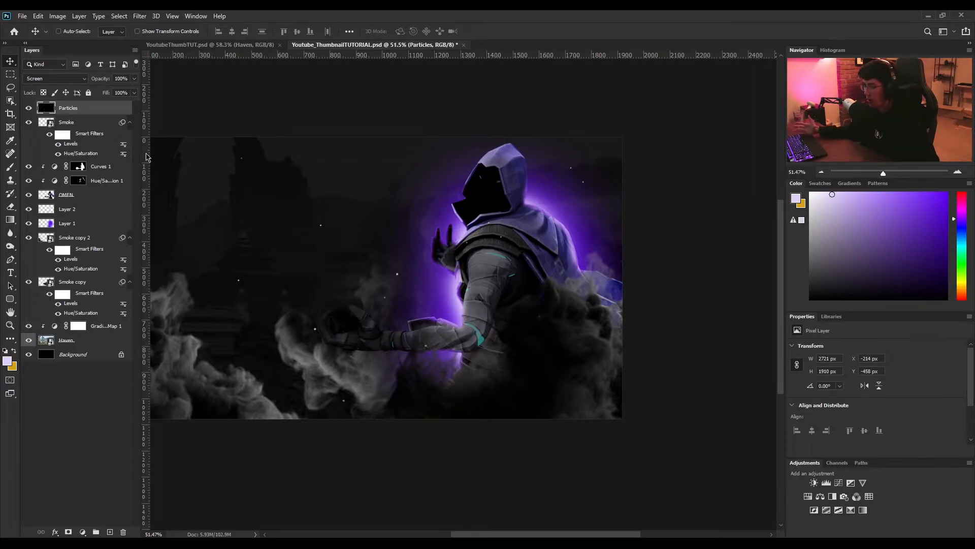
{"action": "scroll", "coordinate": [263, 262], "scroll_direction": "up", "scroll_amount": 10}
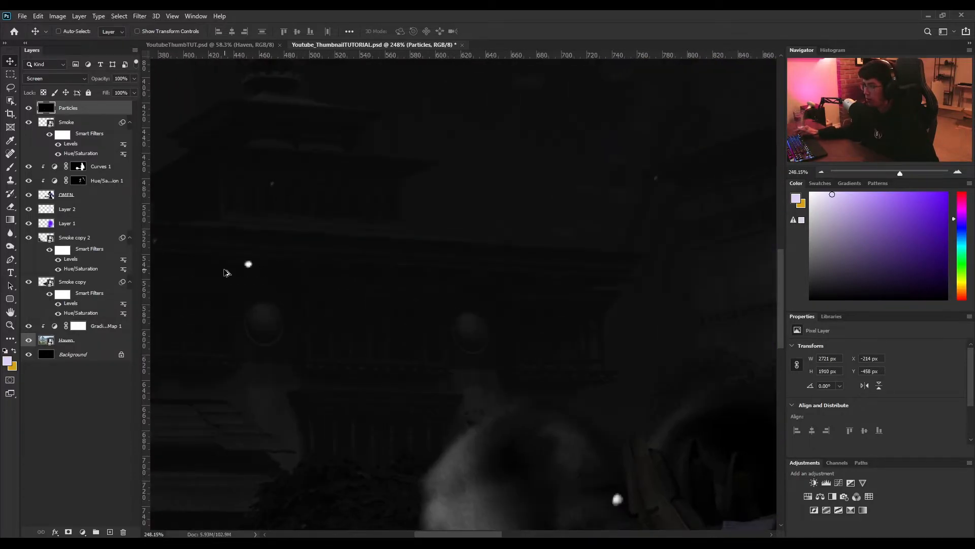
{"action": "scroll", "coordinate": [262, 261], "scroll_direction": "down", "scroll_amount": 10}
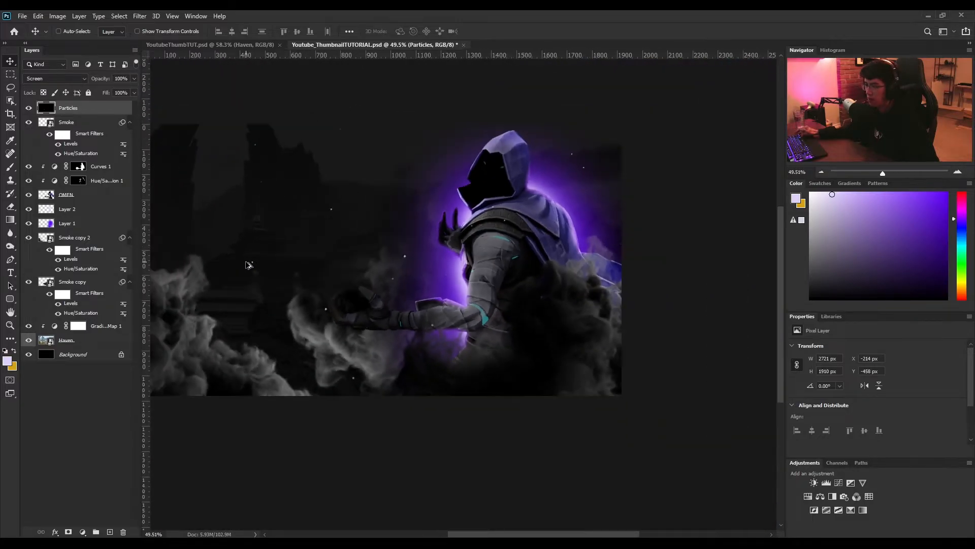
{"action": "scroll", "coordinate": [348, 254], "scroll_direction": "down", "scroll_amount": 1}
Compare blend modes on the Particles layer, set it to Screen and shift the particles slightly left across the canvas.
{"action": "left_click", "coordinate": [53, 78]}
{"action": "left_click", "coordinate": [51, 87]}
{"action": "left_click", "coordinate": [53, 78]}
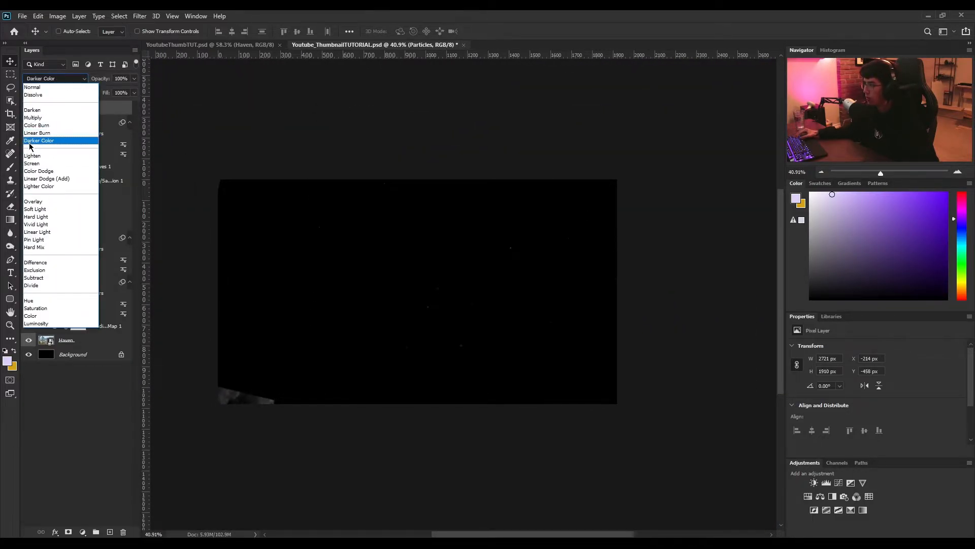
{"action": "left_click", "coordinate": [49, 166]}
{"action": "left_click_drag", "start_coordinate": [443, 290], "coordinate": [432, 292]}
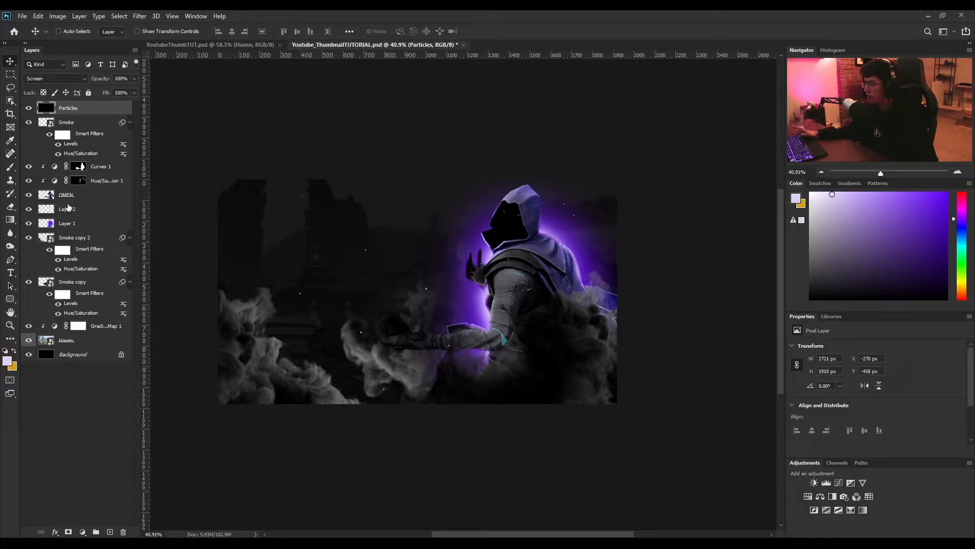
Create a new layer above Curves 1 and choose a vivid purple as the brush colour.
{"action": "left_click", "coordinate": [95, 168]}
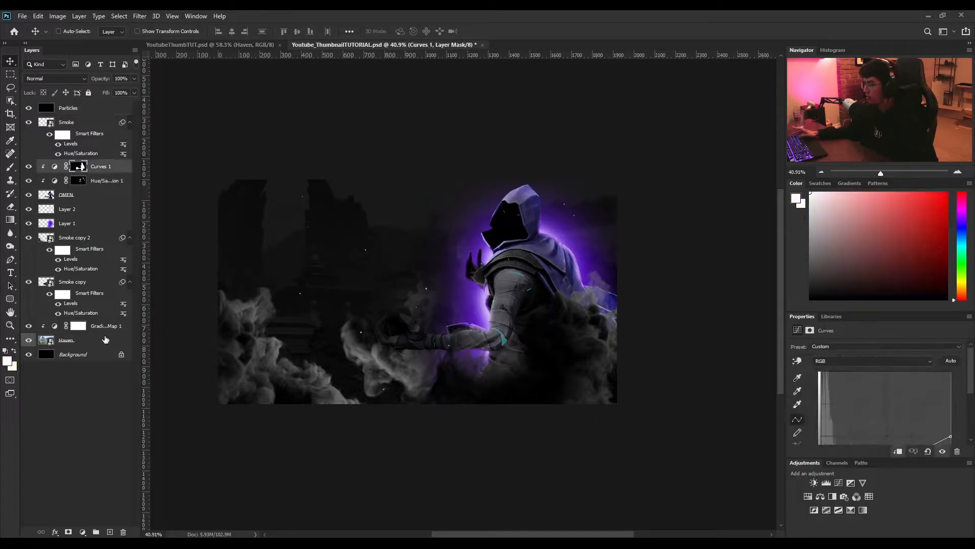
{"action": "left_click", "coordinate": [110, 531]}
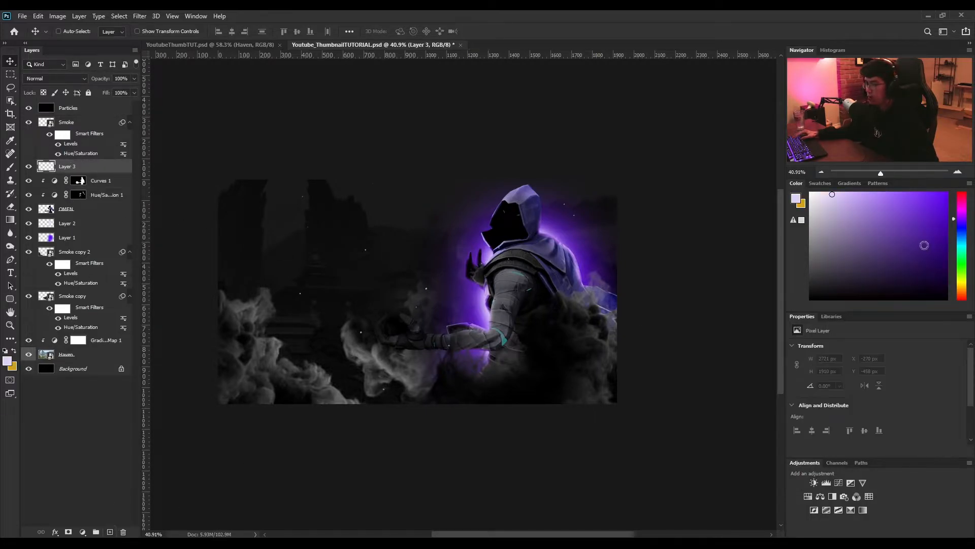
{"action": "left_click", "coordinate": [917, 196]}
{"action": "key", "text": "b"}
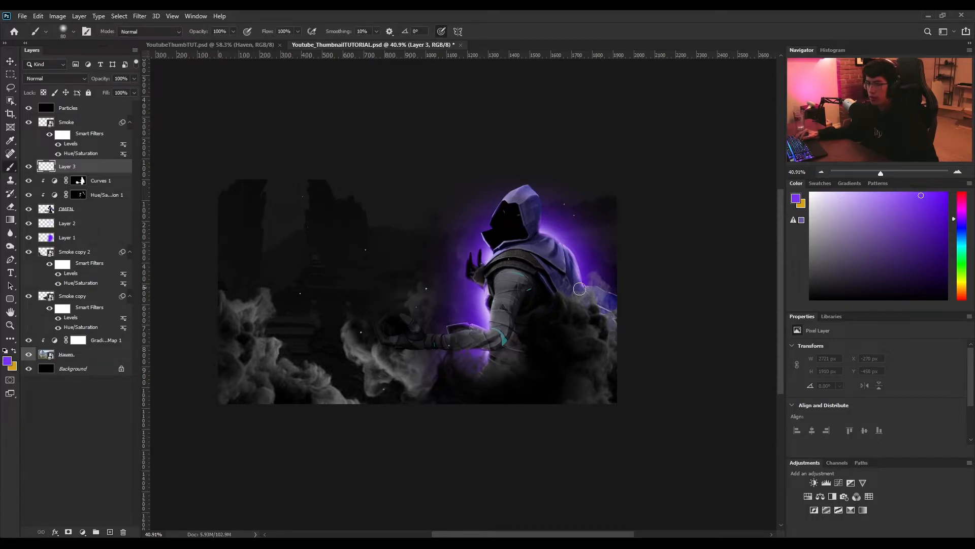
Paint a large purple glow over Omen and the area around him with a soft 700 px brush.
{"action": "key", "text": "bracketright"}
{"action": "key", "text": "bracketright"}
{"action": "key", "text": "bracketright"}
{"action": "key", "text": "bracketright"}
{"action": "key", "text": "bracketright"}
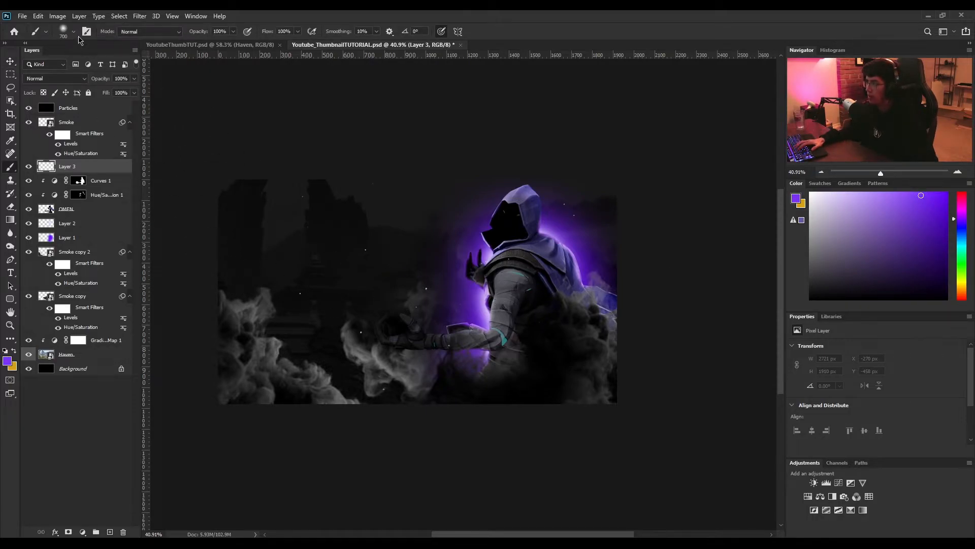
{"action": "left_click", "coordinate": [73, 32]}
{"action": "left_click", "coordinate": [74, 33]}
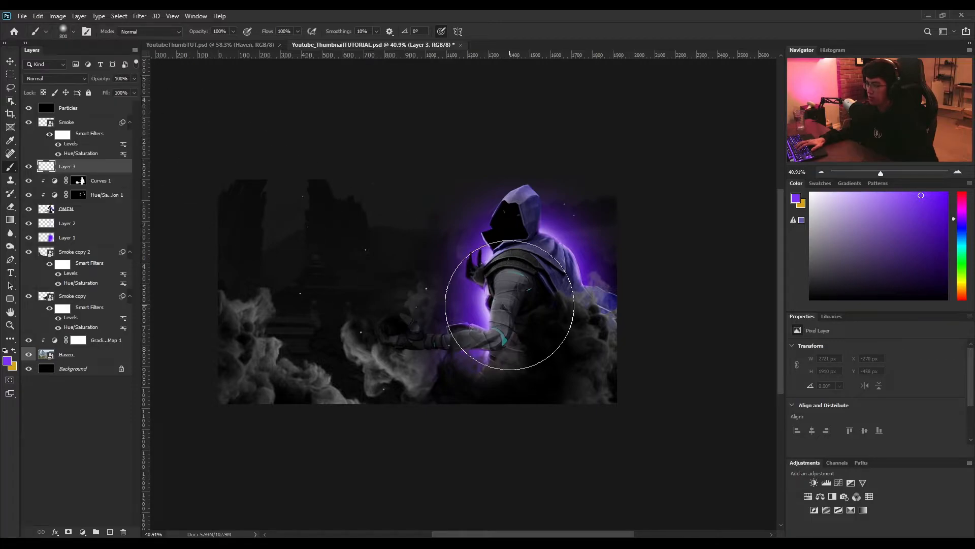
{"action": "scroll", "coordinate": [559, 249], "scroll_direction": "up", "scroll_amount": 3}
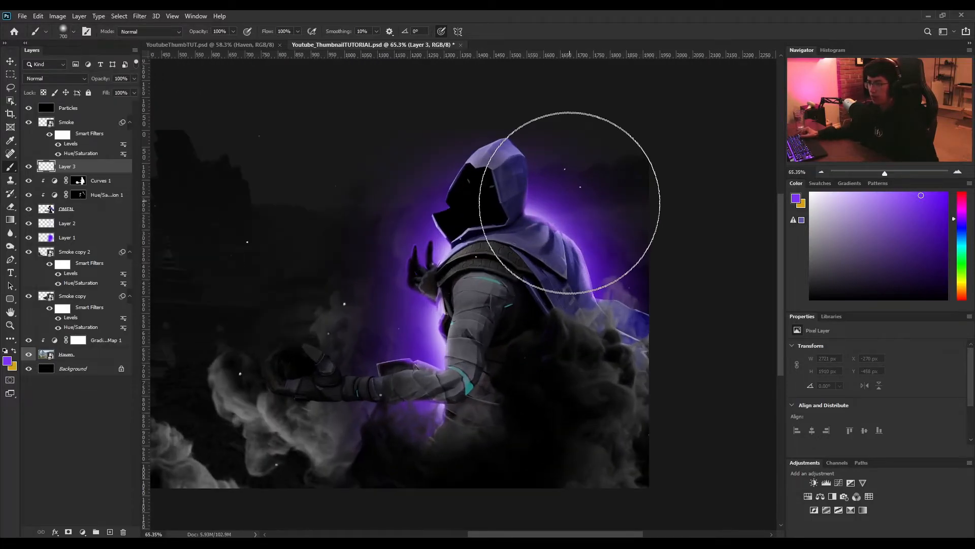
{"action": "mouse_move", "coordinate": [535, 171]}
{"action": "left_mouse_down"}
{"action": "mouse_move", "coordinate": [562, 185]}
{"action": "mouse_move", "coordinate": [544, 163]}
{"action": "mouse_move", "coordinate": [571, 207]}
{"action": "mouse_move", "coordinate": [505, 288]}
{"action": "mouse_move", "coordinate": [429, 316]}
{"action": "mouse_move", "coordinate": [429, 178]}
{"action": "mouse_move", "coordinate": [438, 425]}
{"action": "mouse_move", "coordinate": [429, 439]}
{"action": "left_mouse_up"}
Set the purple glow layer's blend mode to Screen and its opacity to 41%.
{"action": "left_click", "coordinate": [54, 78]}
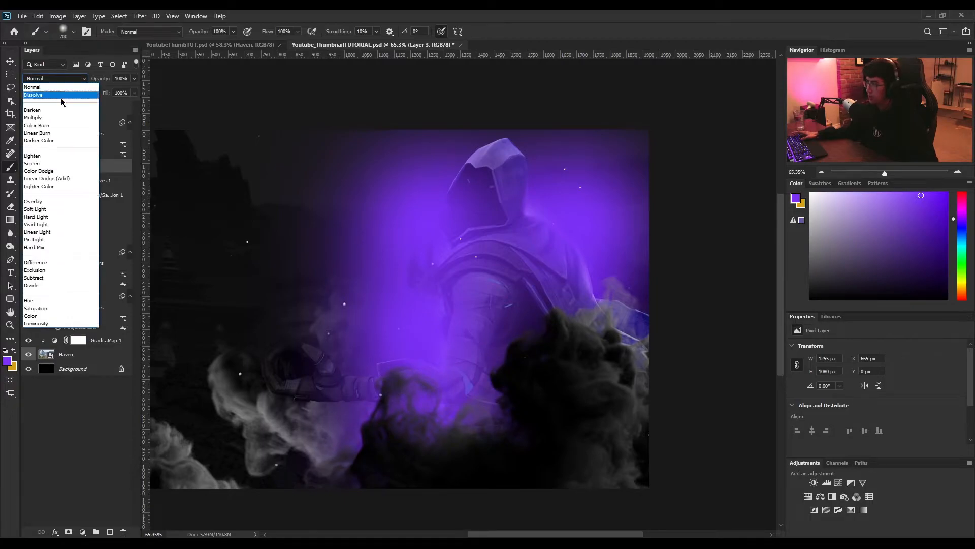
{"action": "left_click", "coordinate": [134, 93]}
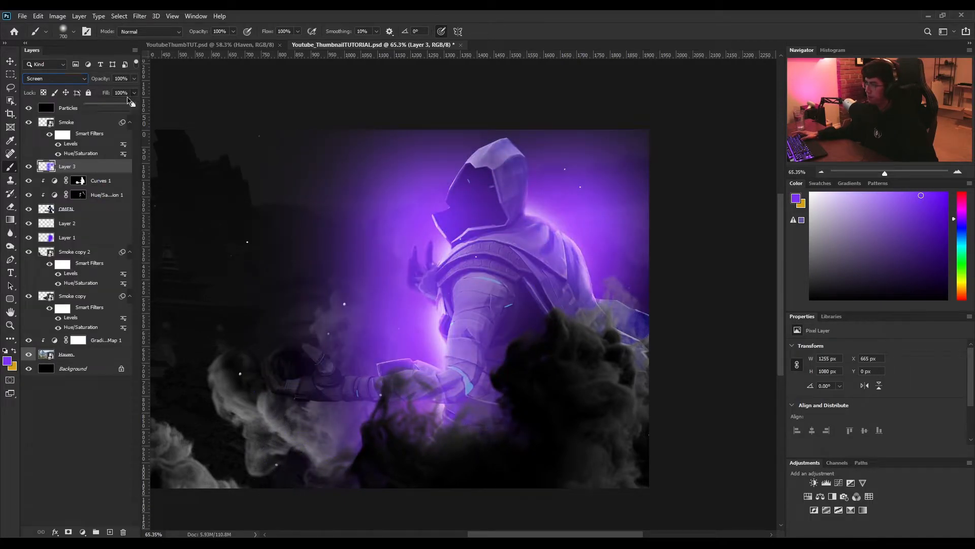
{"action": "left_click", "coordinate": [134, 79]}
{"action": "left_click_drag", "start_coordinate": [133, 90], "coordinate": [105, 92]}
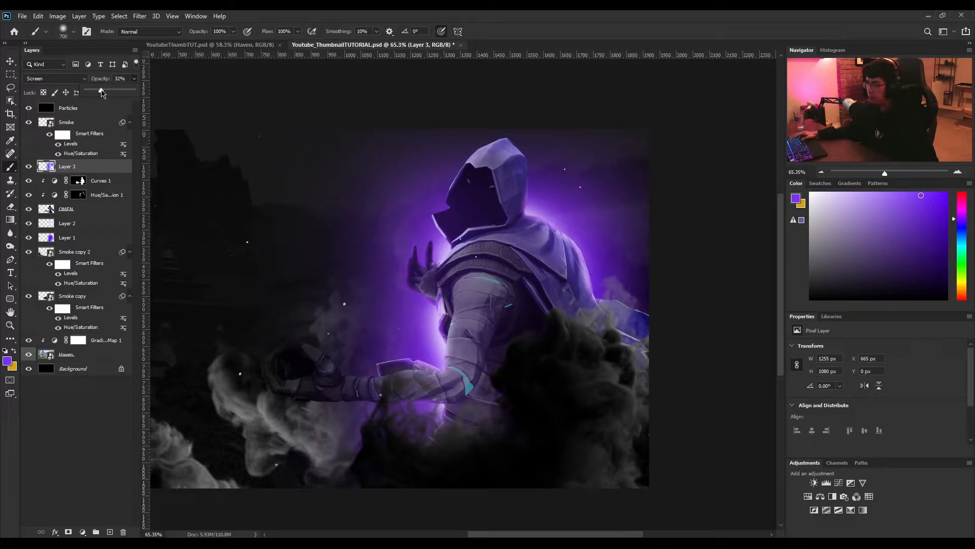
Erase the purple glow from Omen's hood, torso and arm with the eraser enlarged to 200 px.
{"action": "key", "text": "e"}
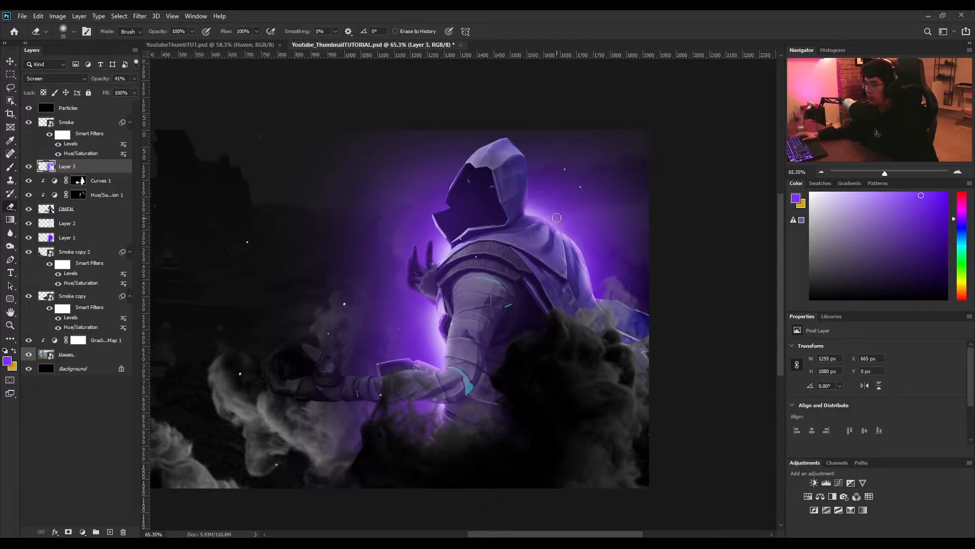
{"action": "key", "text": "bracketright"}
{"action": "key", "text": "bracketright"}
{"action": "key", "text": "bracketright"}
{"action": "key", "text": "bracketright"}
{"action": "key", "text": "bracketright"}
{"action": "key", "text": "bracketright"}
{"action": "key", "text": "bracketright"}
{"action": "key", "text": "bracketright"}
{"action": "key", "text": "bracketright"}
{"action": "key", "text": "bracketright"}
{"action": "key", "text": "bracketright"}
{"action": "key", "text": "bracketright"}
{"action": "mouse_move", "coordinate": [491, 179]}
{"action": "left_mouse_down"}
{"action": "mouse_move", "coordinate": [514, 324]}
{"action": "mouse_move", "coordinate": [503, 283]}
{"action": "mouse_move", "coordinate": [480, 355]}
{"action": "mouse_move", "coordinate": [502, 303]}
{"action": "mouse_move", "coordinate": [508, 364]}
{"action": "mouse_move", "coordinate": [513, 276]}
{"action": "mouse_move", "coordinate": [584, 364]}
{"action": "mouse_move", "coordinate": [498, 266]}
{"action": "mouse_move", "coordinate": [546, 358]}
{"action": "mouse_move", "coordinate": [529, 414]}
{"action": "mouse_move", "coordinate": [377, 389]}
{"action": "mouse_move", "coordinate": [452, 404]}
{"action": "mouse_move", "coordinate": [457, 396]}
{"action": "mouse_move", "coordinate": [415, 401]}
{"action": "left_mouse_up"}
{"action": "scroll", "coordinate": [328, 377], "scroll_direction": "down", "scroll_amount": 4}
{"action": "left_click_drag", "start_coordinate": [254, 366], "coordinate": [443, 352]}
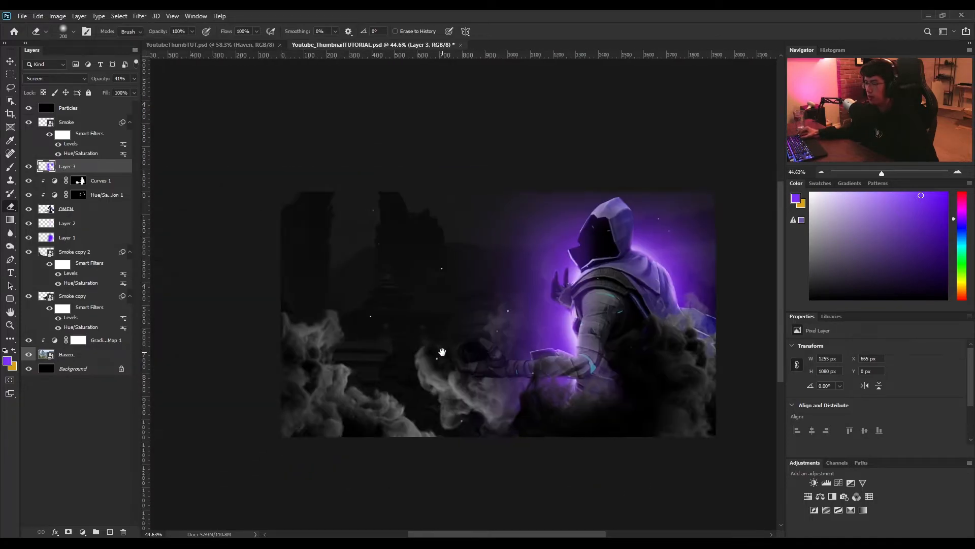
Add a purple OMEN title in Monument Extended Ultrabold on the empty background beside the character.
{"action": "key", "text": "t"}
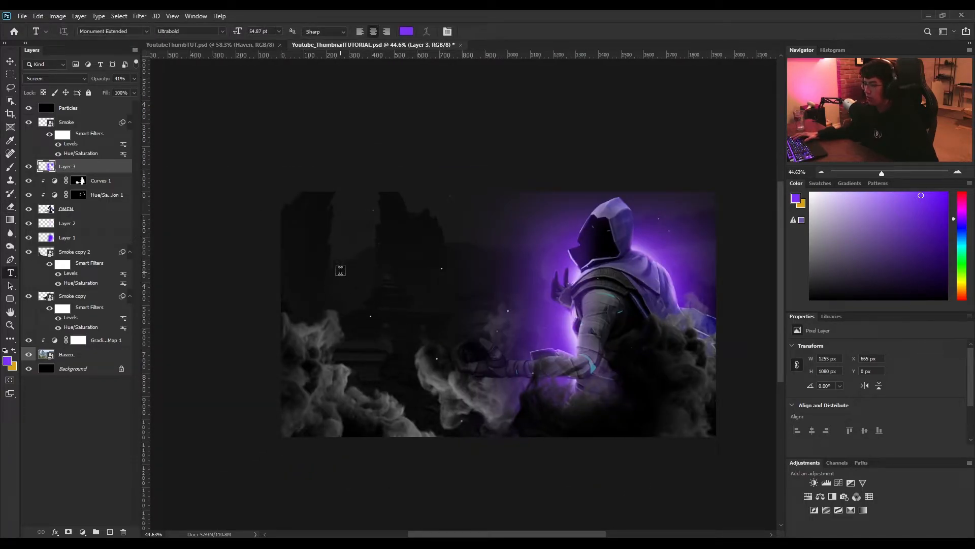
{"action": "left_click", "coordinate": [340, 270]}
{"action": "type", "text": "OMEN"}
{"action": "left_click", "coordinate": [10, 61]}
{"action": "left_click_drag", "start_coordinate": [325, 257], "coordinate": [388, 342]}
Duplicate the OMEN title as a second line below it and change the copy's text to GAMEPLAY.
{"action": "key", "text": "ctrl+j"}
{"action": "key", "text": "t"}
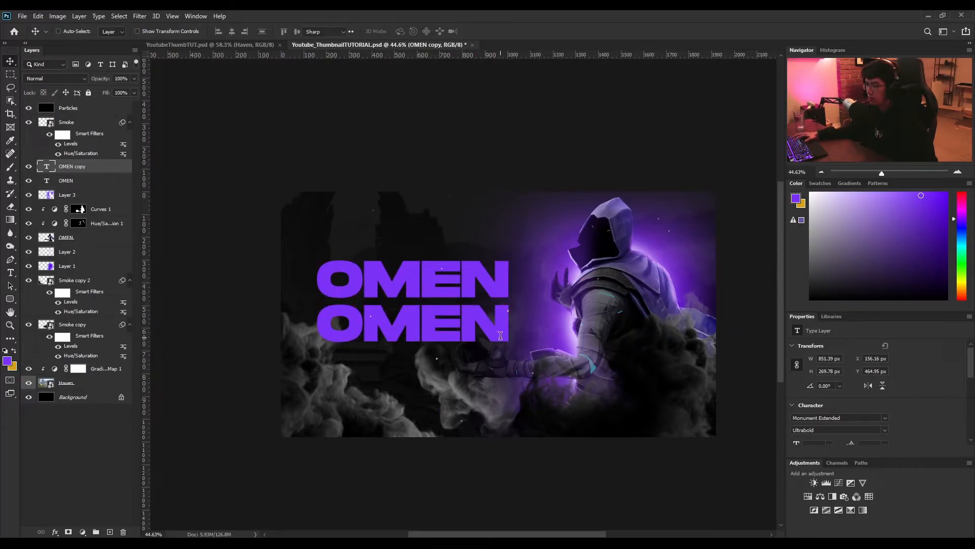
{"action": "double_click", "coordinate": [500, 336]}
{"action": "type", "text": "GAME"}
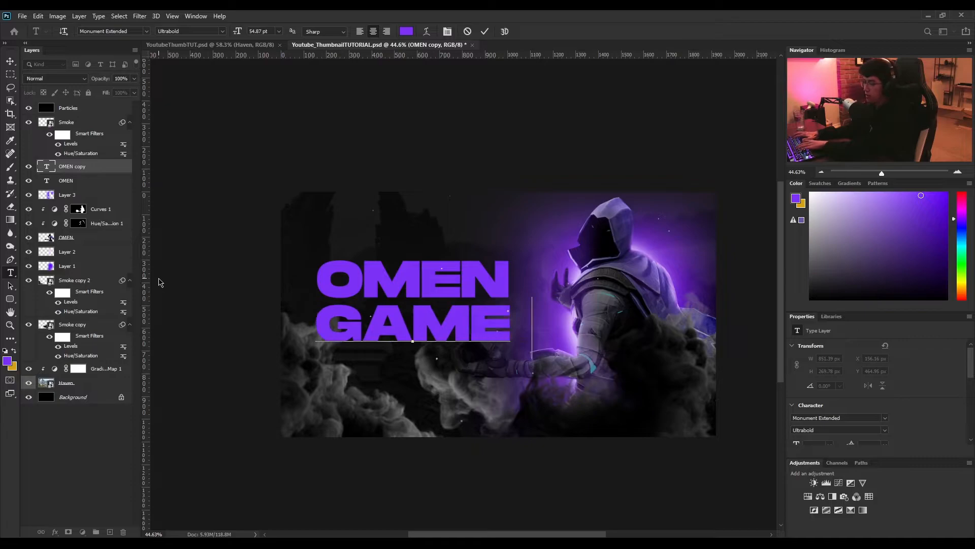
{"action": "type", "text": "PLAY"}
{"action": "key", "text": "ctrl+Return"}
Scale the GAMEPLAY line down to match the width of OMEN and place it directly below.
{"action": "key", "text": "ctrl+t"}
{"action": "left_click_drag", "start_coordinate": [413, 358], "coordinate": [413, 330]}
{"action": "key", "text": "Return"}
Change the font of the GAMEPLAY text to DELIRIUM NCV.
{"action": "key", "text": "t"}
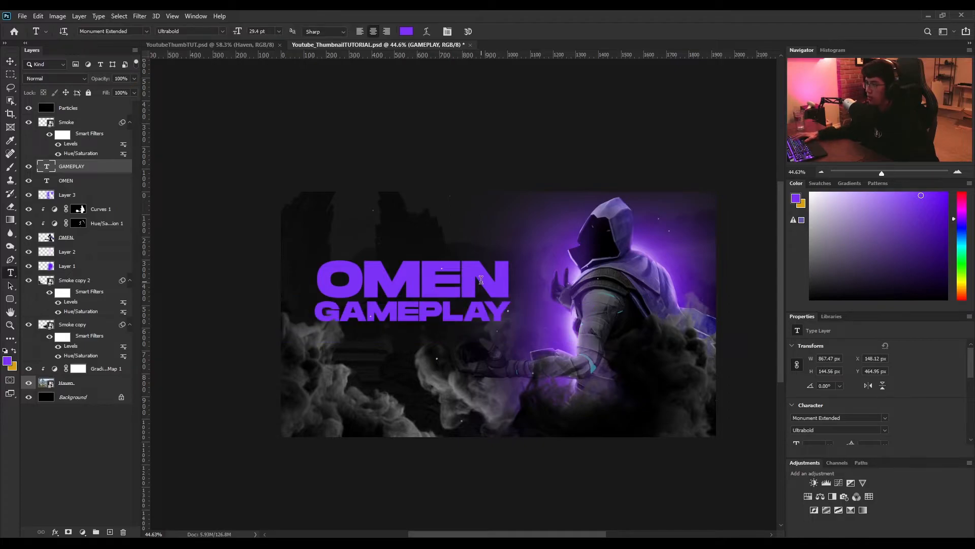
{"action": "double_click", "coordinate": [506, 312]}
{"action": "left_click", "coordinate": [146, 31]}
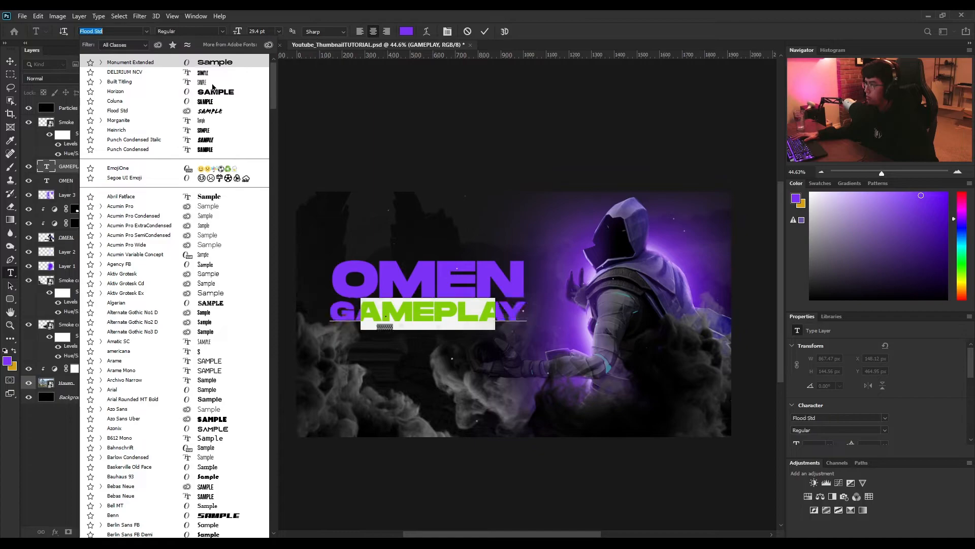
{"action": "left_click", "coordinate": [196, 76]}
Enlarge the GAMEPLAY text to about 330% so it spans OMEN's width, and position it just below OMEN.
{"action": "key", "text": "ctrl+t"}
{"action": "left_click_drag", "start_coordinate": [436, 325], "coordinate": [432, 373]}
{"action": "left_click_drag", "start_coordinate": [357, 332], "coordinate": [333, 334]}
{"action": "left_click_drag", "start_coordinate": [450, 337], "coordinate": [529, 335]}
{"action": "left_click_drag", "start_coordinate": [524, 284], "coordinate": [527, 285]}
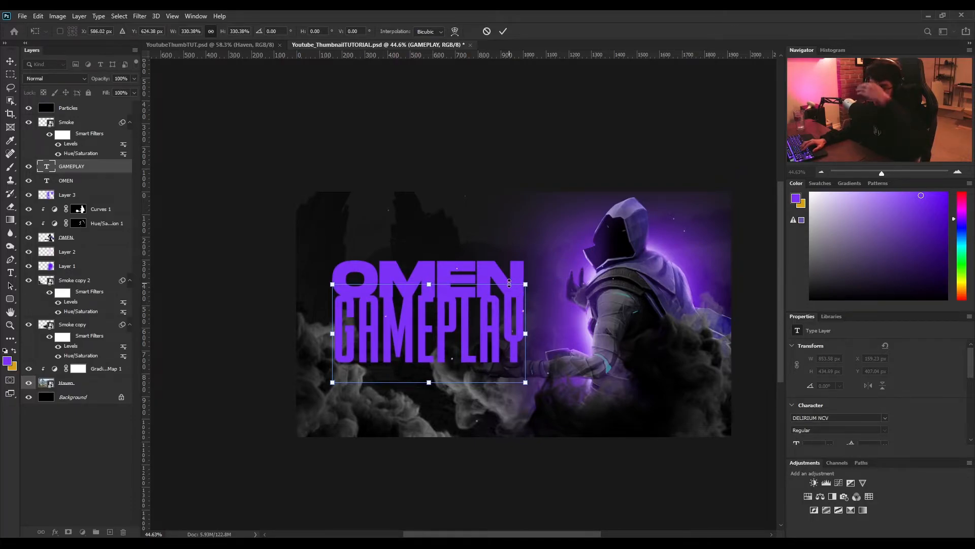
{"action": "key", "text": "Return"}
{"action": "left_click_drag", "start_coordinate": [489, 325], "coordinate": [488, 332]}
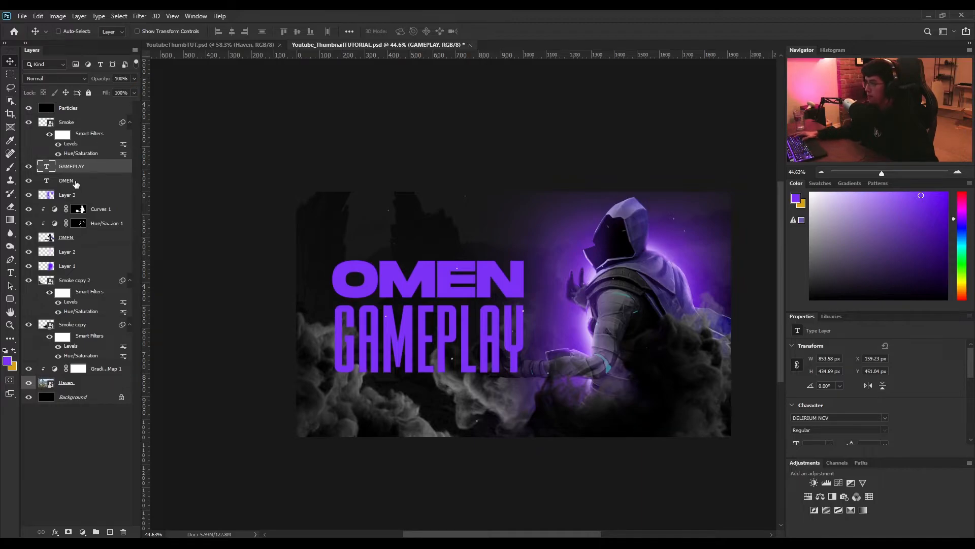
Scale the OMEN and GAMEPLAY text layers together to about 132%, filling the space beside the character.
{"action": "left_click", "coordinate": [75, 182], "text": "shift"}
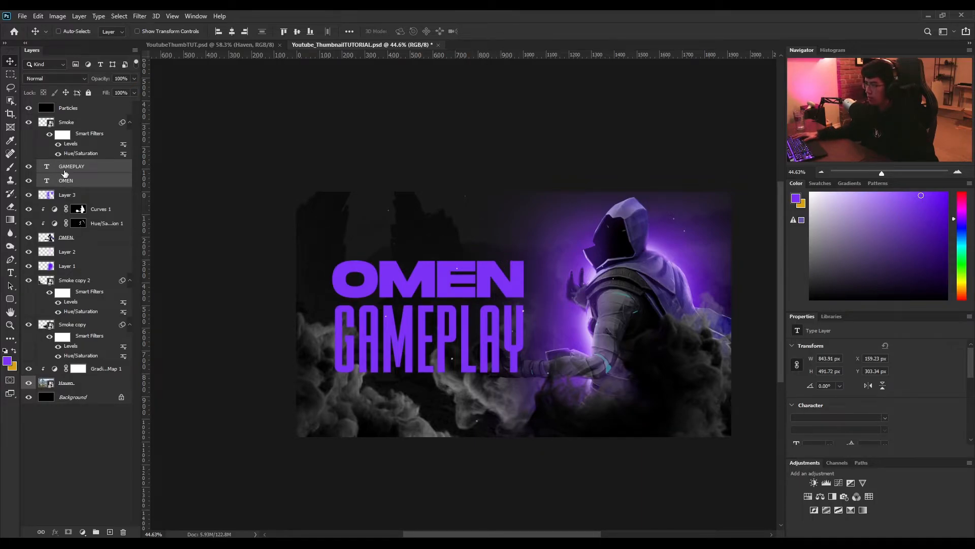
{"action": "key", "text": "ctrl+t"}
{"action": "left_click_drag", "start_coordinate": [332, 259], "coordinate": [308, 244]}
{"action": "left_click_drag", "start_coordinate": [521, 370], "coordinate": [548, 387]}
{"action": "left_click_drag", "start_coordinate": [487, 349], "coordinate": [492, 342]}
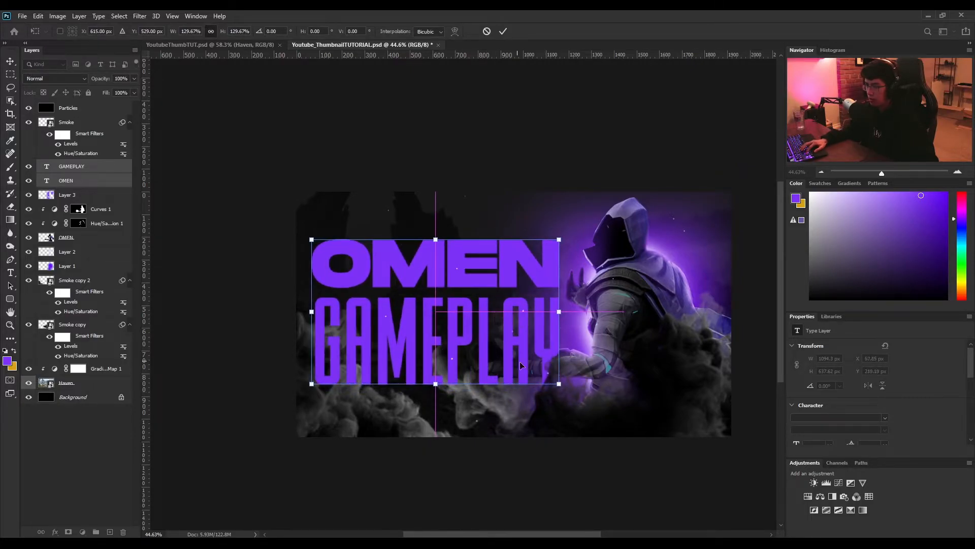
{"action": "left_click_drag", "start_coordinate": [559, 311], "coordinate": [562, 311]}
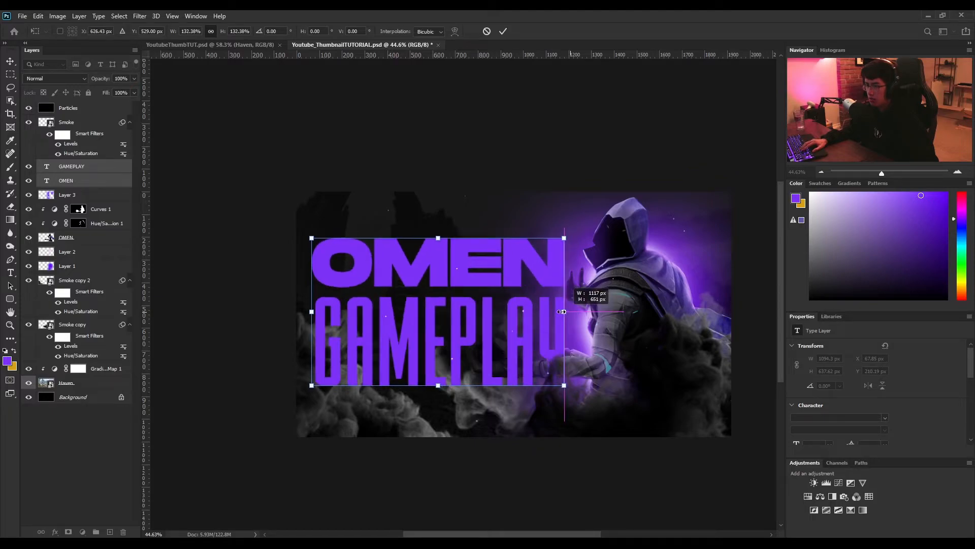
{"action": "key", "text": "Return"}
Move the GAMEPLAY and OMEN text layers beneath Layer 1 so the title sits behind Omen's outstretched arm.
{"action": "left_click_drag", "start_coordinate": [79, 171], "coordinate": [77, 246]}
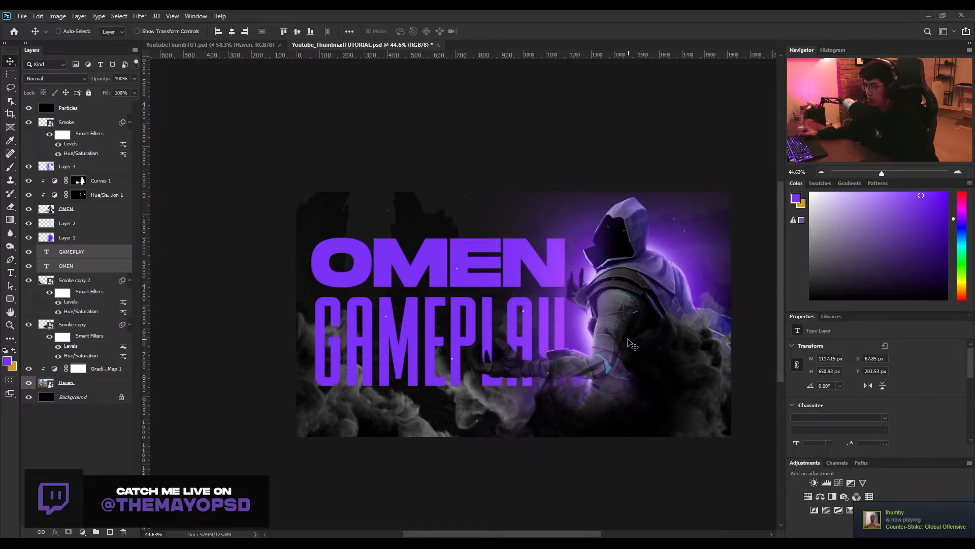
{"action": "scroll", "coordinate": [633, 341], "scroll_direction": "up", "scroll_amount": 5}
{"action": "left_click_drag", "start_coordinate": [254, 312], "coordinate": [355, 298]}
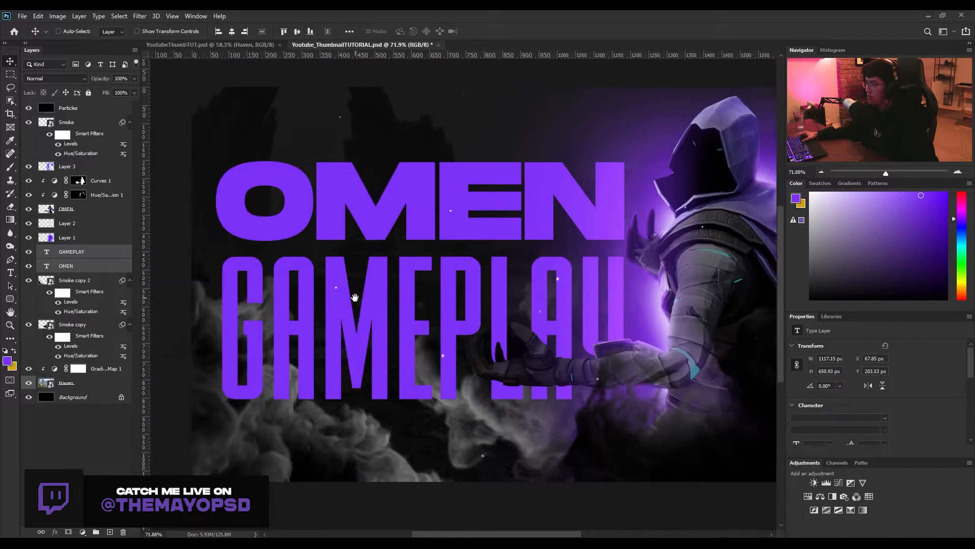
Change the colour of the GAMEPLAY text to white.
{"action": "left_click", "coordinate": [86, 251]}
{"action": "key", "text": "t"}
{"action": "left_click_drag", "start_coordinate": [219, 318], "coordinate": [629, 320]}
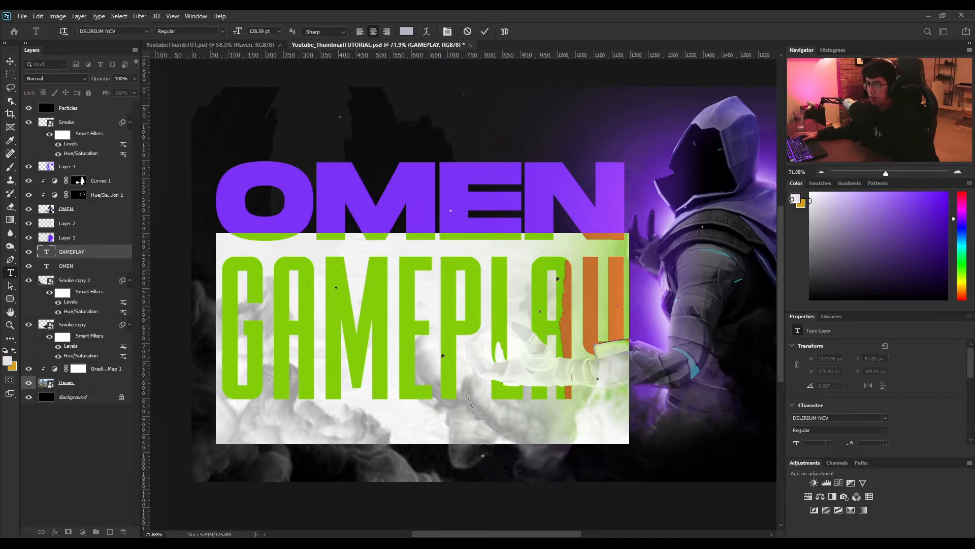
{"action": "left_click_drag", "start_coordinate": [792, 198], "coordinate": [769, 200]}
{"action": "left_click", "coordinate": [69, 252]}
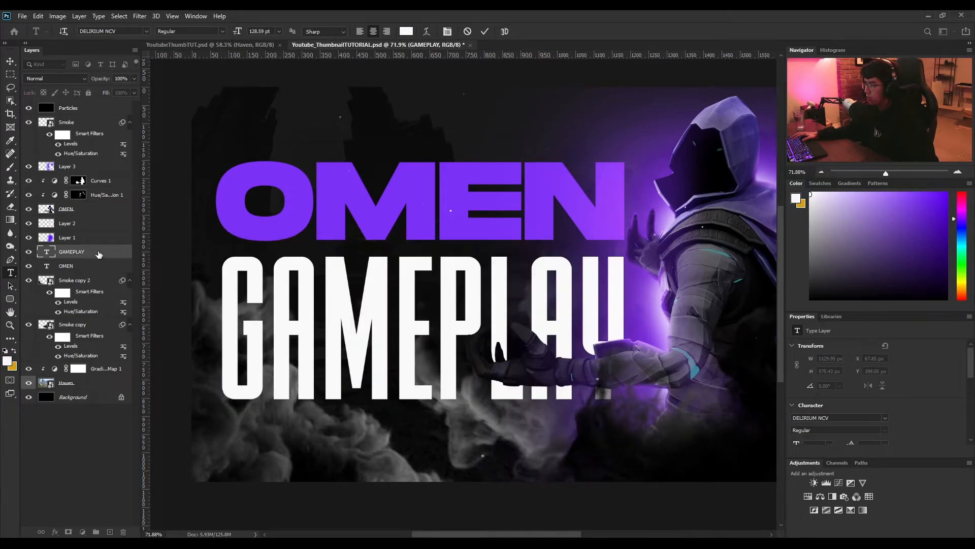
Add a linear gradient overlay from light grey #c6c6c6 to white at a 39° angle to the GAMEPLAY text.
{"action": "double_click", "coordinate": [98, 254]}
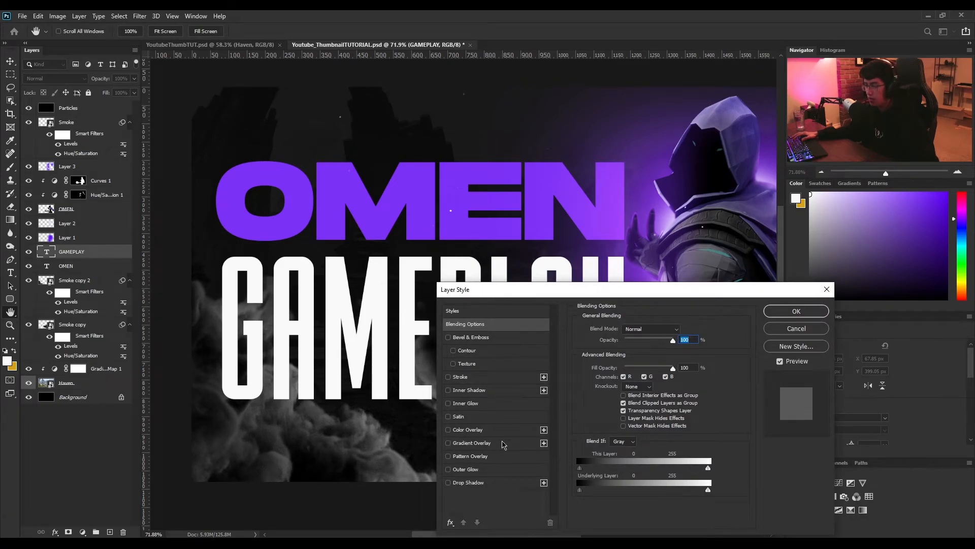
{"action": "left_click", "coordinate": [471, 447]}
{"action": "left_click", "coordinate": [630, 352]}
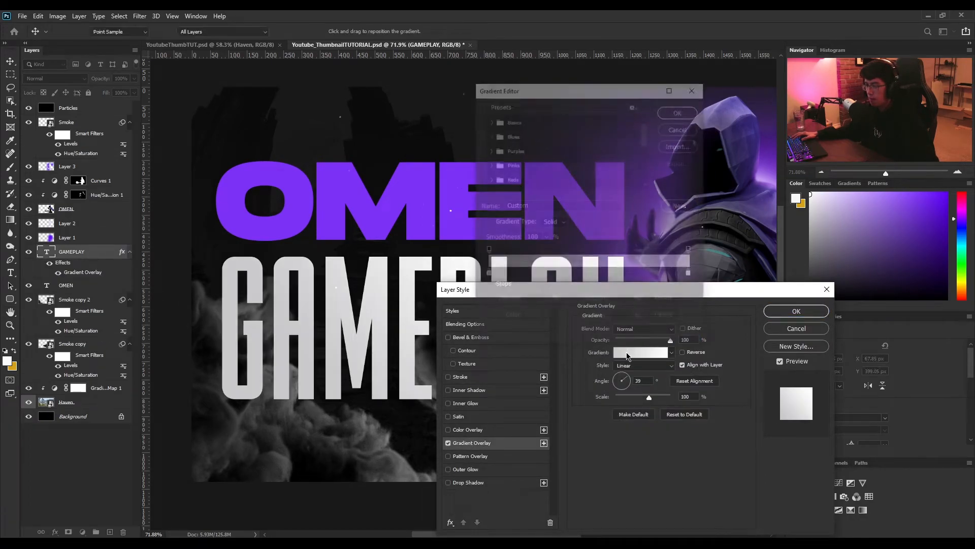
{"action": "double_click", "coordinate": [486, 275]}
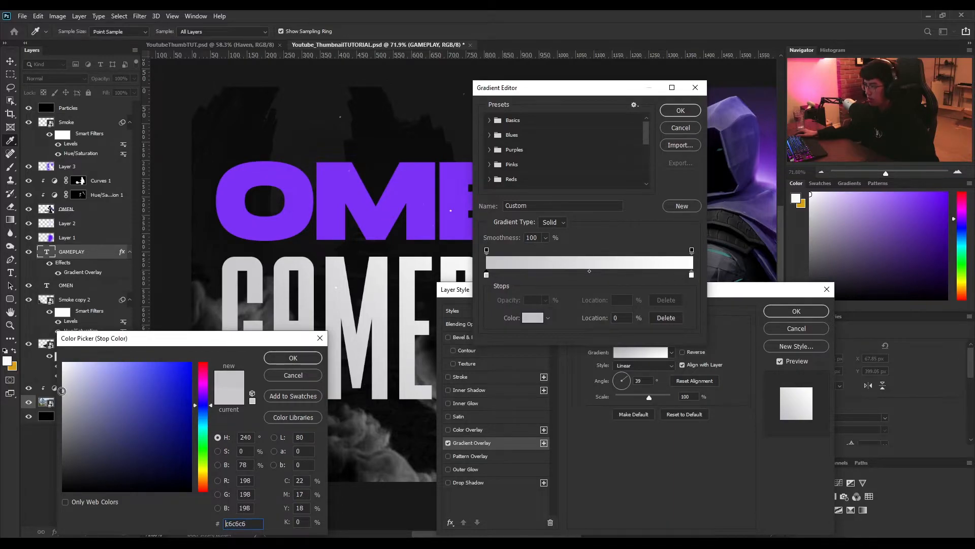
{"action": "left_click", "coordinate": [293, 357]}
{"action": "left_click", "coordinate": [687, 113]}
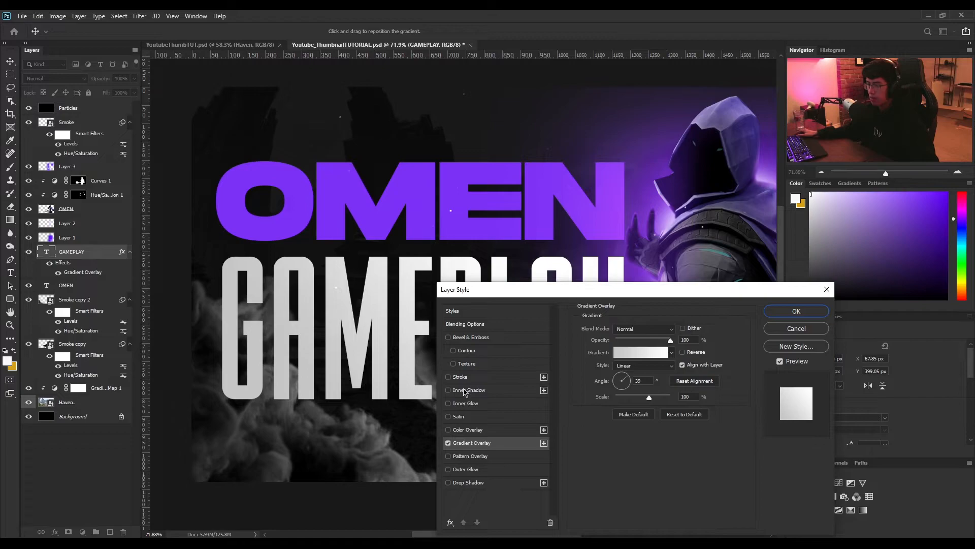
Give the GAMEPLAY text a white Overlay inner shadow with 100% opacity, 132° angle and 2 px distance.
{"action": "left_click", "coordinate": [470, 390]}
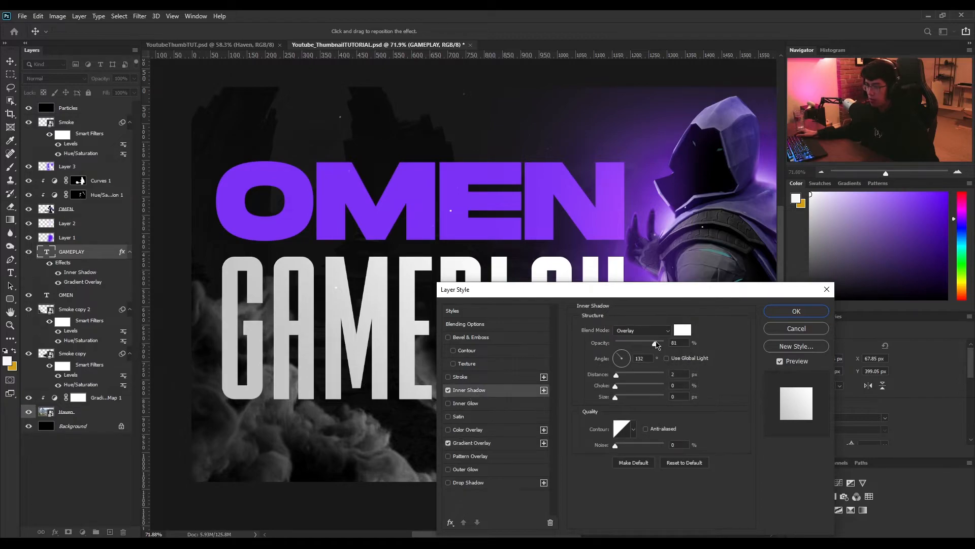
{"action": "double_click", "coordinate": [673, 343]}
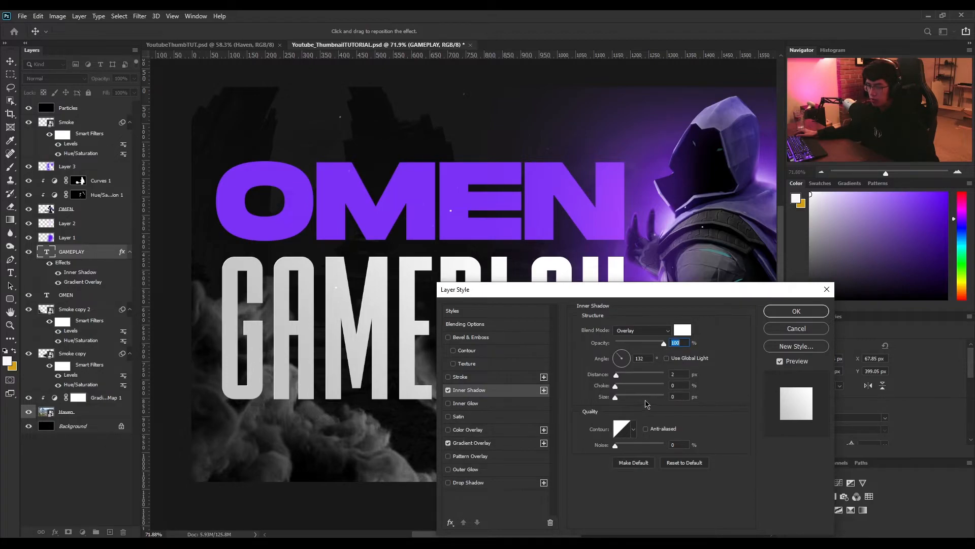
{"action": "key", "text": "Tab"}
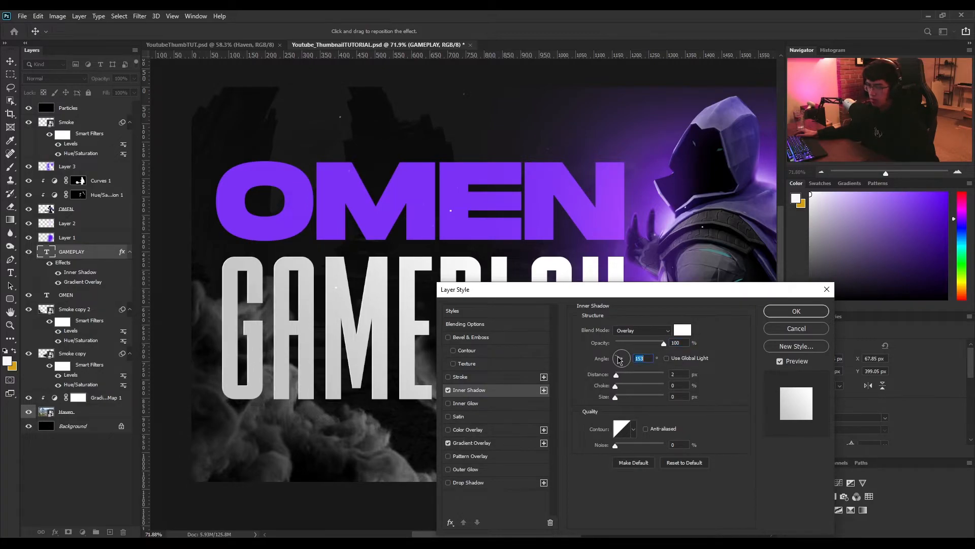
{"action": "left_click", "coordinate": [617, 354]}
{"action": "left_click", "coordinate": [798, 311]}
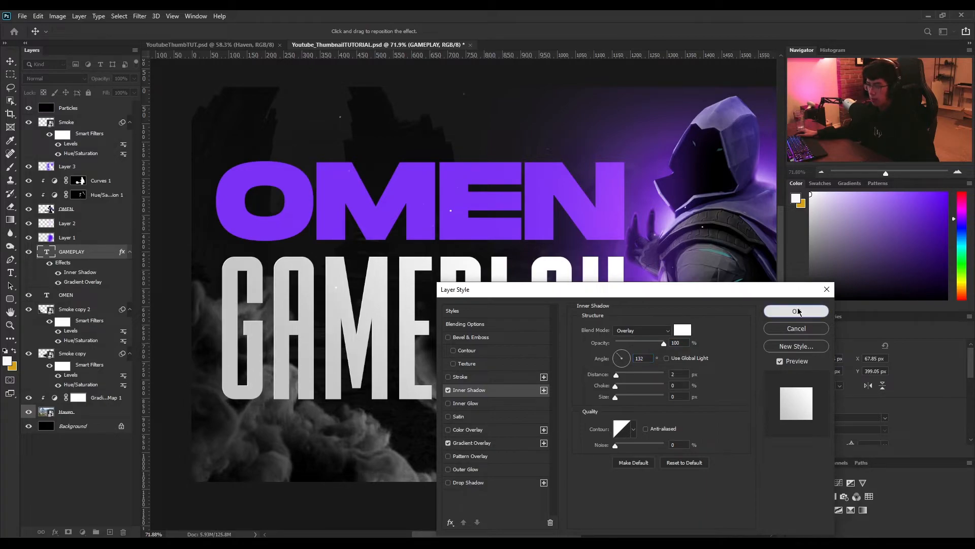
{"action": "key", "text": "t"}
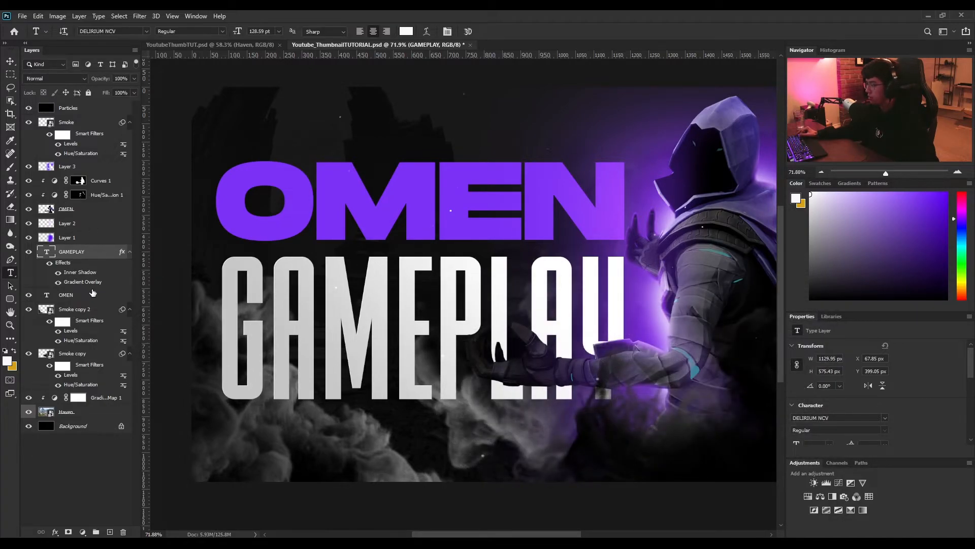
Add a gradient overlay to the OMEN text from the black-to-white preset, with its starting stop set to purple #8d0eef.
{"action": "left_click", "coordinate": [94, 296]}
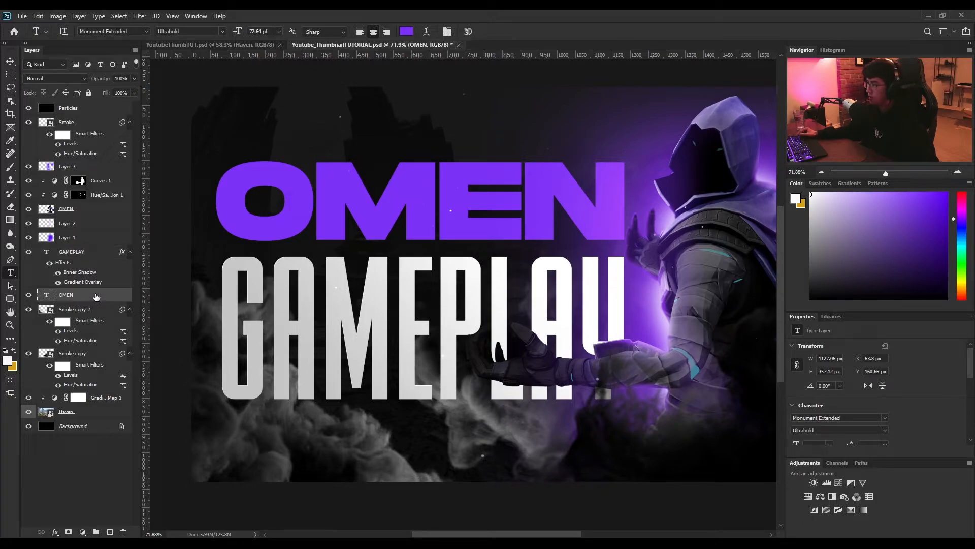
{"action": "double_click", "coordinate": [96, 297]}
{"action": "left_click", "coordinate": [472, 443]}
{"action": "left_click", "coordinate": [619, 353]}
{"action": "left_click", "coordinate": [489, 120]}
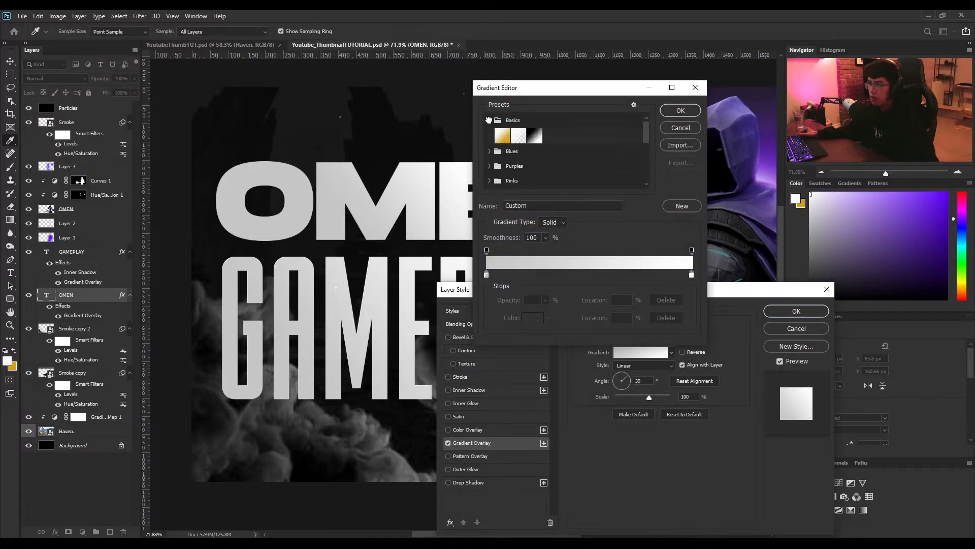
{"action": "left_click", "coordinate": [536, 136]}
{"action": "double_click", "coordinate": [487, 275]}
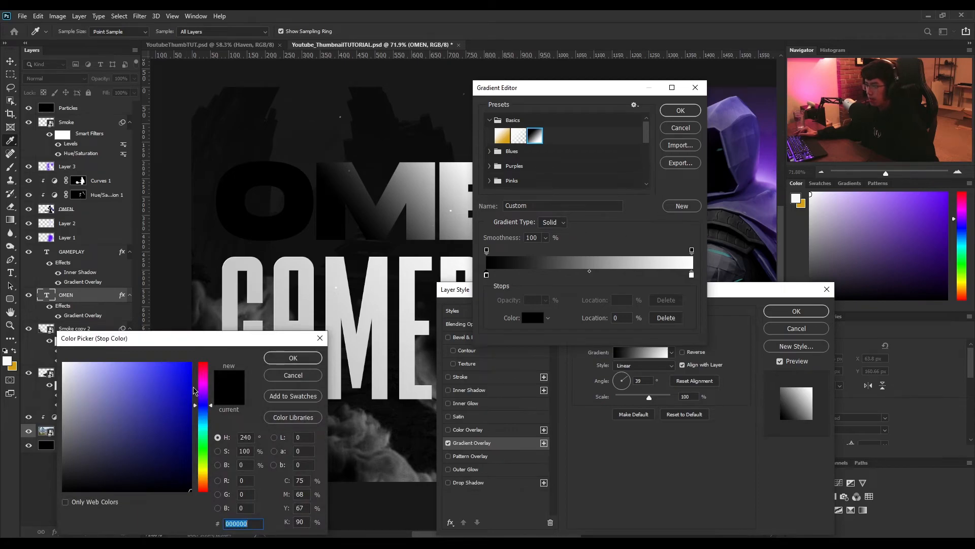
{"action": "left_click", "coordinate": [201, 393]}
{"action": "left_click_drag", "start_coordinate": [188, 375], "coordinate": [191, 372]}
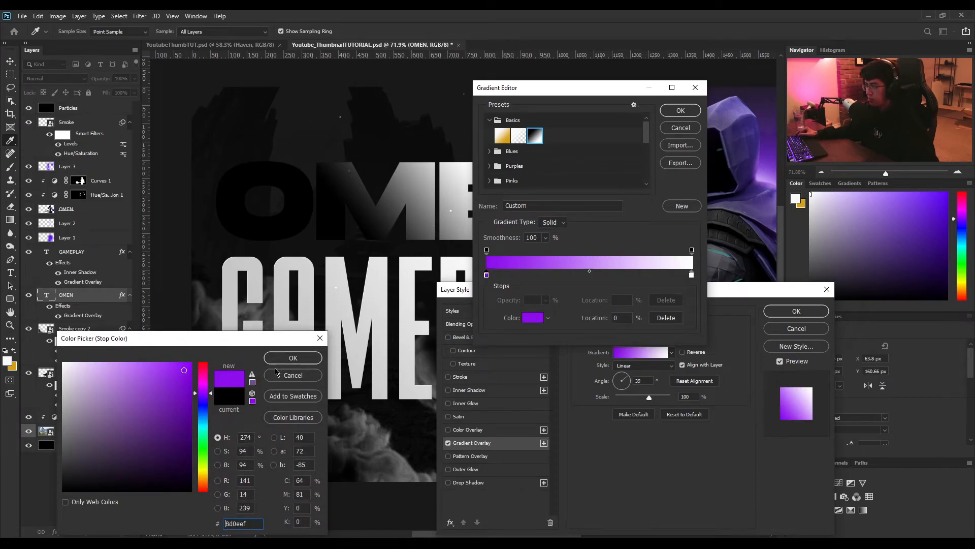
{"action": "left_click", "coordinate": [294, 357]}
Set the end stop of the OMEN text's gradient to a bright magenta-purple and apply the gradient.
{"action": "left_click", "coordinate": [692, 275]}
{"action": "double_click", "coordinate": [691, 275]}
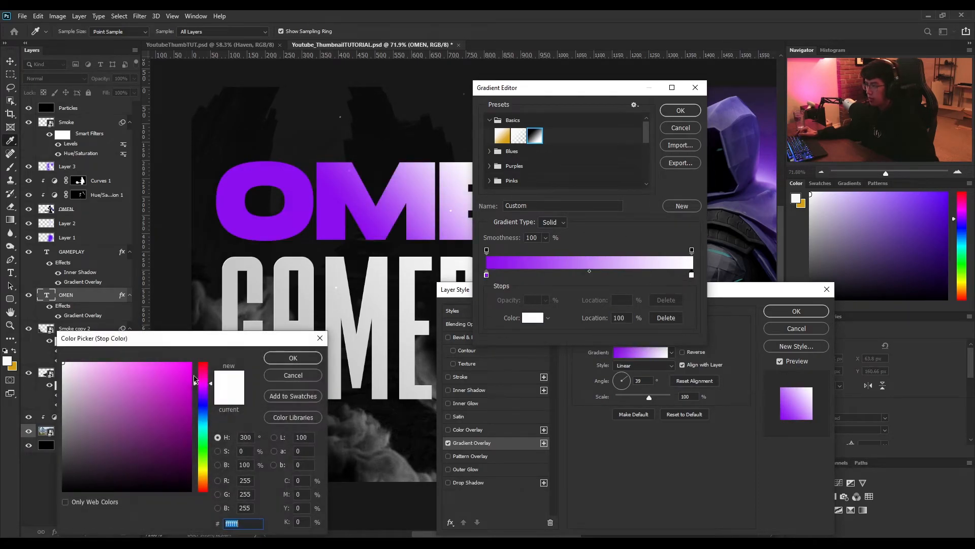
{"action": "left_click", "coordinate": [178, 369]}
{"action": "left_click", "coordinate": [203, 390]}
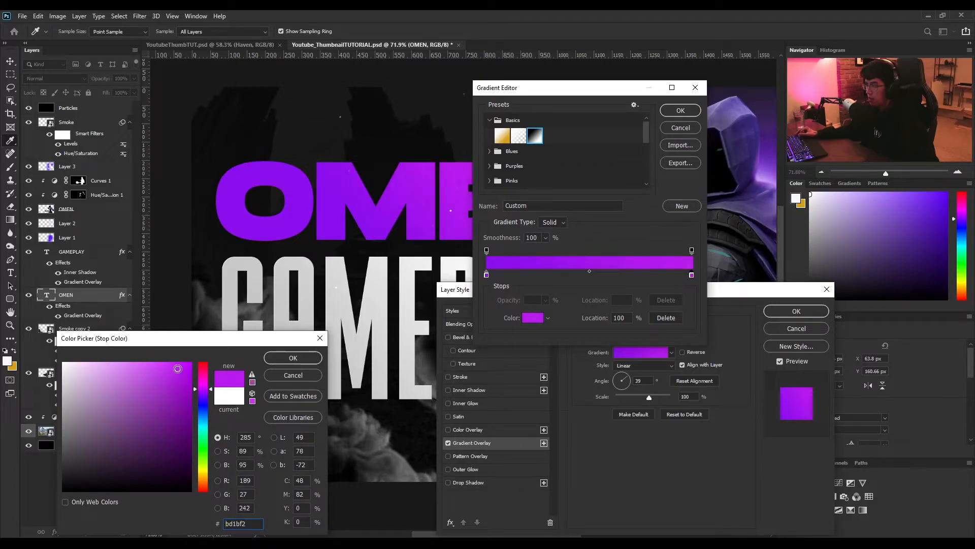
{"action": "left_click_drag", "start_coordinate": [203, 391], "coordinate": [206, 391]}
{"action": "left_click", "coordinate": [290, 363]}
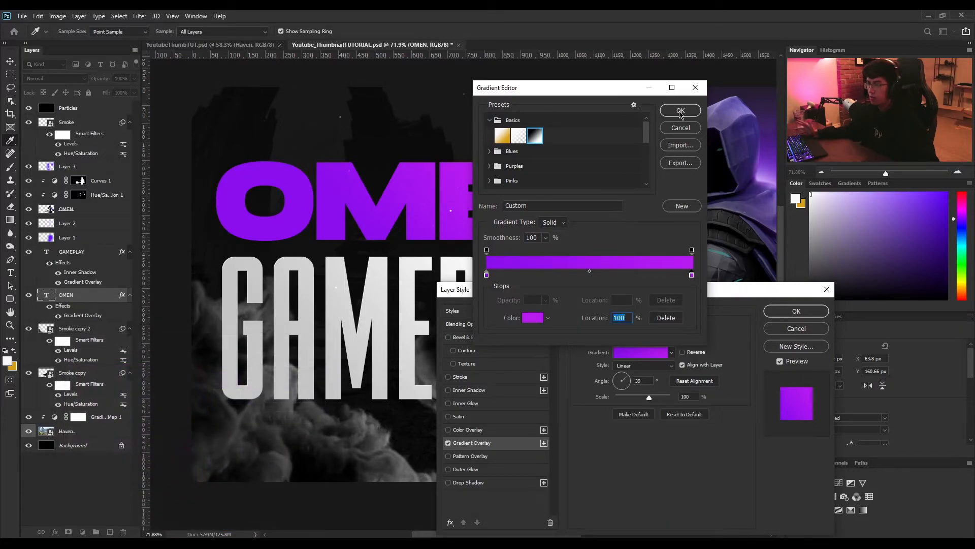
{"action": "left_click", "coordinate": [681, 112]}
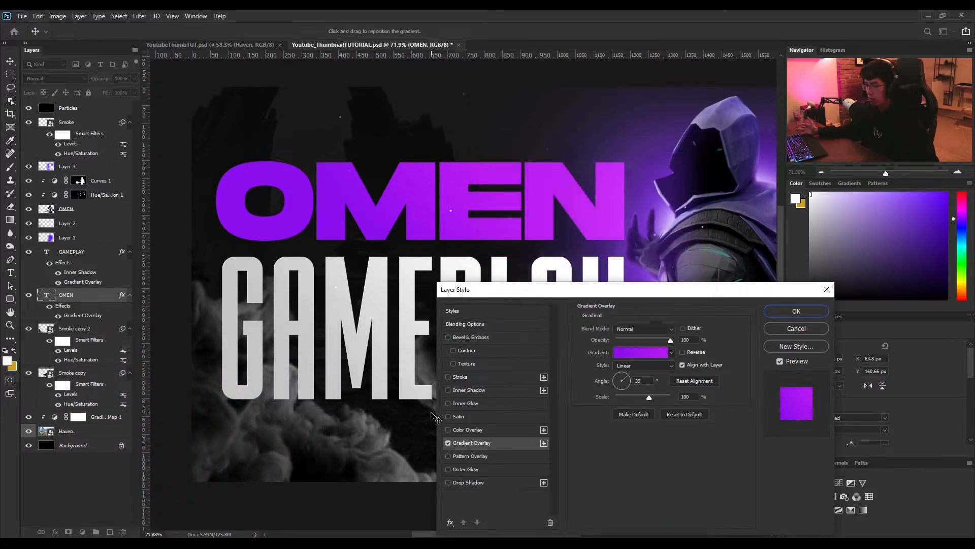
Add the same white Overlay inner shadow to the OMEN text, at 100% opacity, 132° and 2 px distance.
{"action": "left_click", "coordinate": [465, 390]}
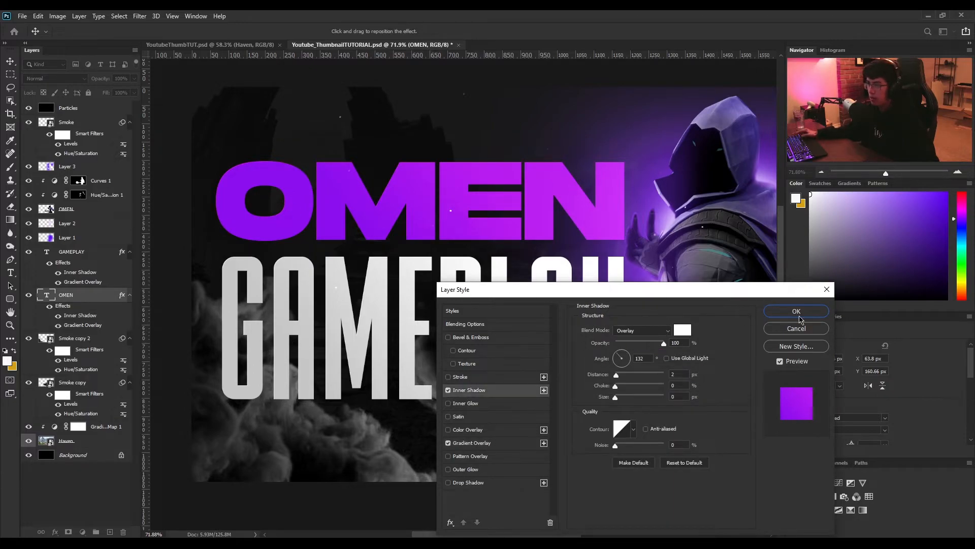
{"action": "left_click", "coordinate": [796, 310]}
{"action": "scroll", "coordinate": [411, 281], "scroll_direction": "down", "scroll_amount": 3}
{"action": "scroll", "coordinate": [411, 281], "scroll_direction": "down", "scroll_amount": 2}
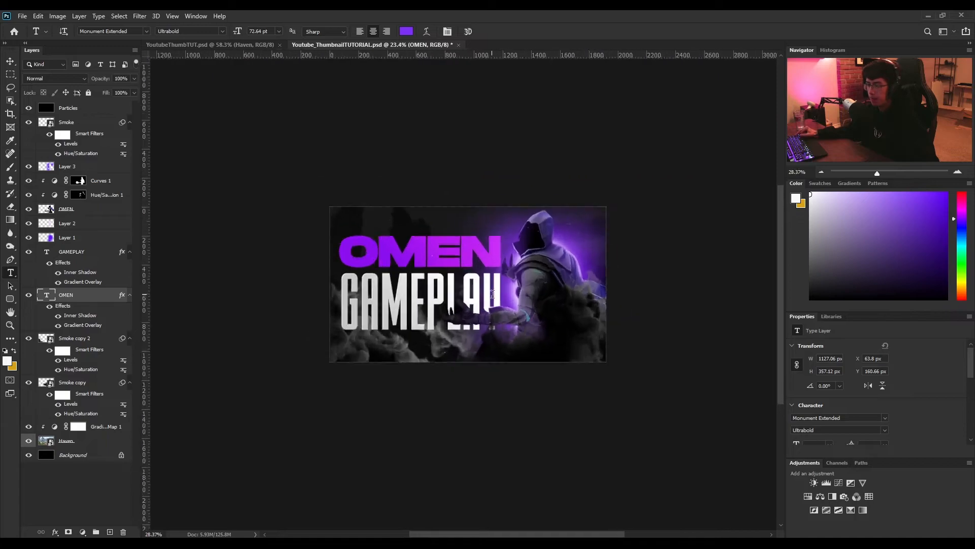
Duplicate the OMEN character layer and move the original directly above the GAMEPLAY text layer, beneath Layer 1.
{"action": "scroll", "coordinate": [468, 306], "scroll_direction": "up", "scroll_amount": 6}
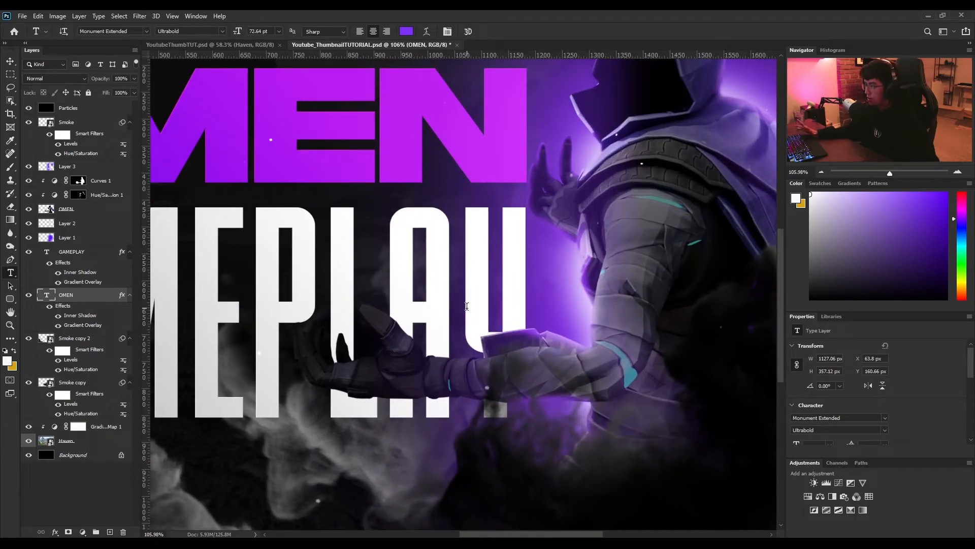
{"action": "left_click", "coordinate": [86, 210]}
{"action": "left_click", "coordinate": [9, 62]}
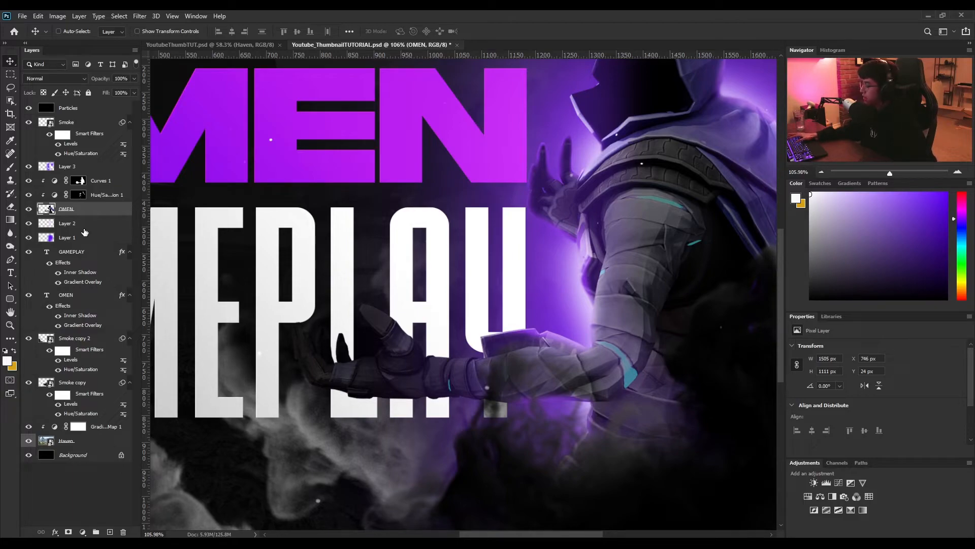
{"action": "key", "text": "ctrl+j"}
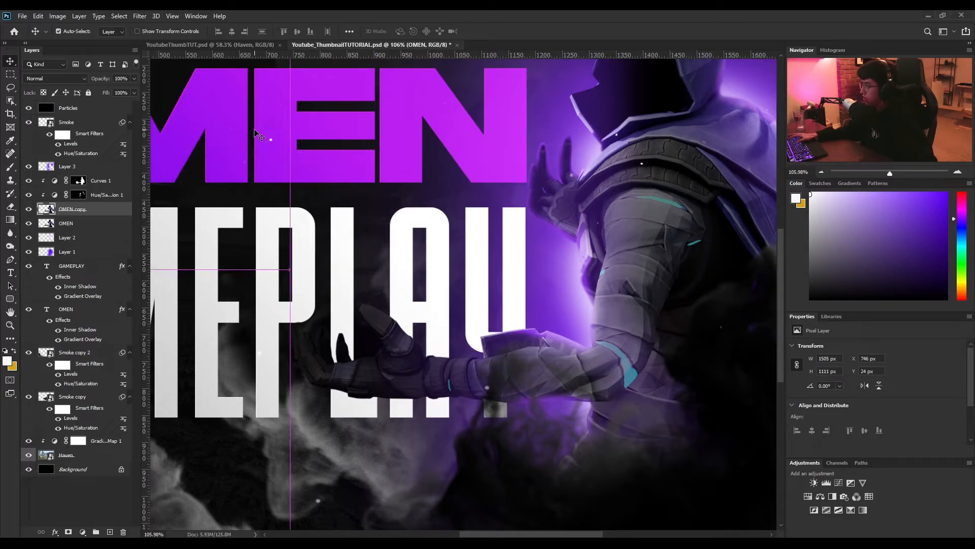
{"action": "left_click_drag", "start_coordinate": [71, 225], "coordinate": [78, 264]}
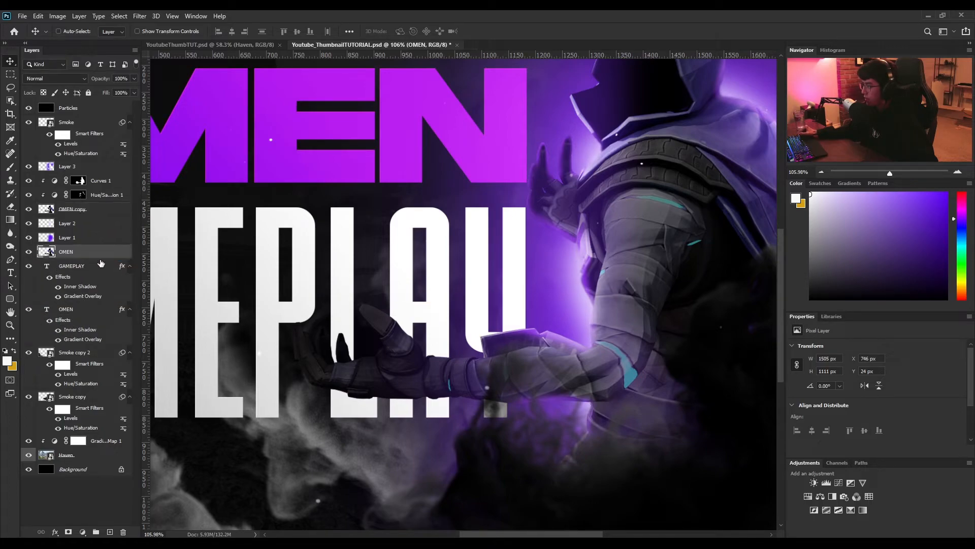
Convert the GAMEPLAY text layer to a smart object and clip the OMEN character layer above to it.
{"action": "scroll", "coordinate": [371, 257], "scroll_direction": "left", "scroll_amount": 2}
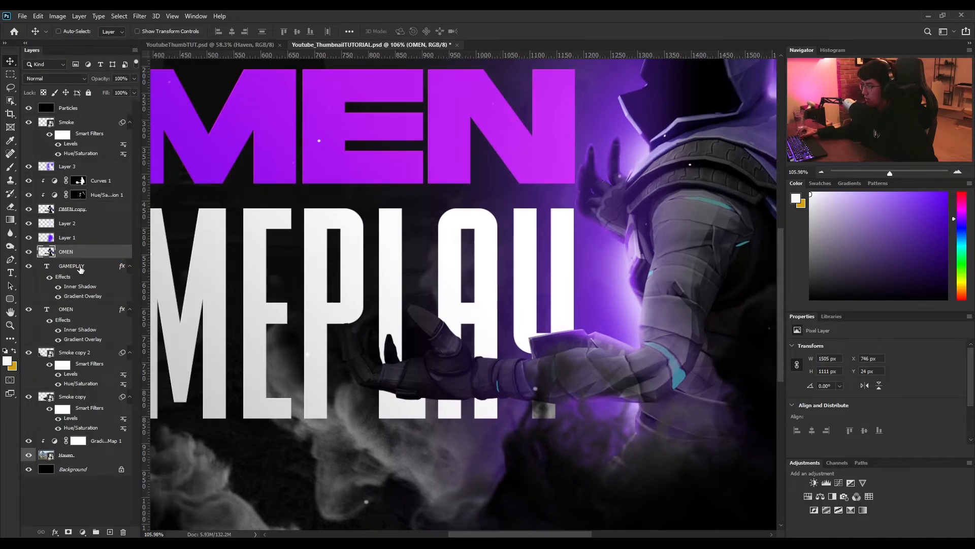
{"action": "left_click", "coordinate": [80, 268]}
{"action": "right_click", "coordinate": [95, 270]}
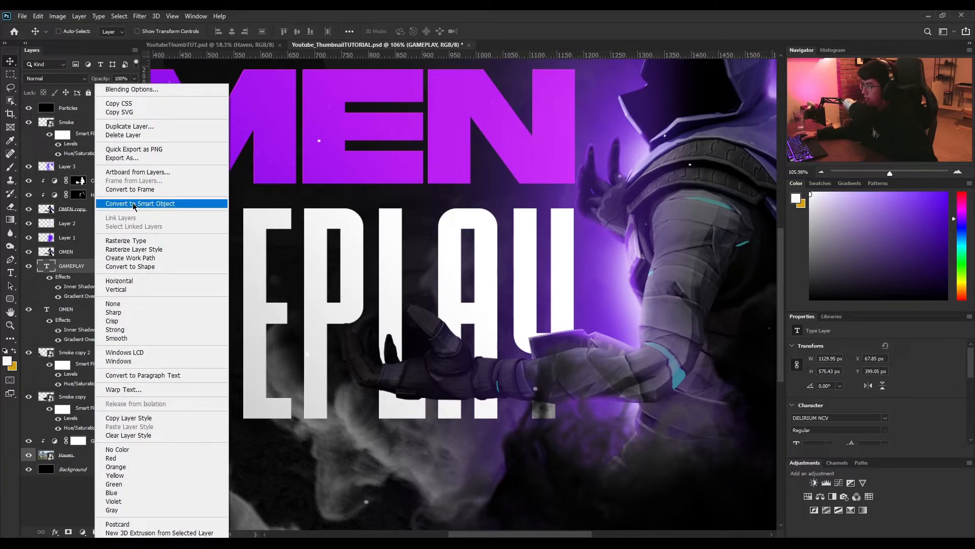
{"action": "left_click", "coordinate": [135, 204]}
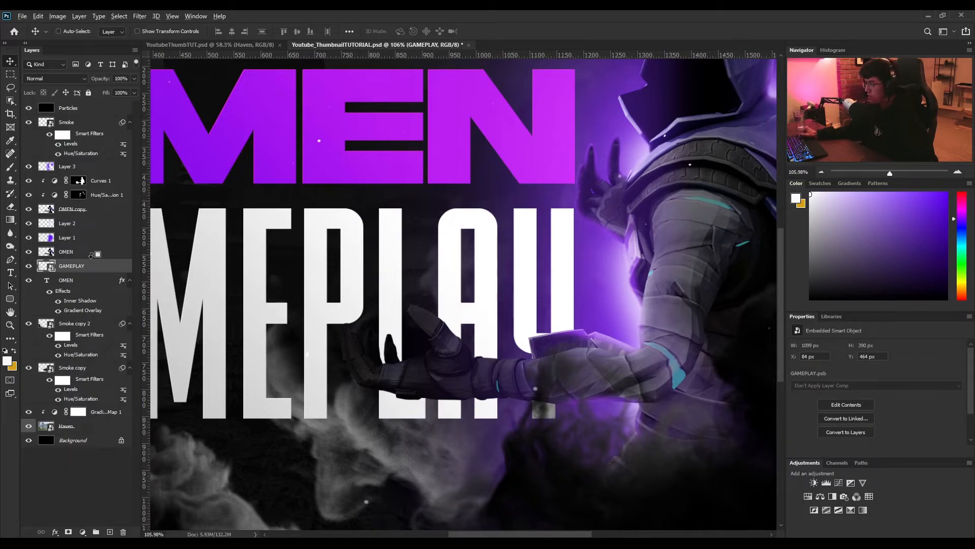
{"action": "left_click", "coordinate": [92, 254], "text": "alt"}
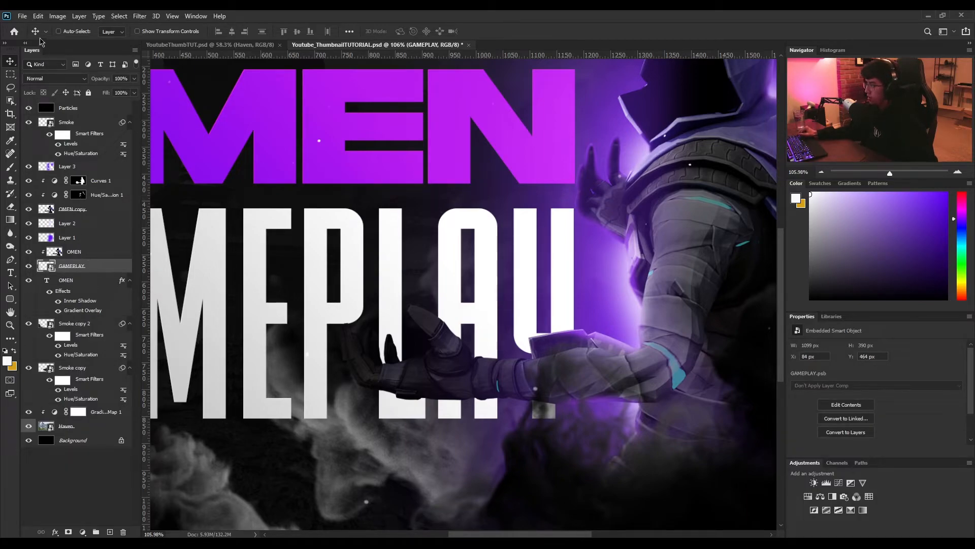
{"action": "left_click_drag", "start_coordinate": [440, 189], "coordinate": [406, 177]}
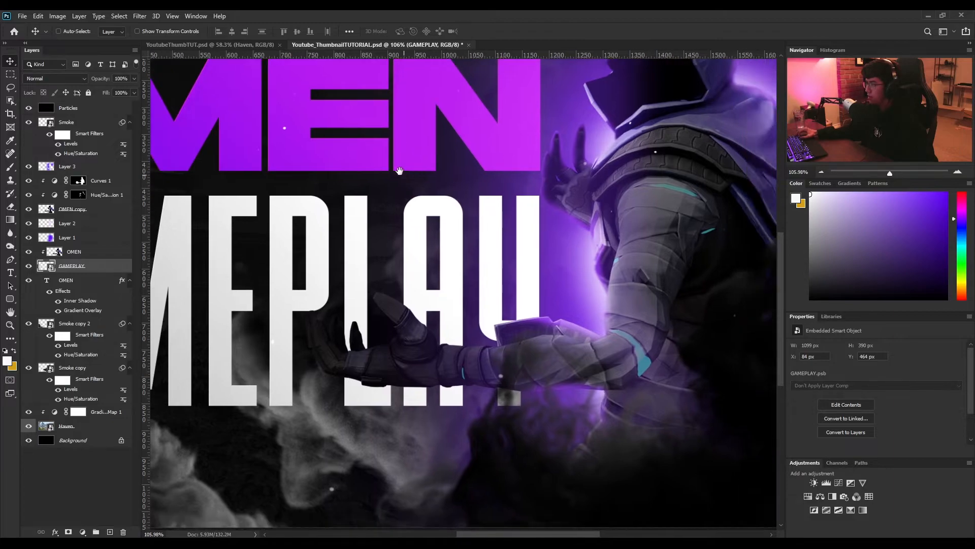
{"action": "left_click", "coordinate": [140, 16]}
{"action": "mouse_move", "coordinate": [204, 131]}
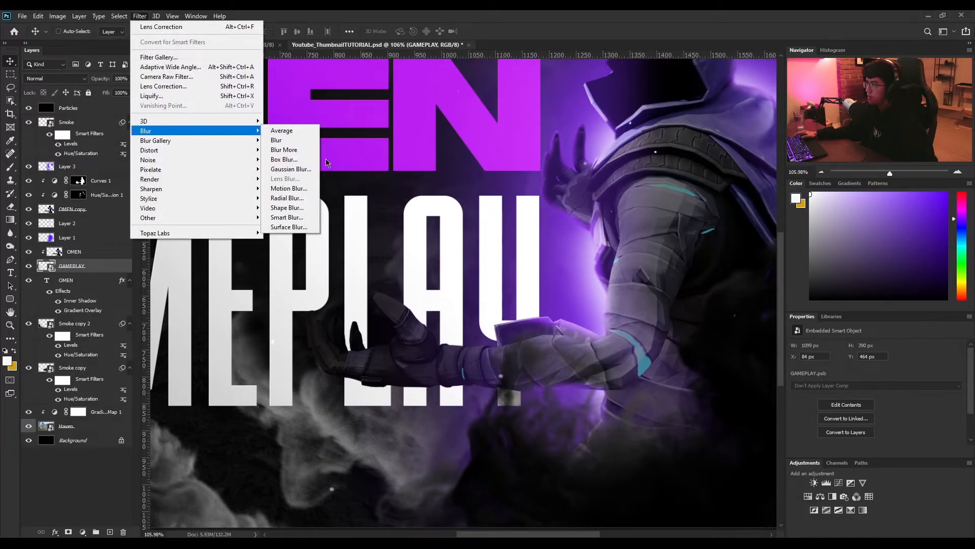
{"action": "left_click", "coordinate": [290, 169]}
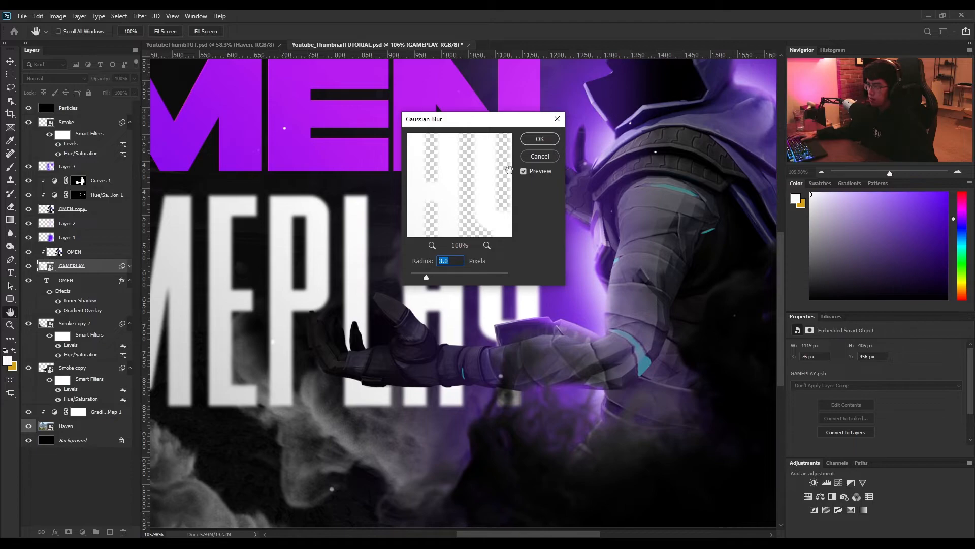
{"action": "left_click", "coordinate": [540, 156]}
Apply a 5-pixel Gaussian Blur to the OMEN character layer clipped to GAMEPLAY.
{"action": "left_click", "coordinate": [74, 252]}
{"action": "key", "text": "v"}
{"action": "left_click", "coordinate": [139, 16]}
{"action": "mouse_move", "coordinate": [203, 131]}
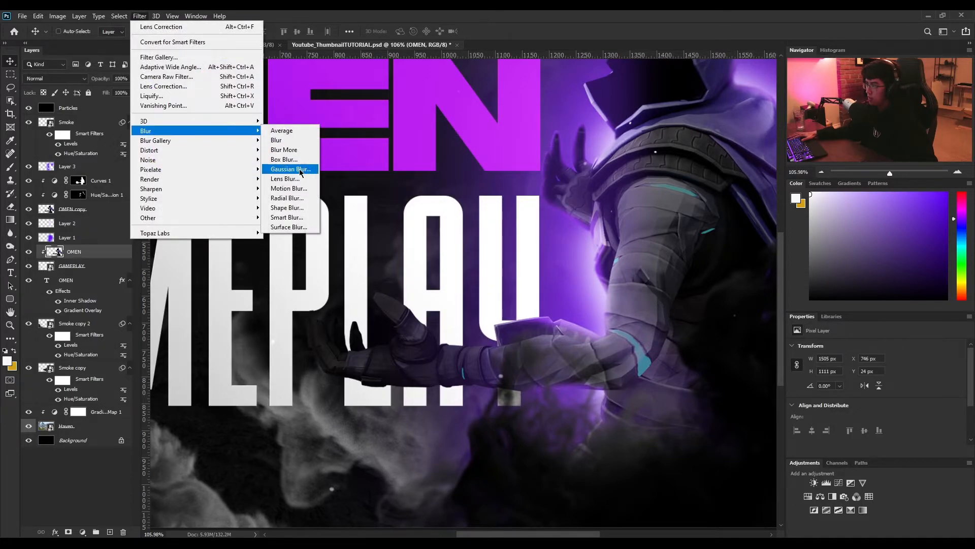
{"action": "left_click", "coordinate": [289, 169]}
{"action": "type", "text": "5"}
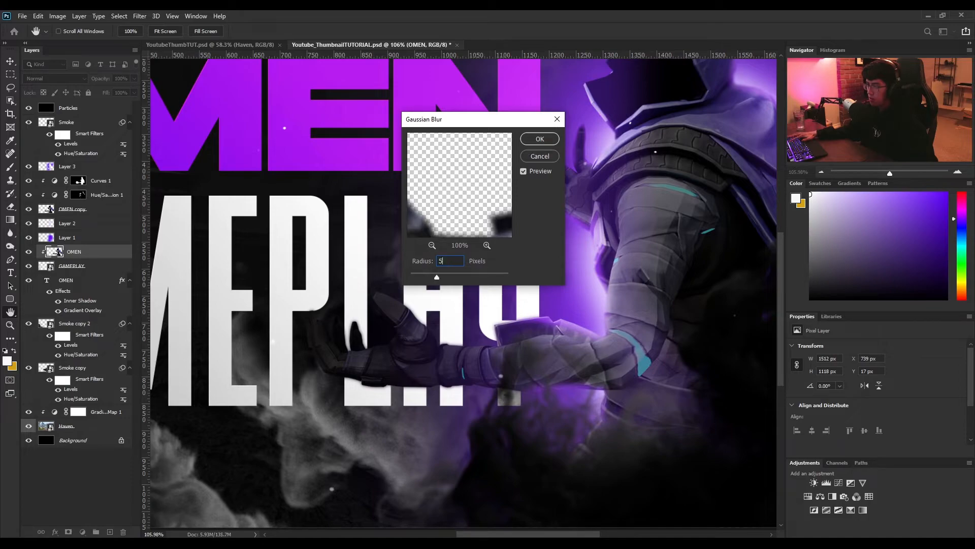
{"action": "left_click", "coordinate": [540, 139]}
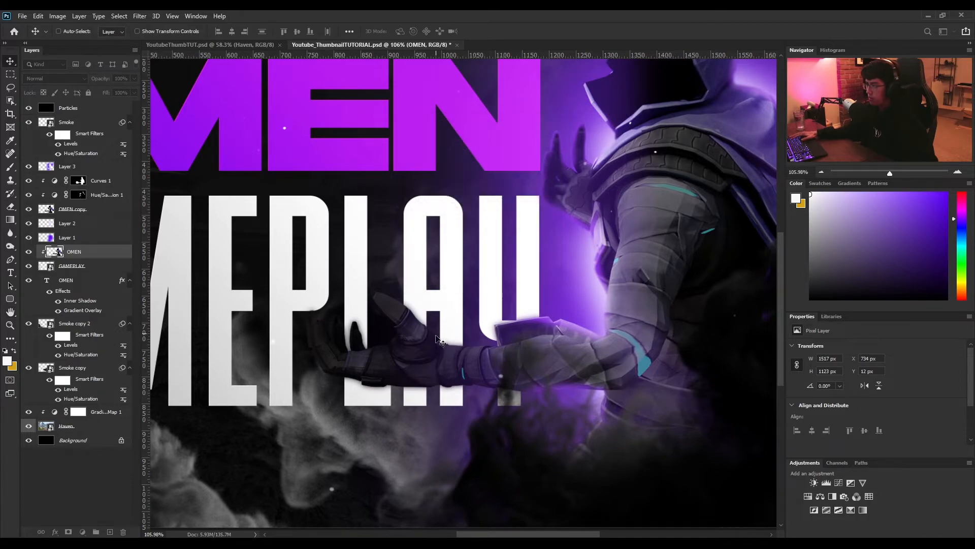
Darken the clipped OMEN layer to black with Hue/Saturation and shift it about 12 px down as the arm's shadow on the text.
{"action": "scroll", "coordinate": [445, 370], "scroll_direction": "up", "scroll_amount": 3}
{"action": "key", "text": "ctrl+u"}
{"action": "left_click_drag", "start_coordinate": [461, 424], "coordinate": [407, 425]}
{"action": "left_click", "coordinate": [580, 322]}
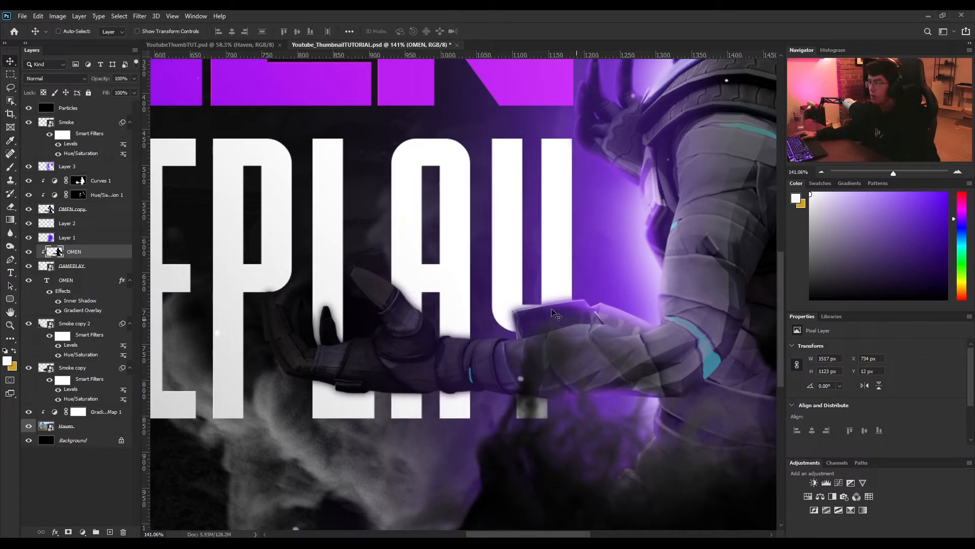
{"action": "left_click_drag", "start_coordinate": [497, 347], "coordinate": [493, 353]}
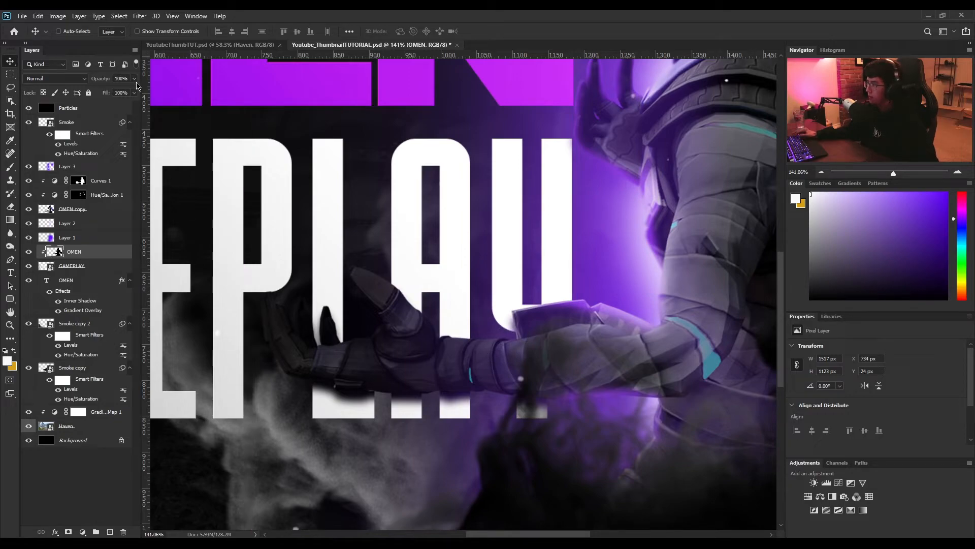
Set the opacity of the clipped OMEN shadow layer to 76%.
{"action": "key", "text": "6"}
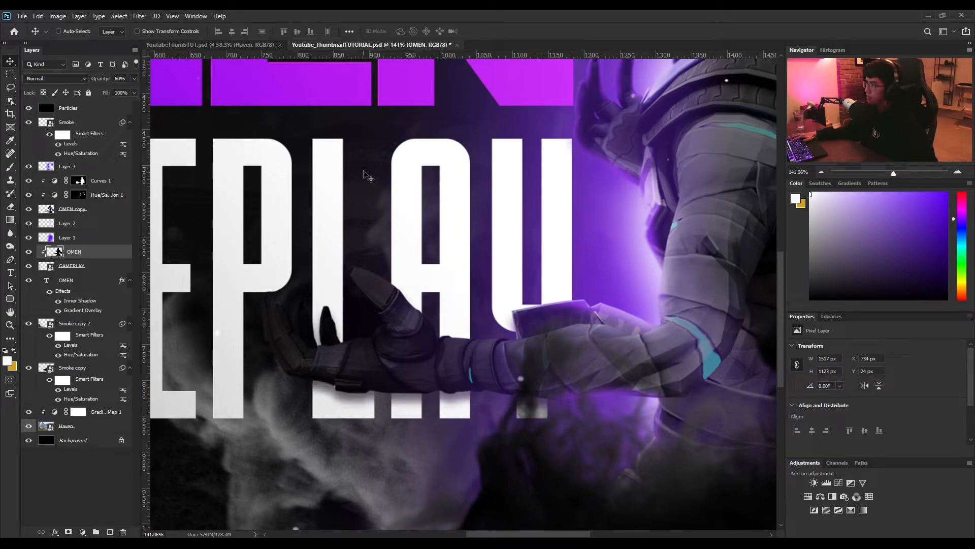
{"action": "key", "text": "5"}
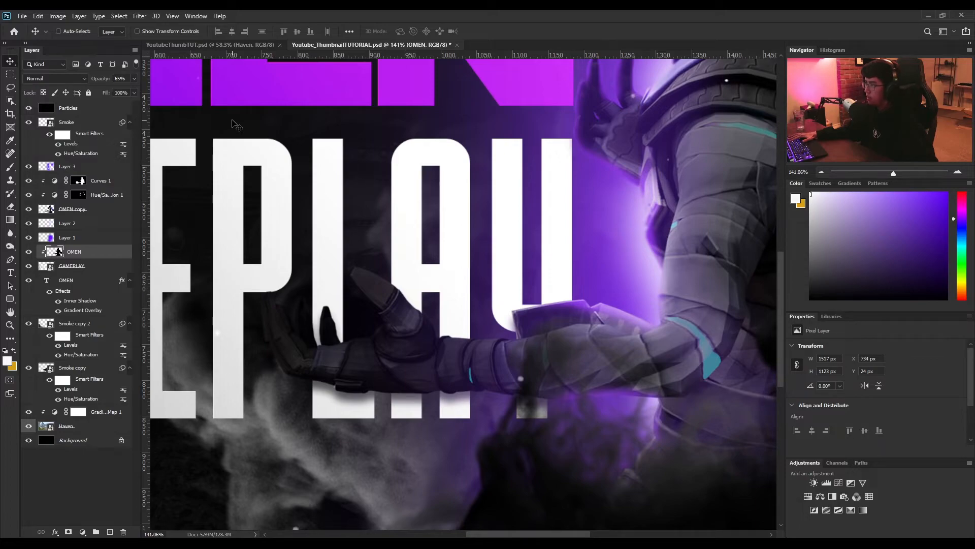
{"action": "key", "text": "5"}
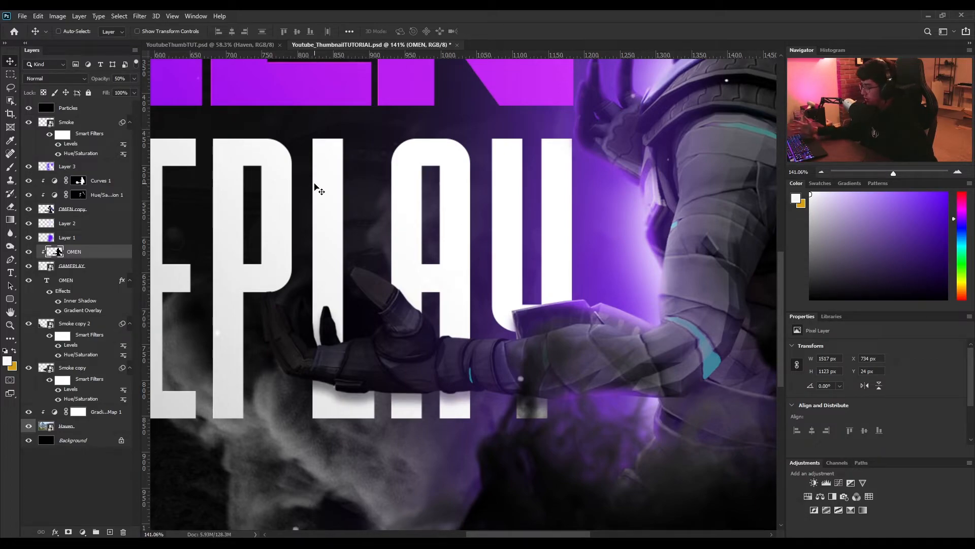
{"action": "key", "text": "6"}
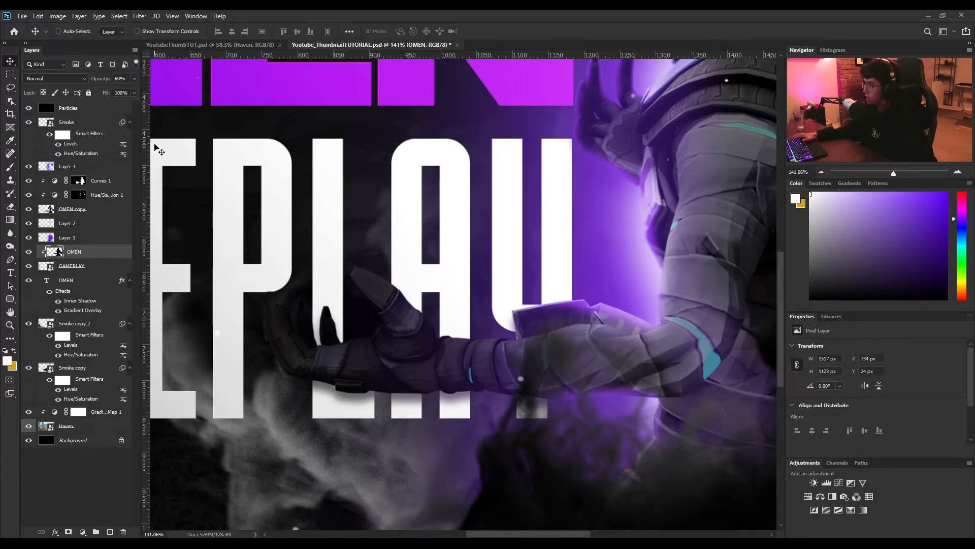
{"action": "scroll", "coordinate": [362, 394], "scroll_direction": "up", "scroll_amount": 3}
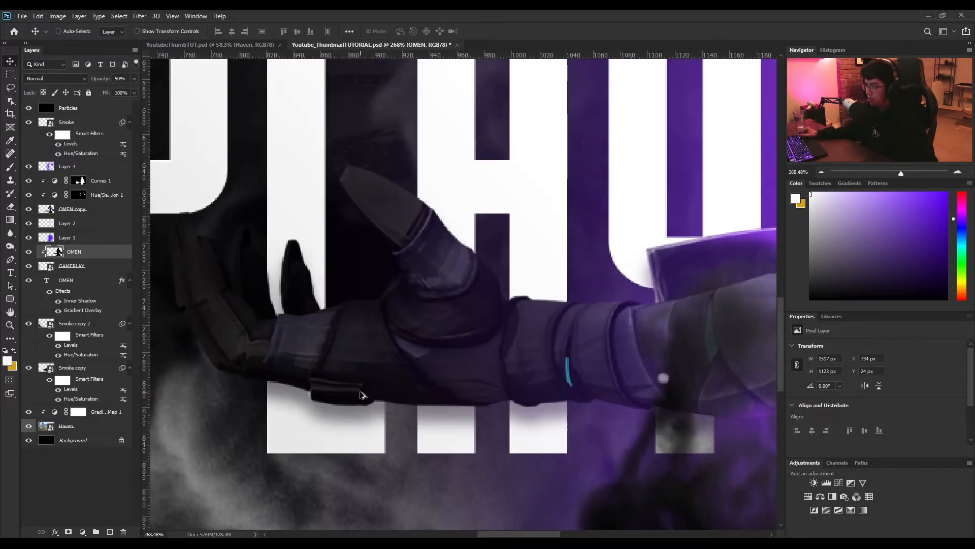
{"action": "scroll", "coordinate": [361, 394], "scroll_direction": "down", "scroll_amount": 5}
{"action": "key", "text": "7"}
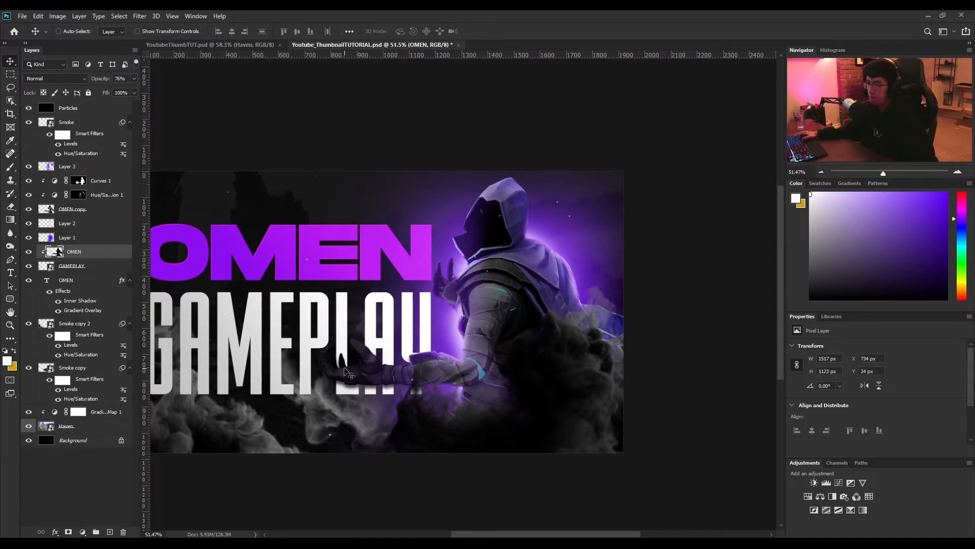
{"action": "left_click_drag", "start_coordinate": [388, 317], "coordinate": [451, 316]}
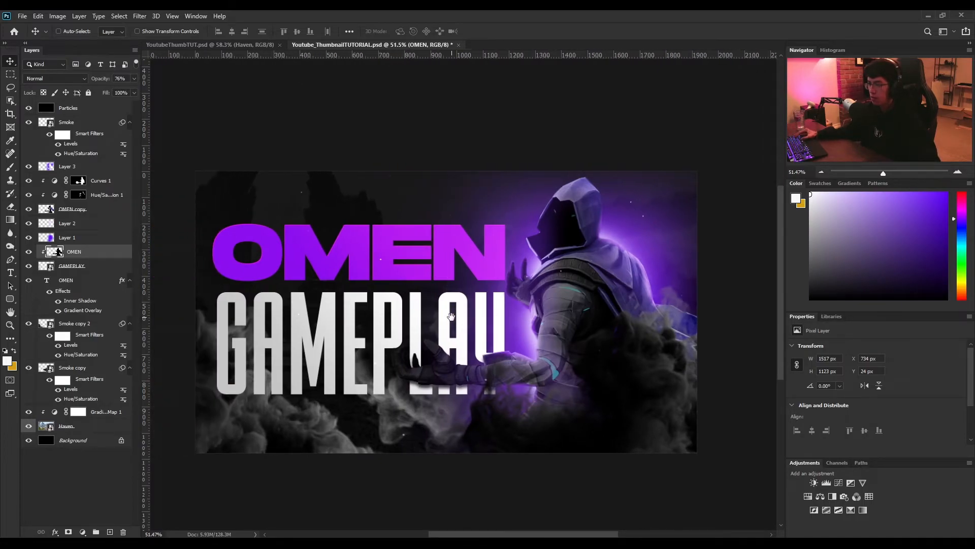
Add a Curves adjustment layer above Particles and shape a subtle S-curve with slightly lower shadows and lifted highlights.
{"action": "left_click", "coordinate": [90, 108]}
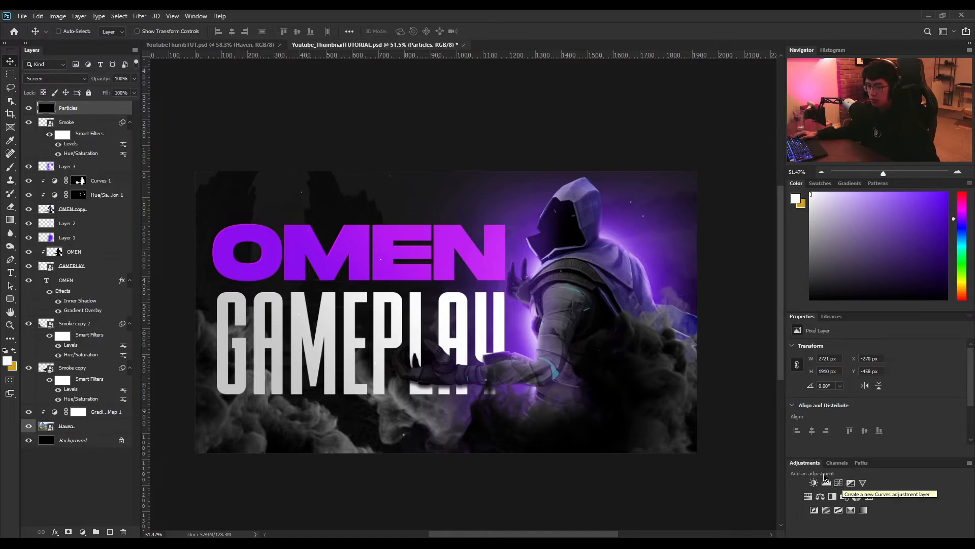
{"action": "left_click", "coordinate": [840, 482]}
{"action": "scroll", "coordinate": [882, 395], "scroll_direction": "down", "scroll_amount": 2}
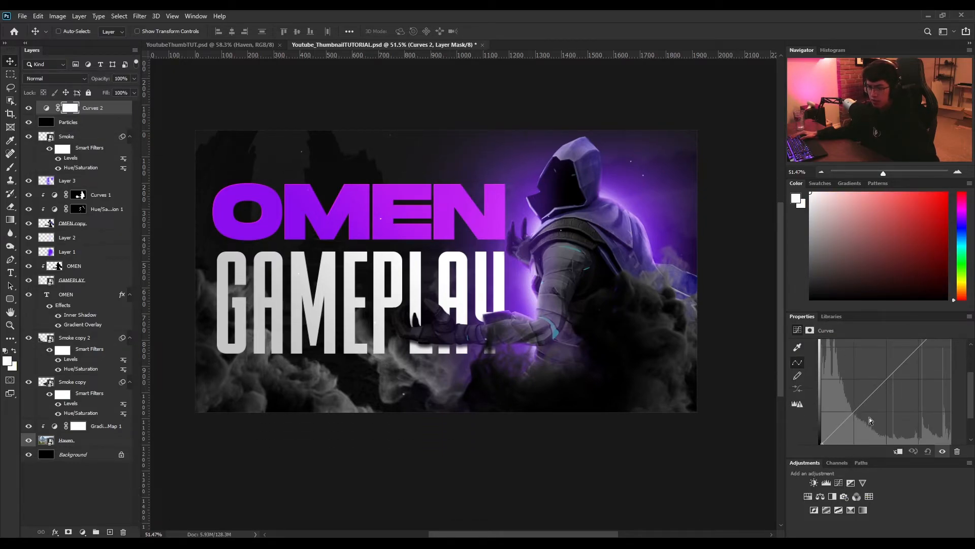
{"action": "left_click_drag", "start_coordinate": [855, 412], "coordinate": [854, 413]}
{"action": "scroll", "coordinate": [912, 386], "scroll_direction": "up", "scroll_amount": 1}
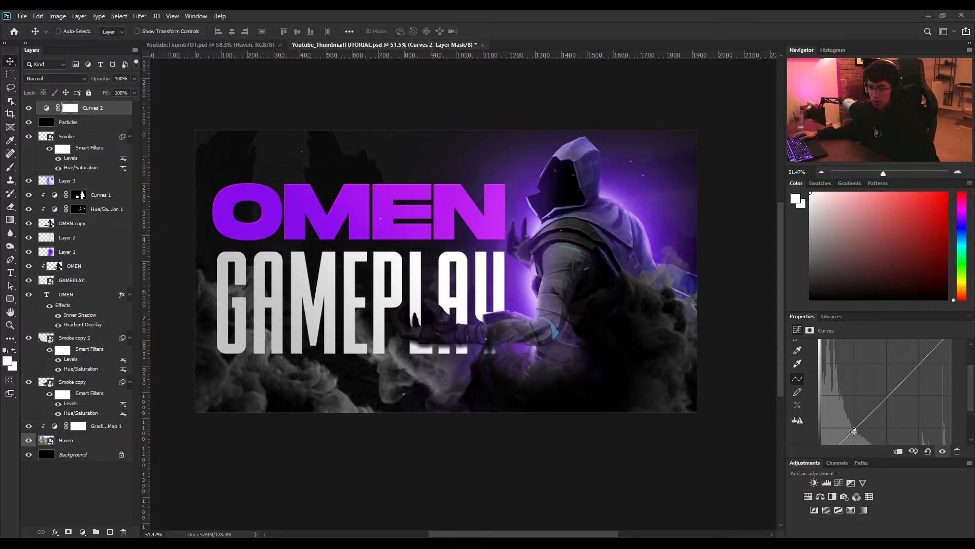
{"action": "scroll", "coordinate": [855, 430], "scroll_direction": "down", "scroll_amount": 1}
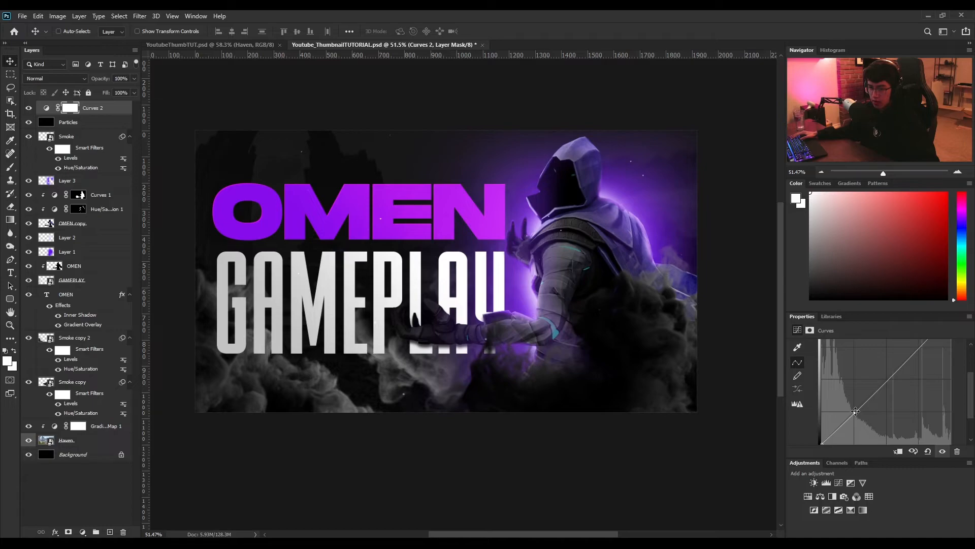
{"action": "scroll", "coordinate": [924, 390], "scroll_direction": "up", "scroll_amount": 1}
{"action": "left_click_drag", "start_coordinate": [908, 377], "coordinate": [908, 371]}
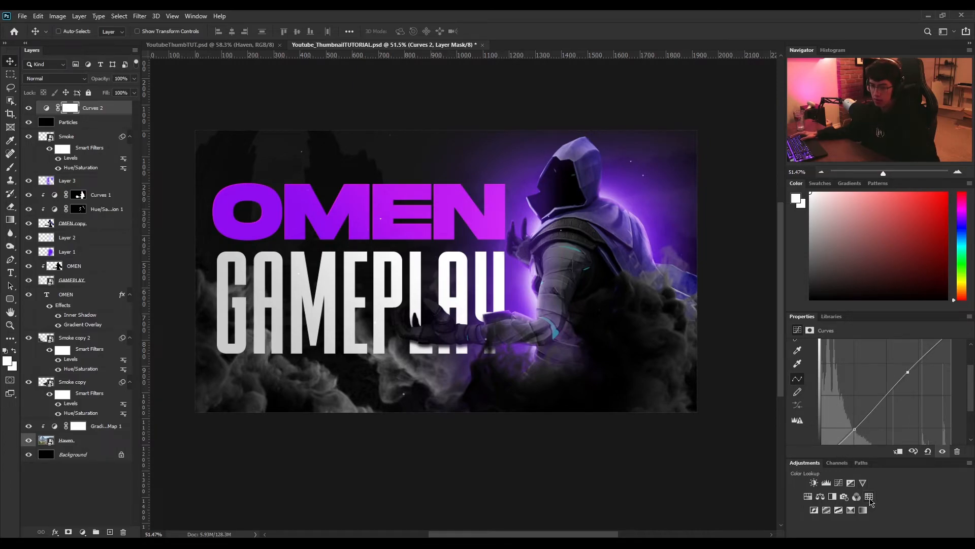
Add a Color Lookup adjustment layer above the curves using the 3Strip.look LUT and reduce its fill to 51%.
{"action": "left_click", "coordinate": [869, 496]}
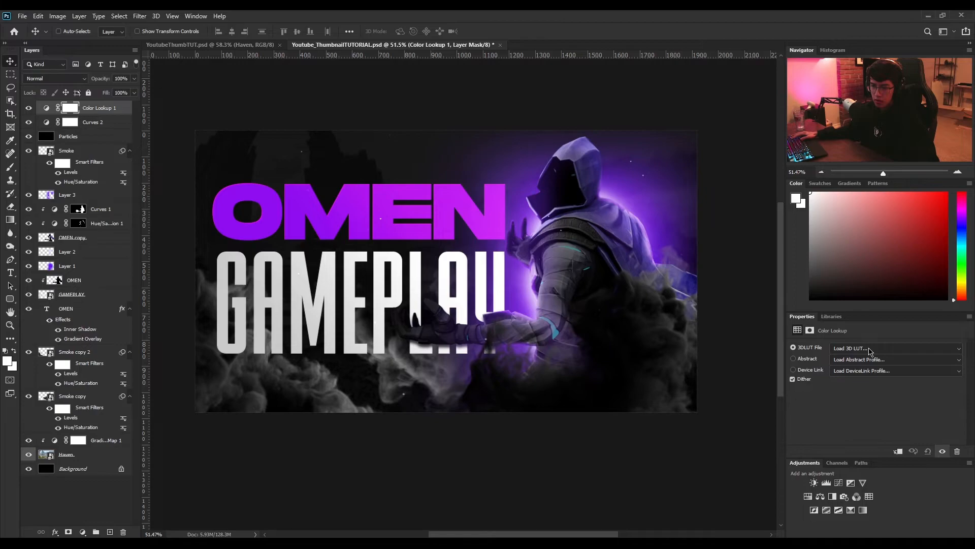
{"action": "left_click", "coordinate": [869, 349]}
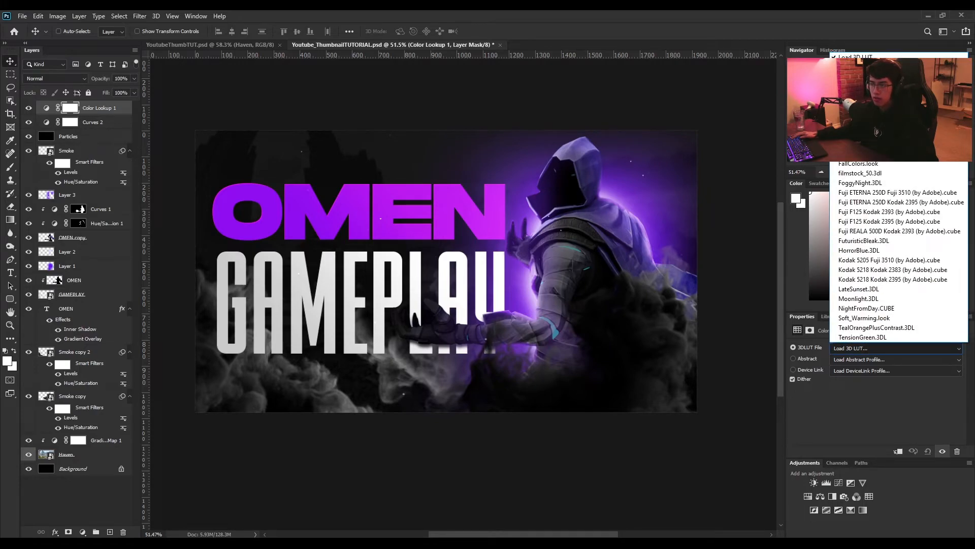
{"action": "left_click", "coordinate": [857, 91]}
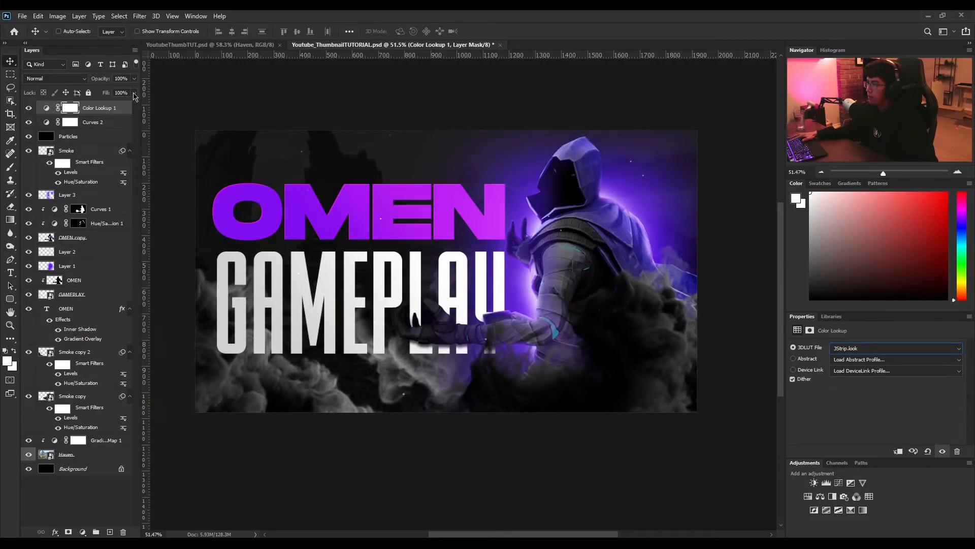
{"action": "left_click", "coordinate": [134, 93]}
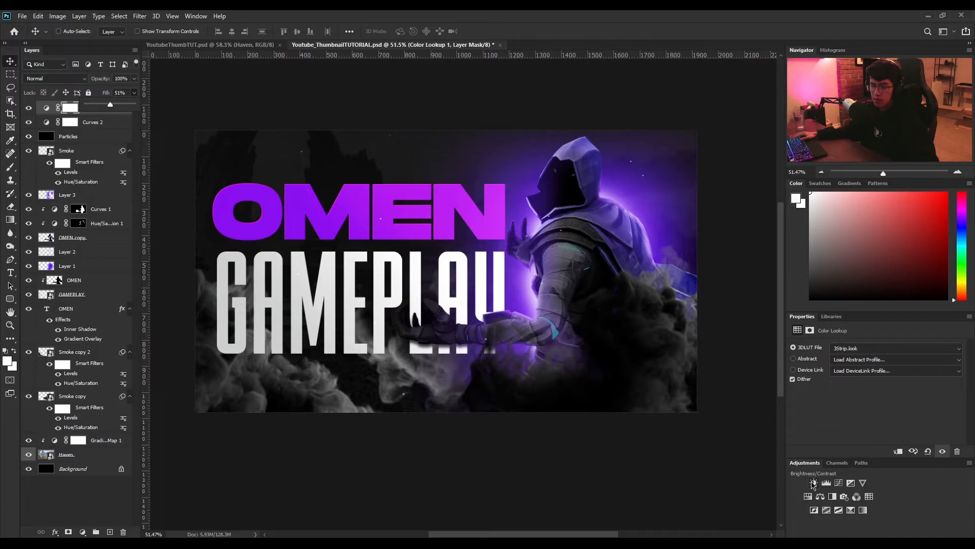
Add a Gradient Map adjustment layer at the top of the layer stack using the Black, White preset.
{"action": "left_click", "coordinate": [850, 509]}
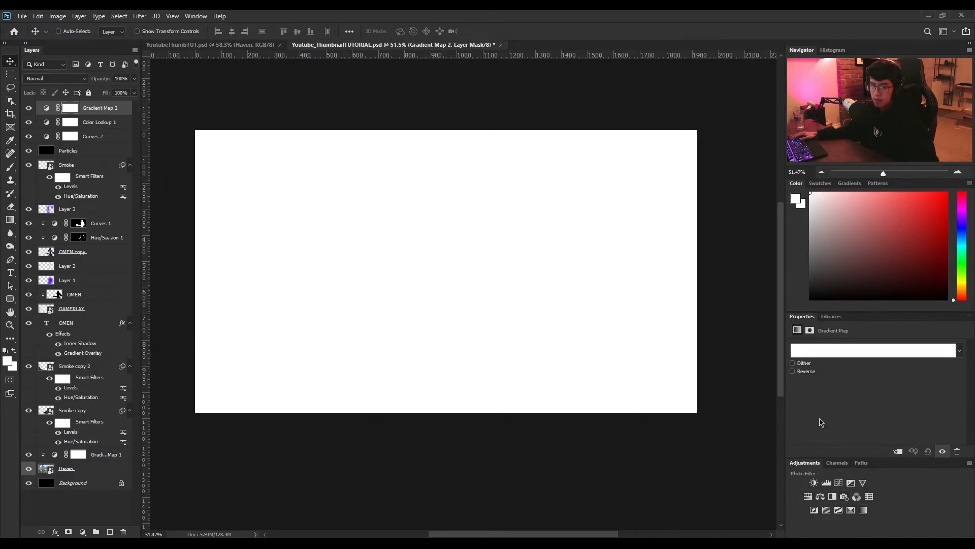
{"action": "left_click", "coordinate": [844, 351]}
{"action": "left_click", "coordinate": [490, 120]}
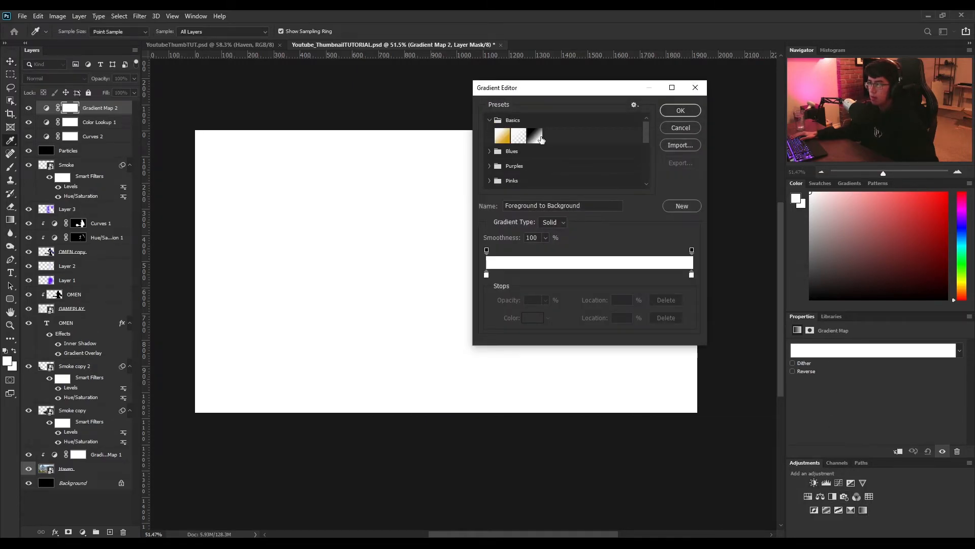
{"action": "left_click", "coordinate": [538, 138]}
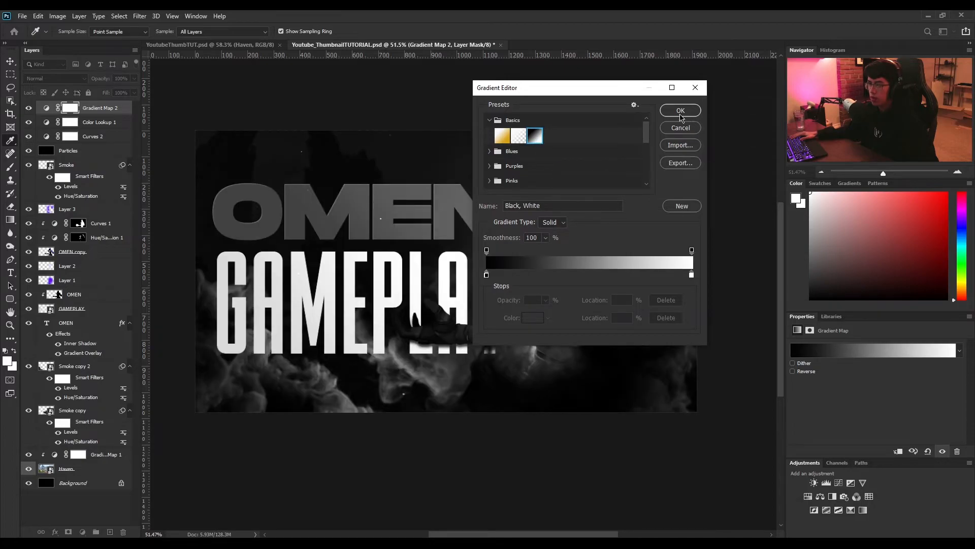
{"action": "left_click", "coordinate": [680, 113]}
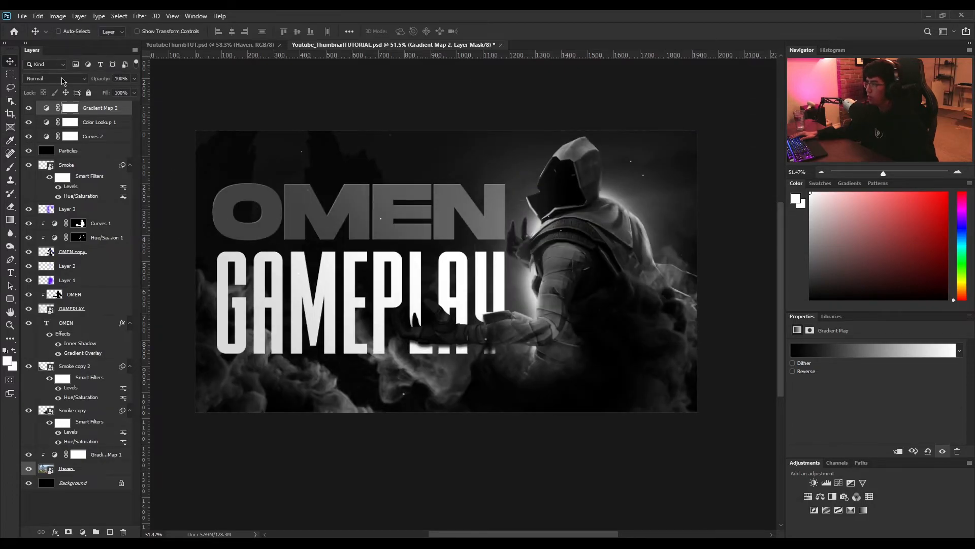
Set the new gradient map layer to Soft Light blending at 10% opacity.
{"action": "left_click", "coordinate": [63, 80]}
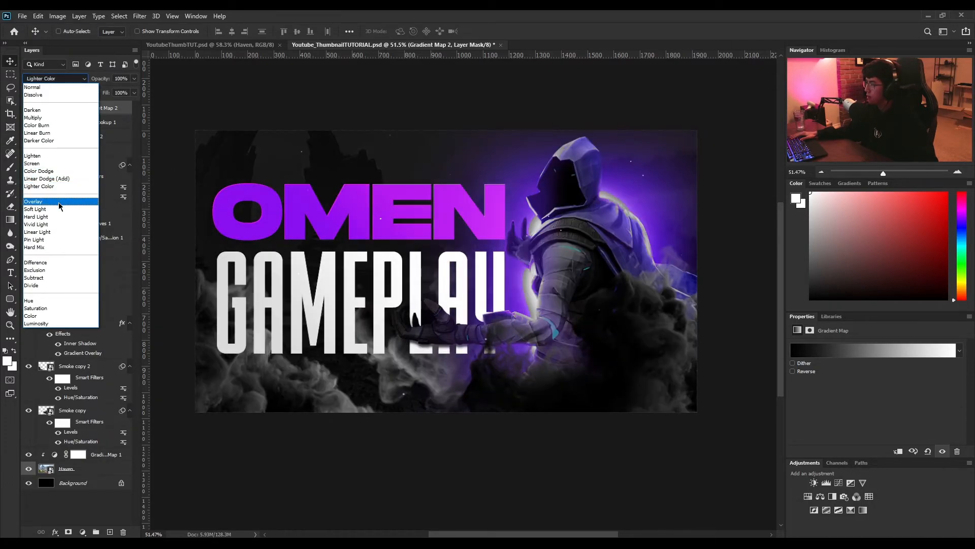
{"action": "left_click", "coordinate": [66, 209]}
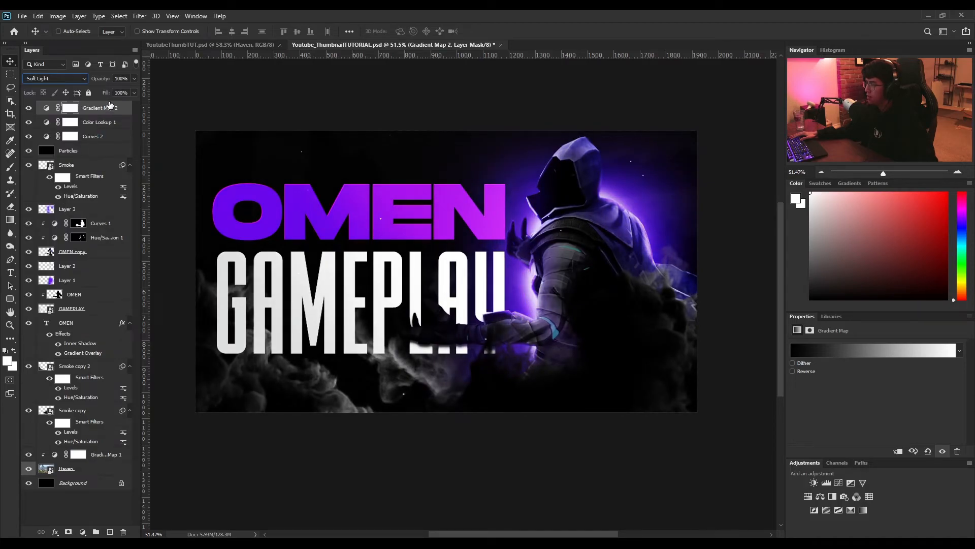
{"action": "left_click", "coordinate": [133, 93]}
{"action": "left_click", "coordinate": [133, 79]}
{"action": "left_click_drag", "start_coordinate": [106, 95], "coordinate": [93, 95]}
{"action": "left_click", "coordinate": [389, 166]}
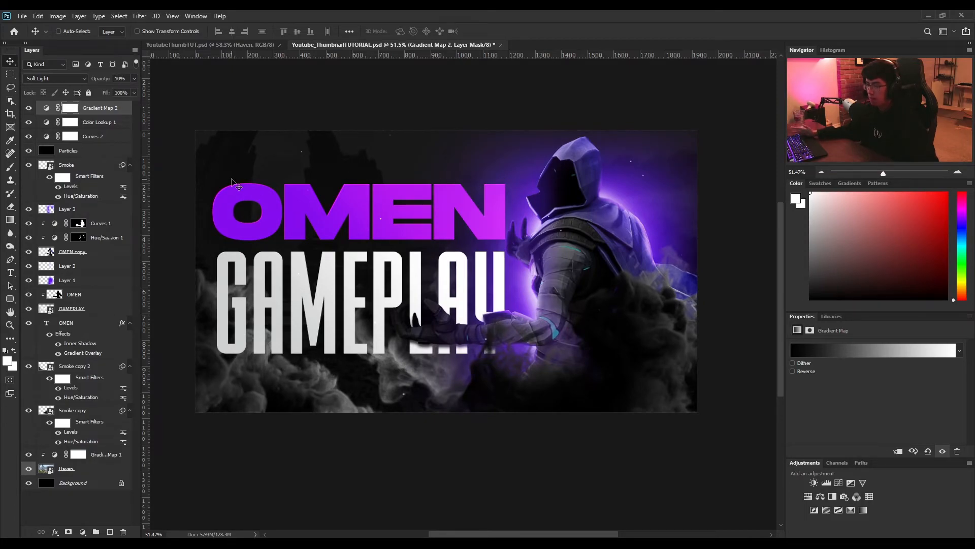
Group the top Gradient Map, Color Lookup and Curves adjustment layers and toggle the group's visibility to compare.
{"action": "left_click", "coordinate": [107, 136], "text": "shift"}
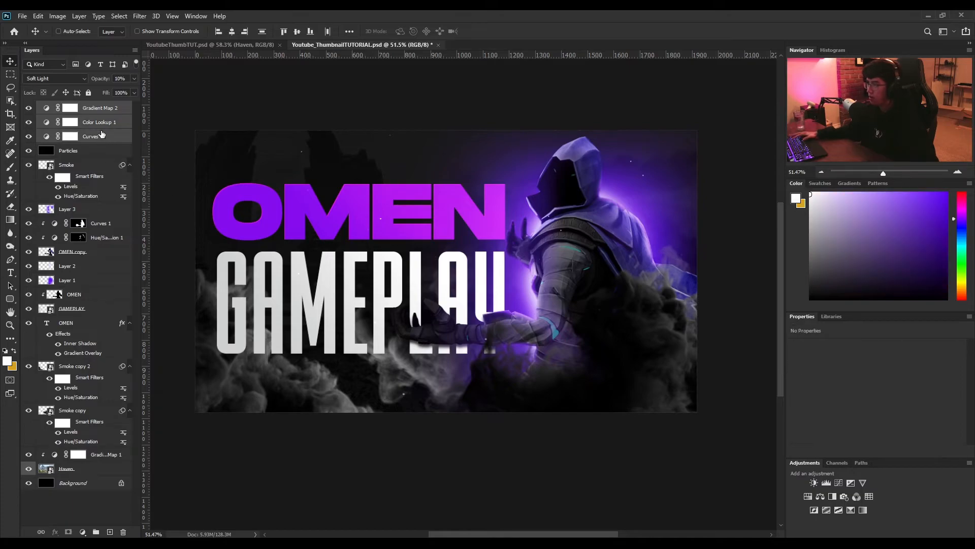
{"action": "key", "text": "ctrl+g"}
{"action": "left_click", "coordinate": [29, 108]}
{"action": "left_click", "coordinate": [29, 108]}
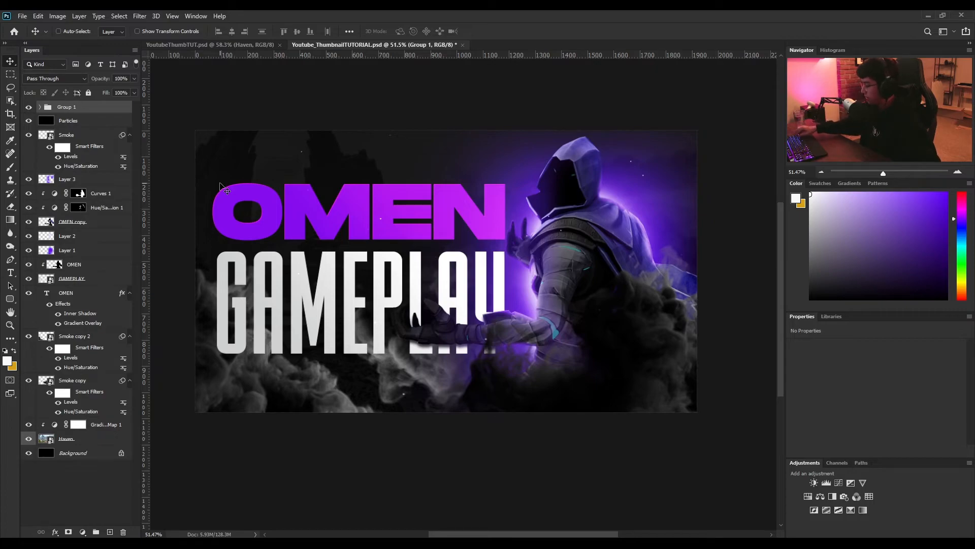
Stamp all visible layers into a new merged layer above the adjustment group and check it by toggling its visibility.
{"action": "key", "text": "ctrl"}
{"action": "key", "text": "ctrl+shift+alt+e"}
{"action": "left_click", "coordinate": [28, 107]}
{"action": "left_click", "coordinate": [28, 108]}
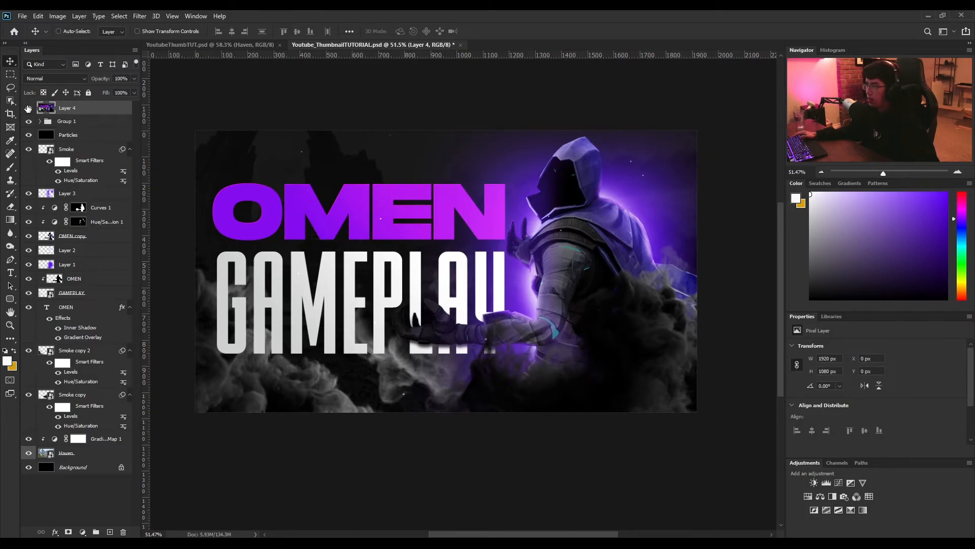
Start the Camera Raw filter on the merged layer and set Temperature to -8 and Tint to +9.
{"action": "left_click", "coordinate": [139, 16]}
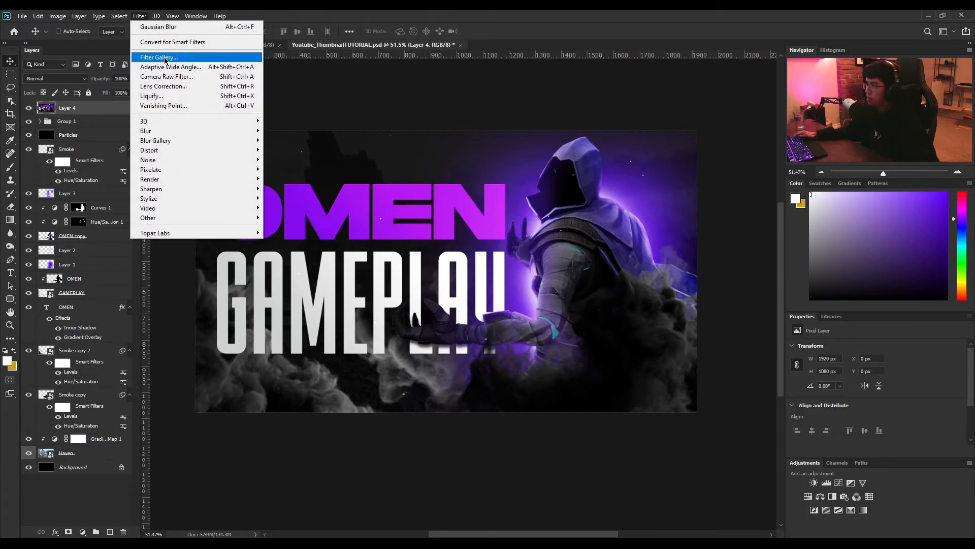
{"action": "left_click", "coordinate": [162, 76]}
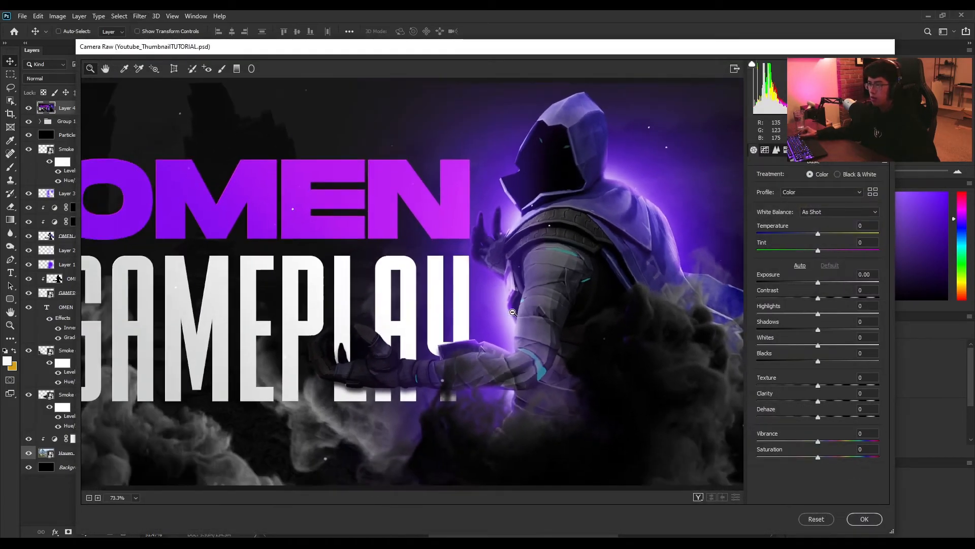
{"action": "left_click", "coordinate": [512, 311], "text": "alt"}
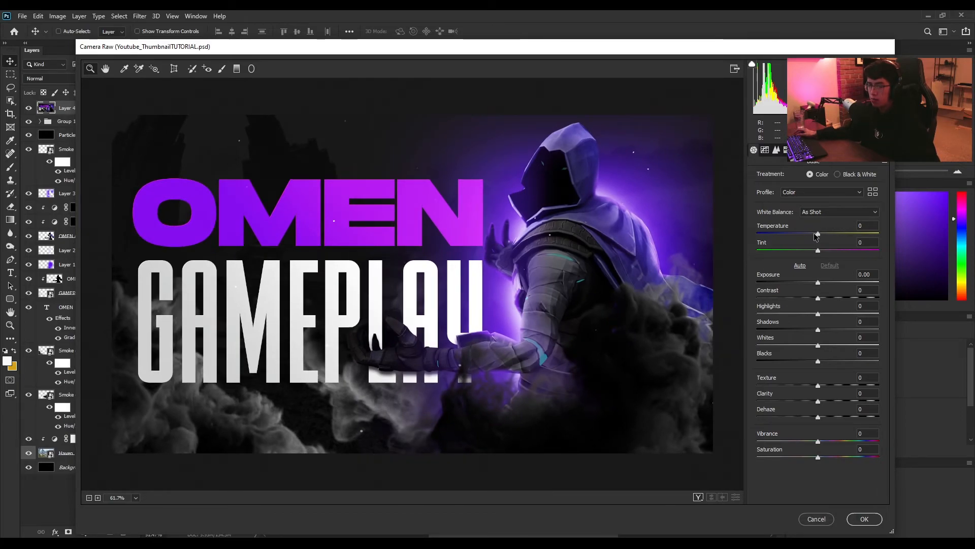
{"action": "left_click_drag", "start_coordinate": [816, 236], "coordinate": [813, 237]}
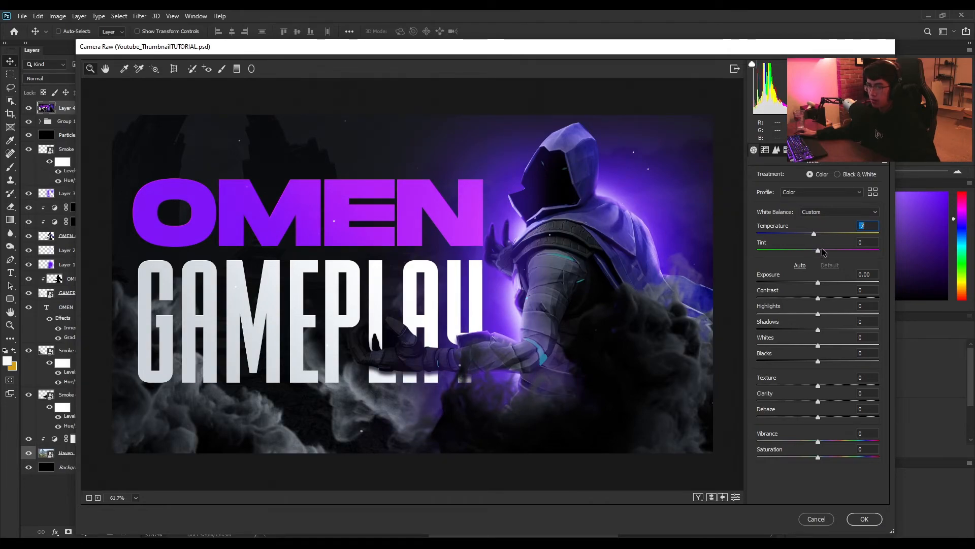
{"action": "left_click", "coordinate": [824, 250]}
Set the Camera Raw tones to Highlights -38, Shadows +32, Whites +25 and Blacks -20.
{"action": "left_click_drag", "start_coordinate": [817, 313], "coordinate": [797, 315]}
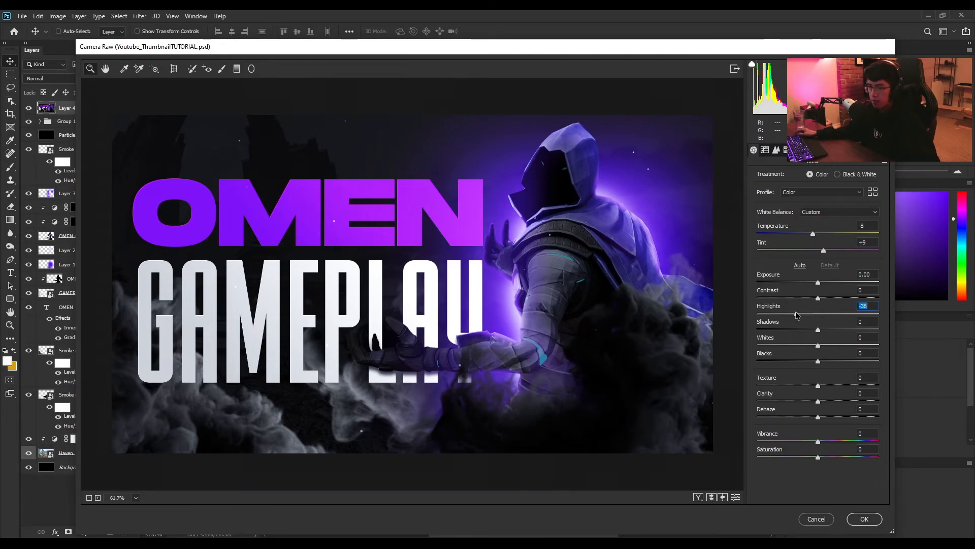
{"action": "left_click", "coordinate": [837, 329]}
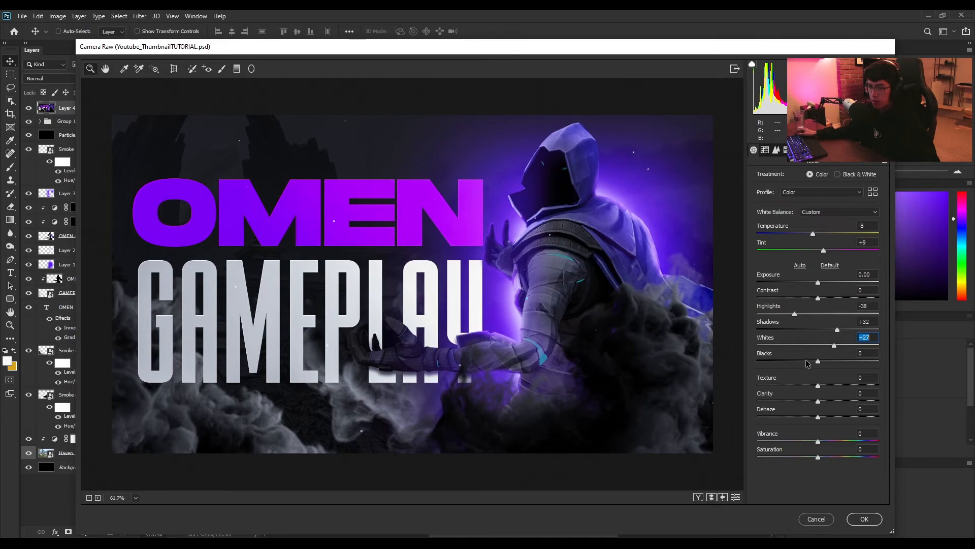
{"action": "left_click", "coordinate": [797, 360]}
{"action": "left_click", "coordinate": [833, 345]}
{"action": "left_click", "coordinate": [805, 361]}
Set the Camera Raw detail values to Texture +10, Clarity +25 and Dehaze +8.
{"action": "left_click", "coordinate": [823, 385]}
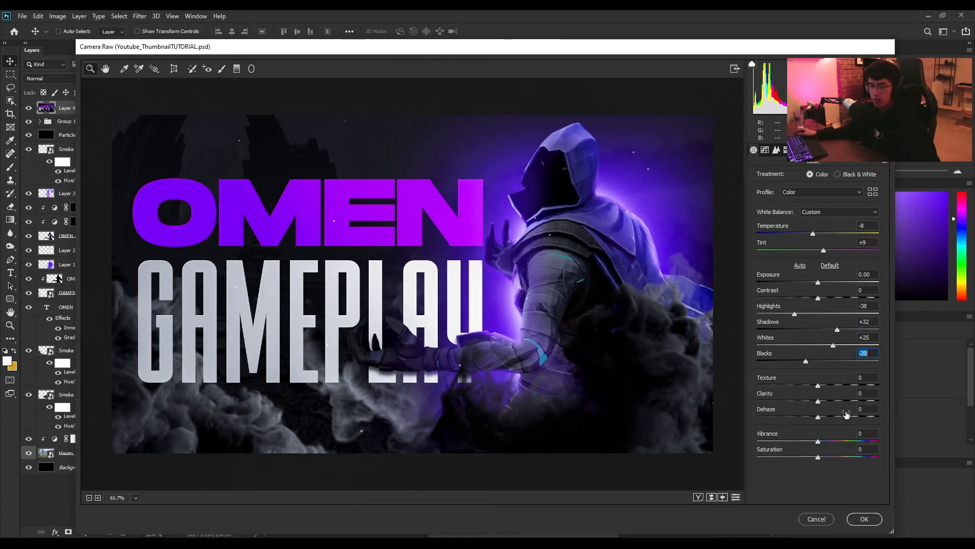
{"action": "left_click", "coordinate": [823, 386]}
{"action": "left_click", "coordinate": [832, 401]}
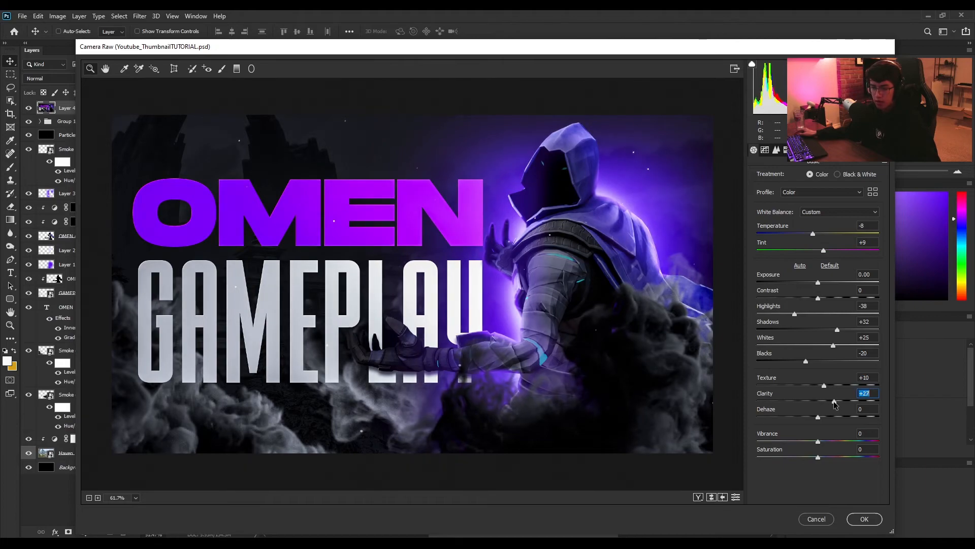
{"action": "left_click", "coordinate": [822, 417]}
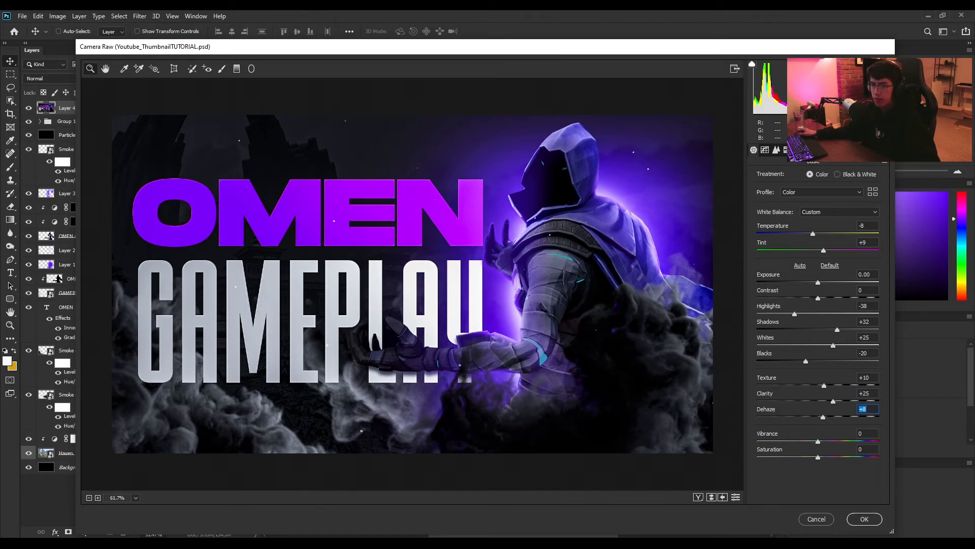
Set the Camera Raw calibration hues to Blue Primary +13, Green Primary +10 and Red Primary +16.
{"action": "left_click", "coordinate": [833, 150]}
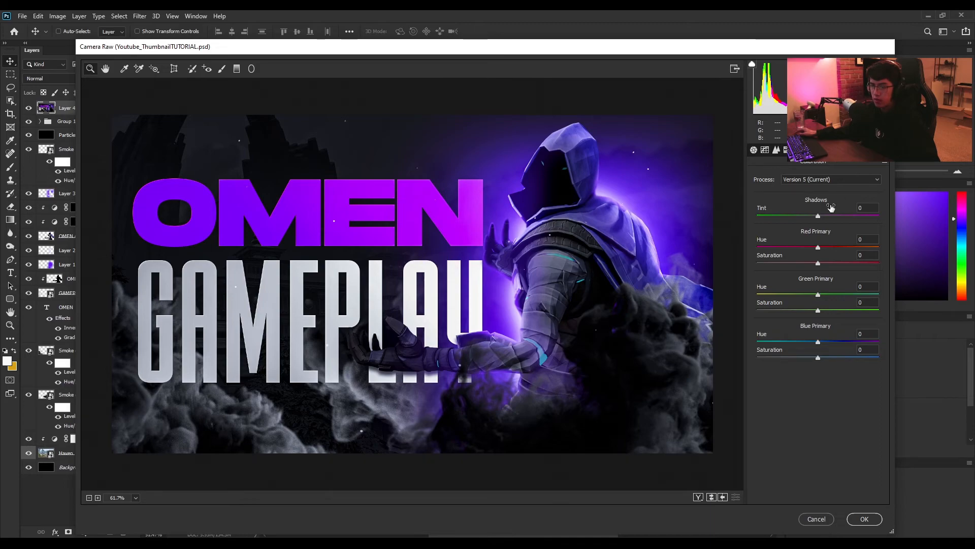
{"action": "mouse_move", "coordinate": [813, 343]}
{"action": "left_mouse_down"}
{"action": "mouse_move", "coordinate": [799, 344]}
{"action": "mouse_move", "coordinate": [824, 347]}
{"action": "left_mouse_up"}
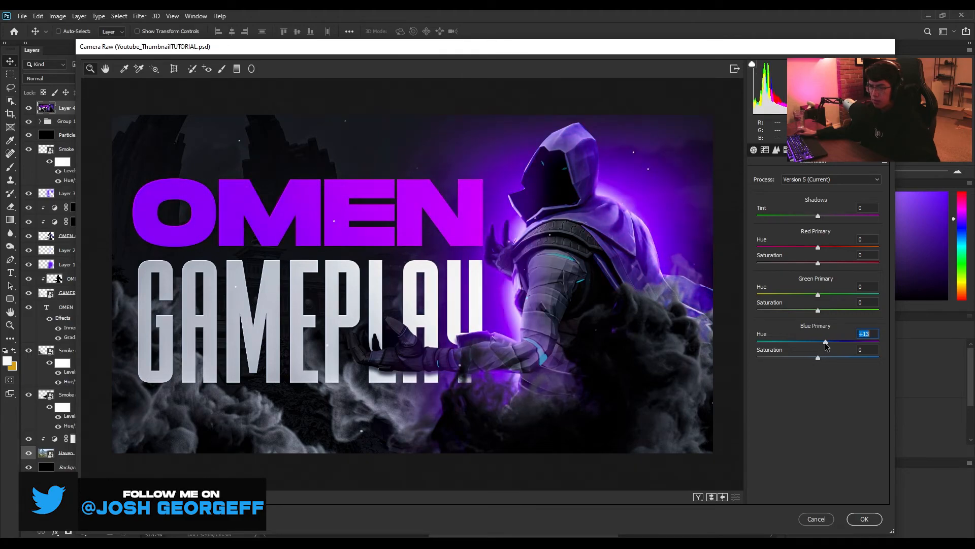
{"action": "left_click_drag", "start_coordinate": [817, 294], "coordinate": [824, 296]}
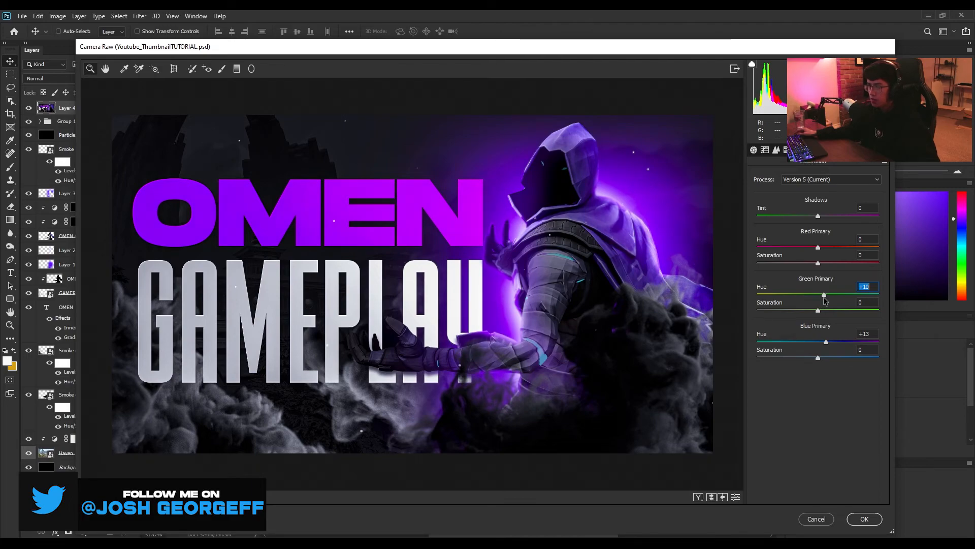
{"action": "mouse_move", "coordinate": [822, 246]}
{"action": "left_mouse_down"}
{"action": "mouse_move", "coordinate": [805, 253]}
{"action": "mouse_move", "coordinate": [831, 251]}
{"action": "left_mouse_up"}
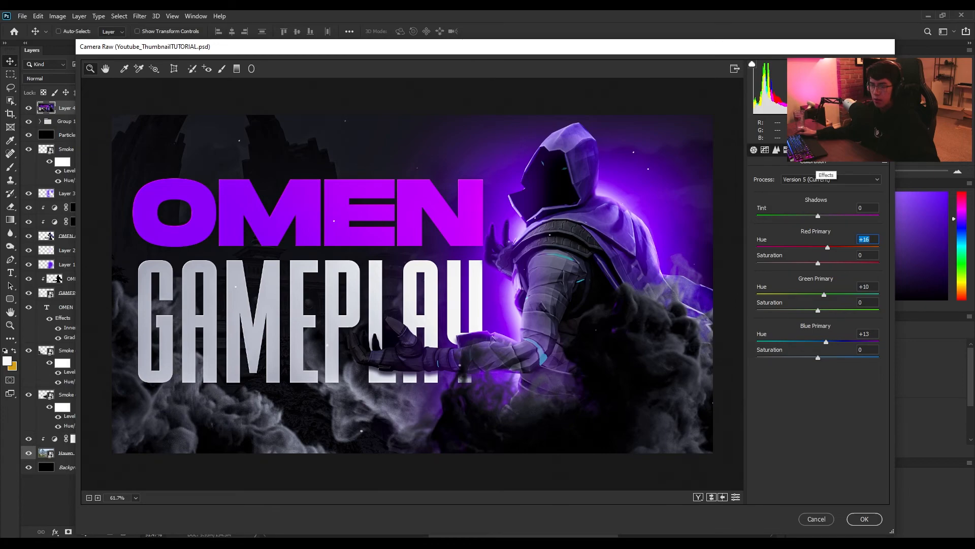
Add a Color Priority post-crop vignette with Amount -40 and Midpoint 65, and apply the Camera Raw filter.
{"action": "scroll", "coordinate": [826, 173], "scroll_direction": "up", "scroll_amount": 3}
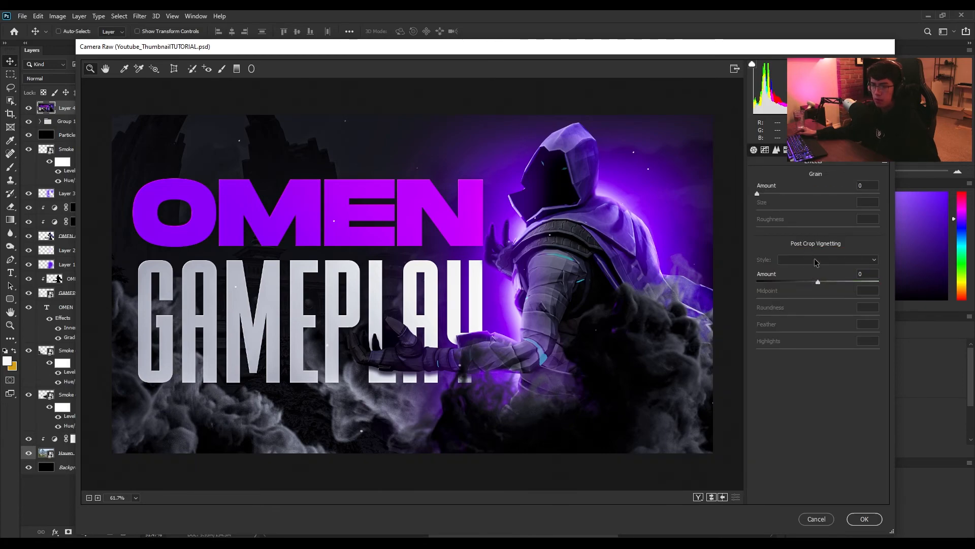
{"action": "left_click_drag", "start_coordinate": [812, 281], "coordinate": [834, 301]}
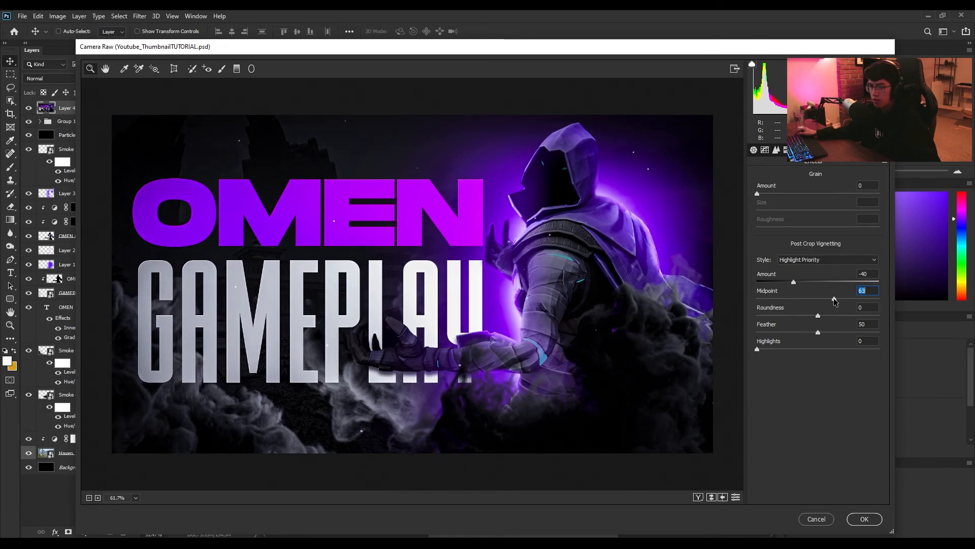
{"action": "left_click", "coordinate": [814, 260]}
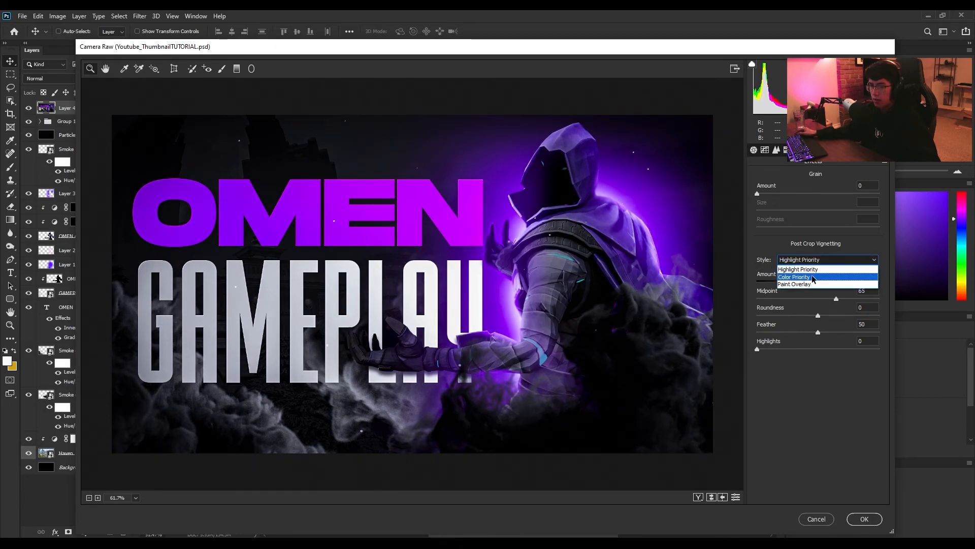
{"action": "left_click", "coordinate": [813, 278]}
{"action": "left_click", "coordinate": [864, 519]}
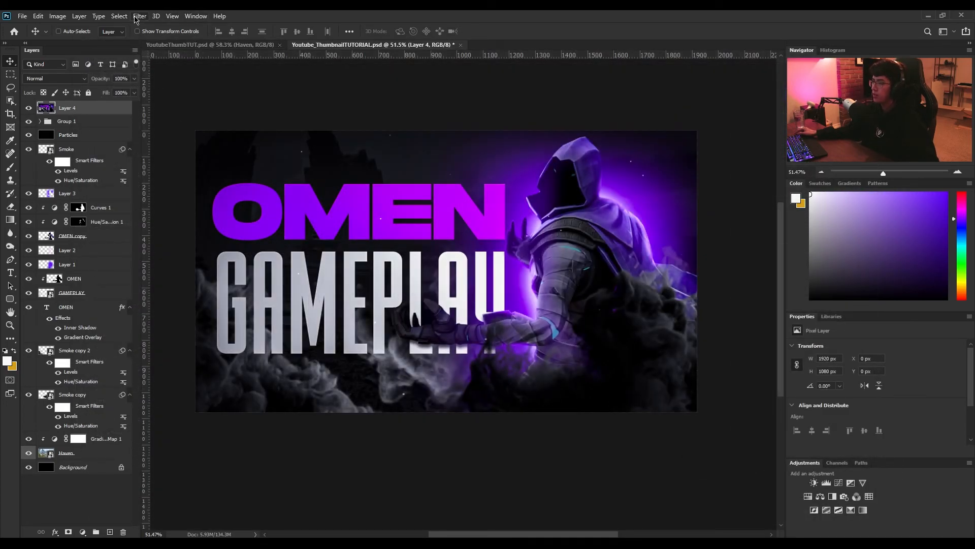
Apply Smart Sharpen to the merged layer with Amount 100%, Radius 1.0 px and Reduce Noise 10%, and inspect the lettering up close.
{"action": "left_click", "coordinate": [137, 17]}
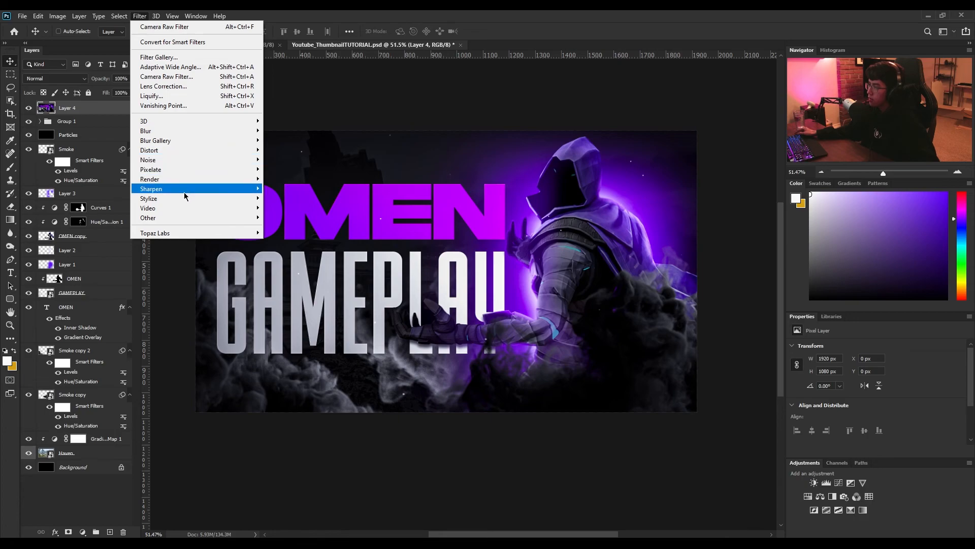
{"action": "mouse_move", "coordinate": [193, 189]}
{"action": "left_click", "coordinate": [305, 227]}
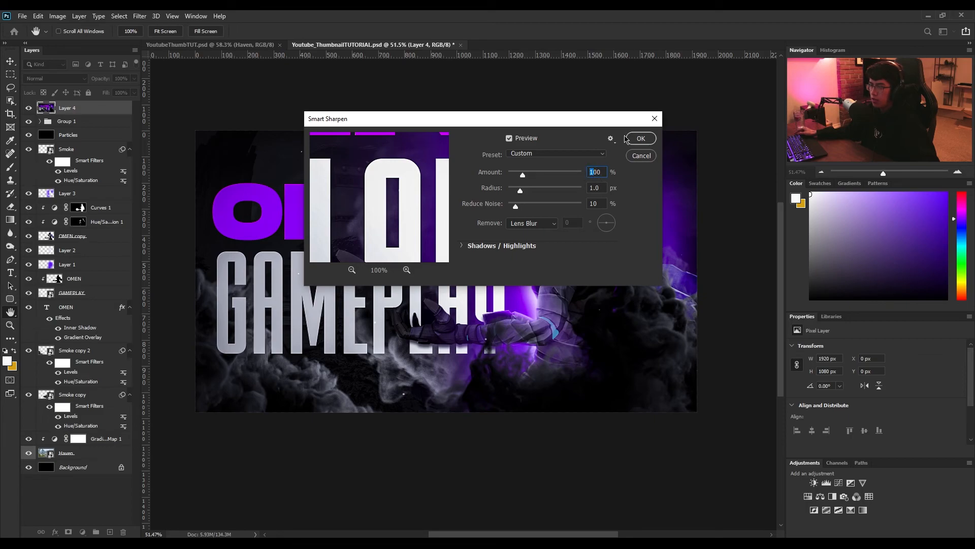
{"action": "left_click", "coordinate": [641, 138]}
{"action": "key", "text": "v"}
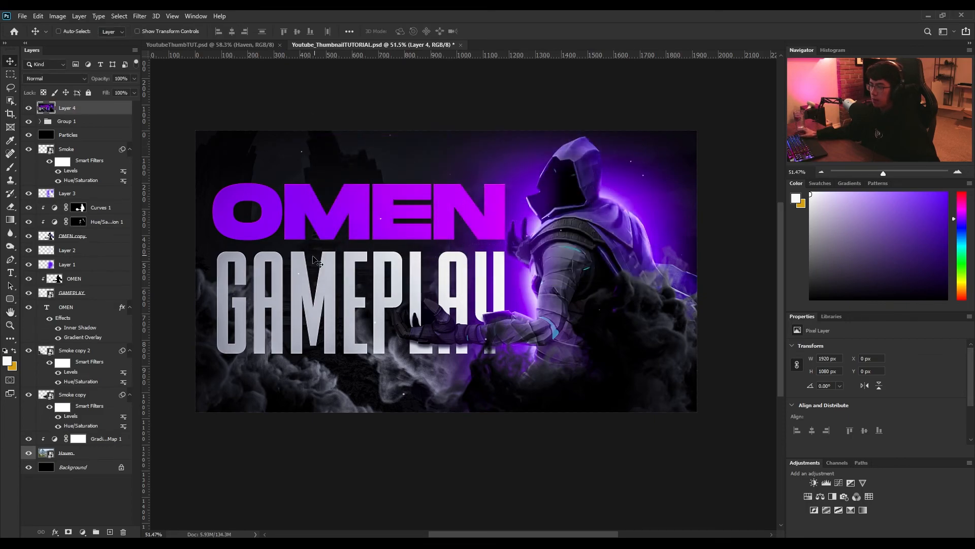
{"action": "scroll", "coordinate": [284, 278], "scroll_direction": "up", "scroll_amount": 3}
{"action": "key", "text": "ctrl"}
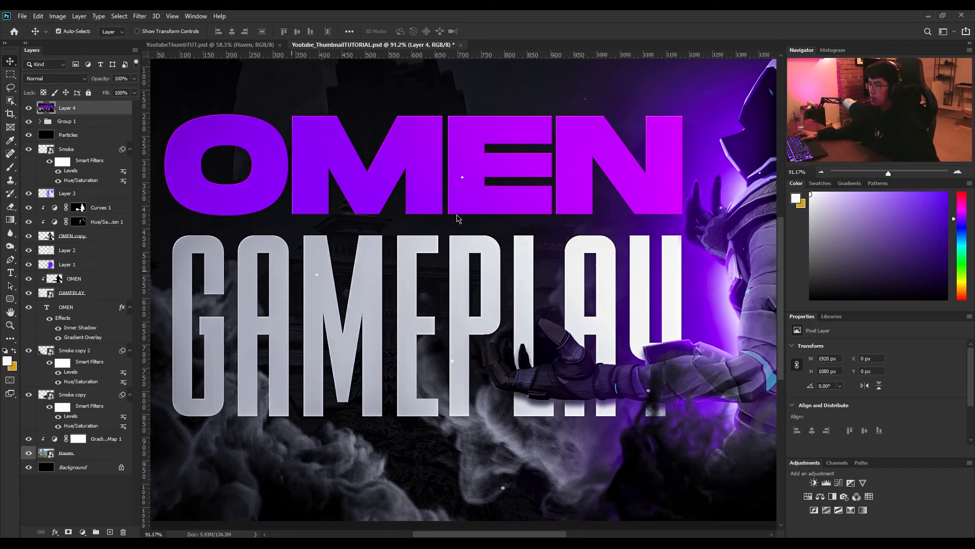
Apply a custom Lens Correction with a negative Red/Cyan fringe value to add colour fringing, and check the lettering and the whole thumbnail.
{"action": "key", "text": "ctrl+shift+r"}
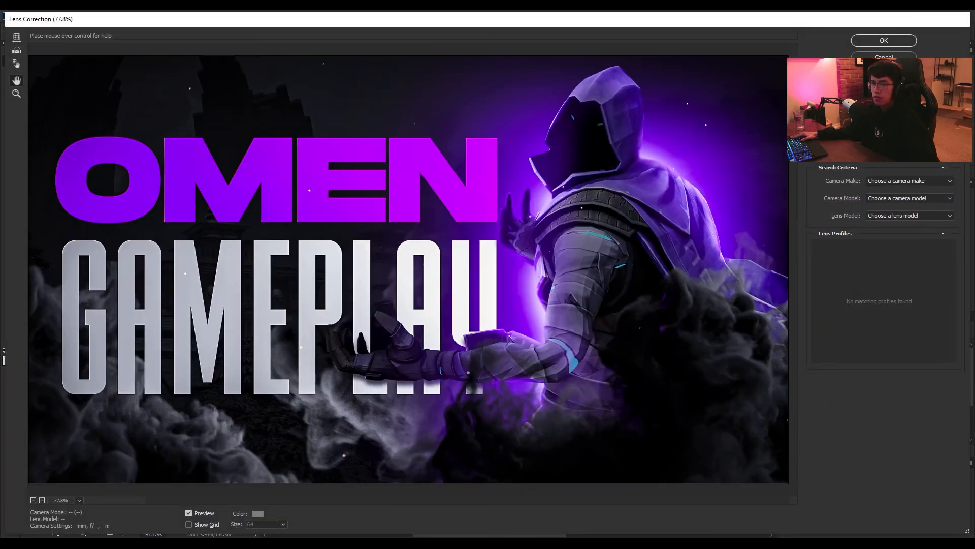
{"action": "left_click", "coordinate": [870, 78]}
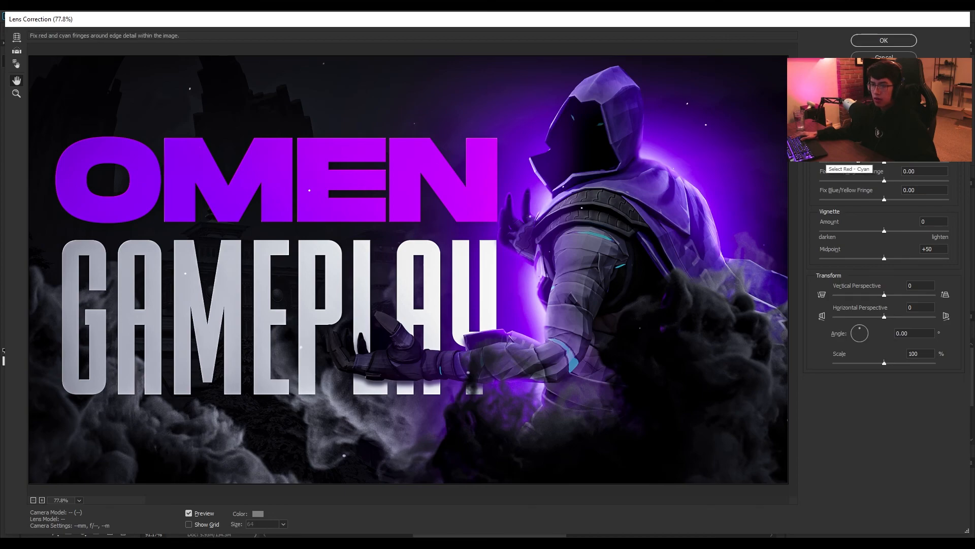
{"action": "left_click_drag", "start_coordinate": [883, 161], "coordinate": [839, 162]}
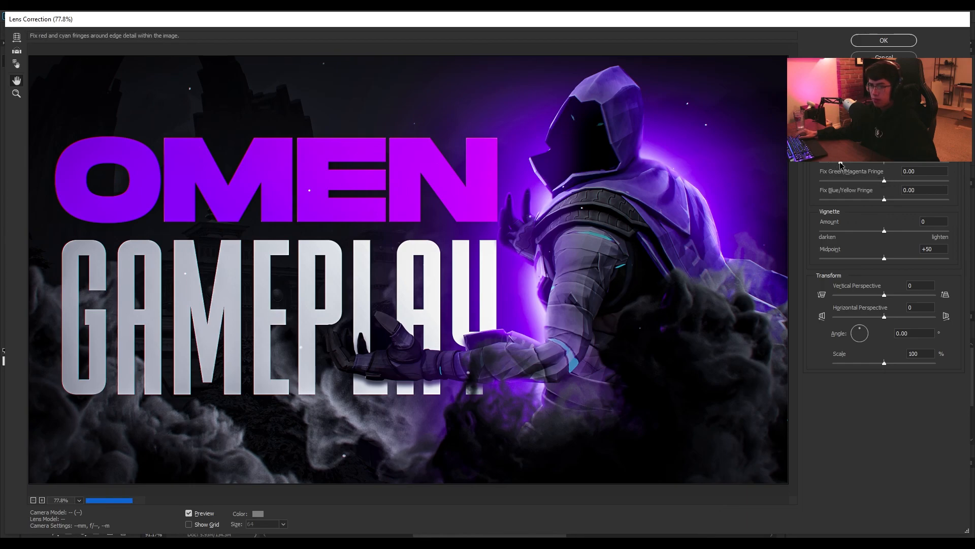
{"action": "left_click", "coordinate": [883, 40]}
{"action": "scroll", "coordinate": [178, 323], "scroll_direction": "up", "scroll_amount": 5}
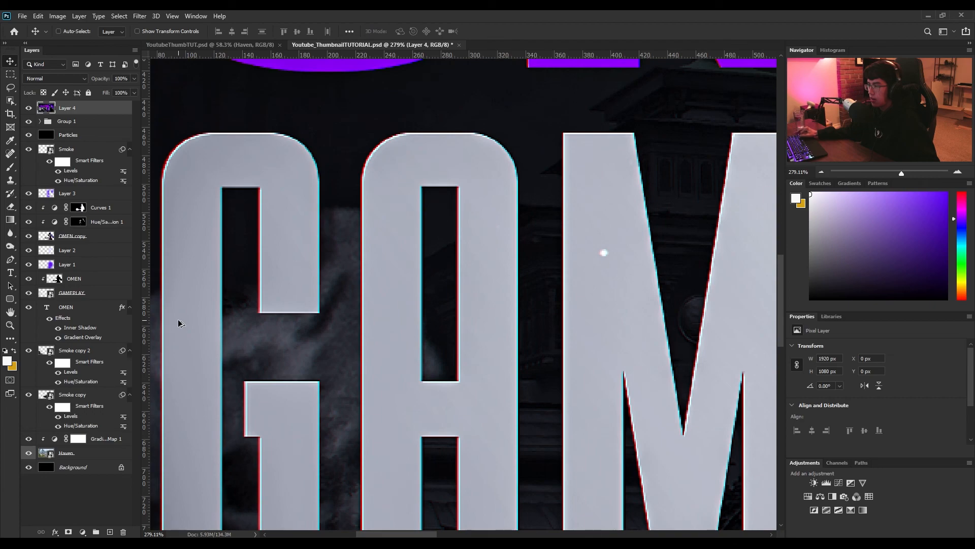
{"action": "scroll", "coordinate": [179, 323], "scroll_direction": "down", "scroll_amount": 6}
{"action": "scroll", "coordinate": [602, 244], "scroll_direction": "up", "scroll_amount": 2}
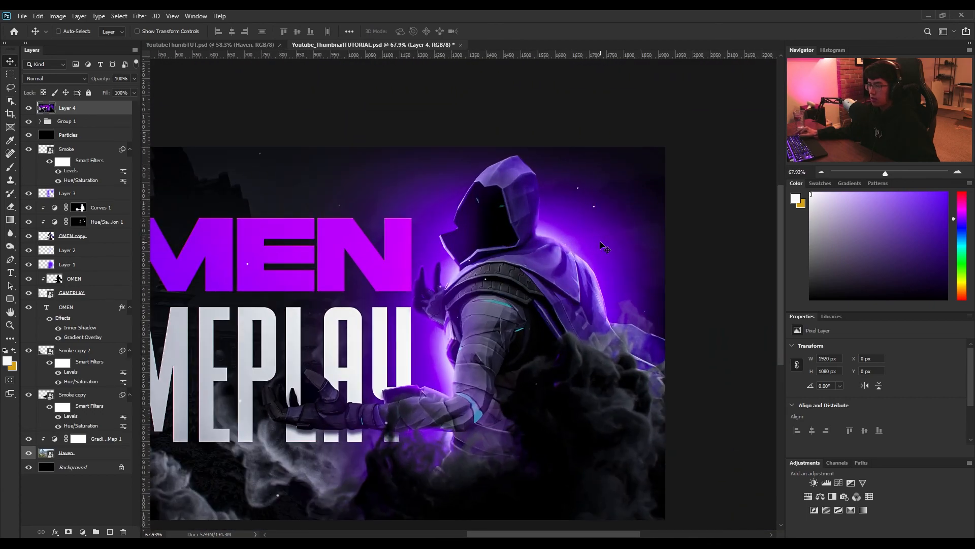
{"action": "scroll", "coordinate": [454, 282], "scroll_direction": "down", "scroll_amount": 2}
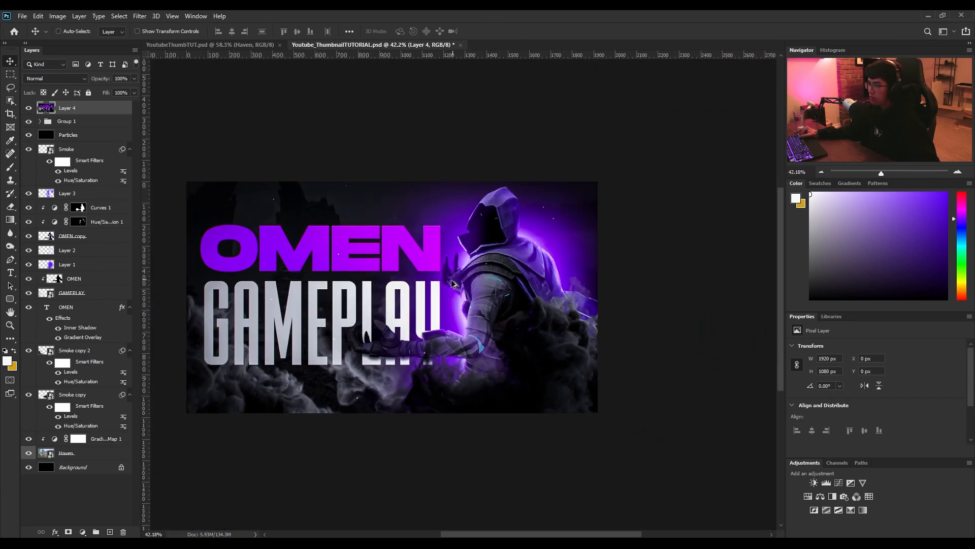
{"action": "scroll", "coordinate": [432, 294], "scroll_direction": "left", "scroll_amount": 2}
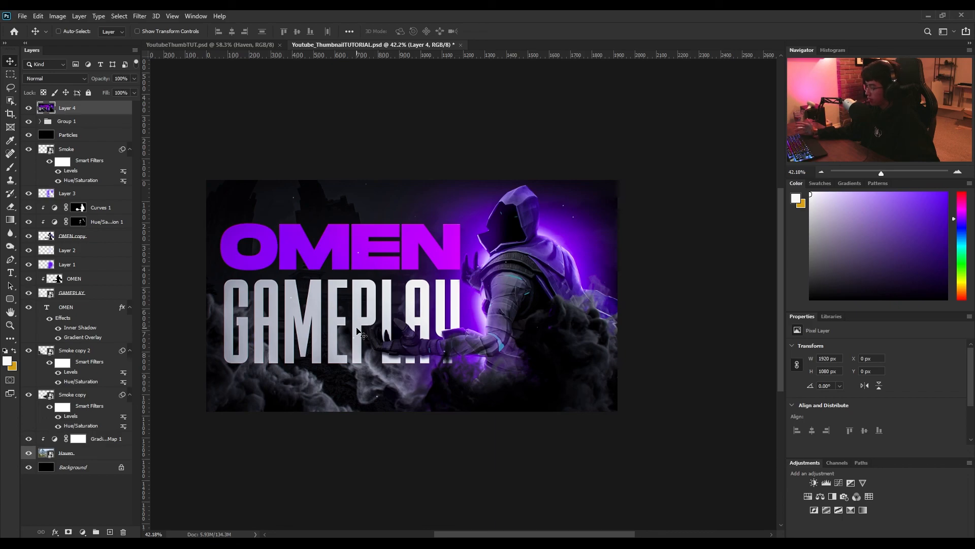